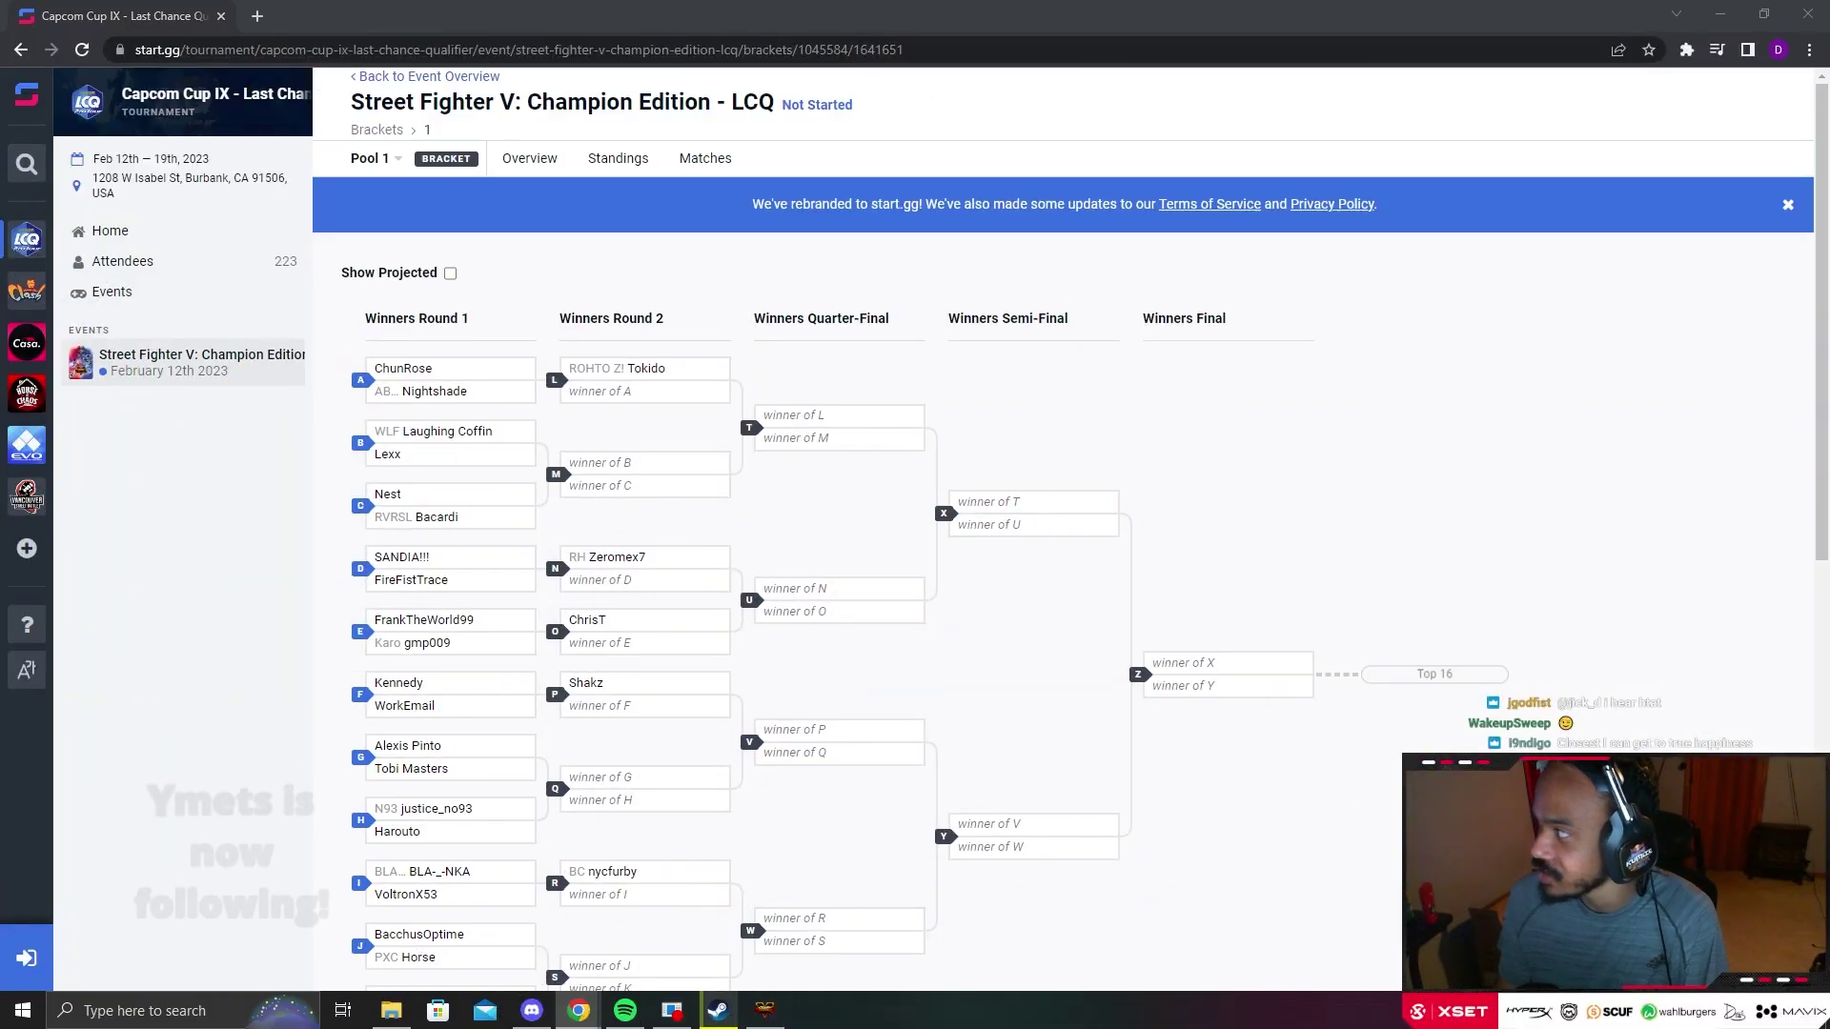
Step: Type the heading 'Bracket- Winners Losers' and a row 1 listing Tokido and Shakz
text(Bracket)
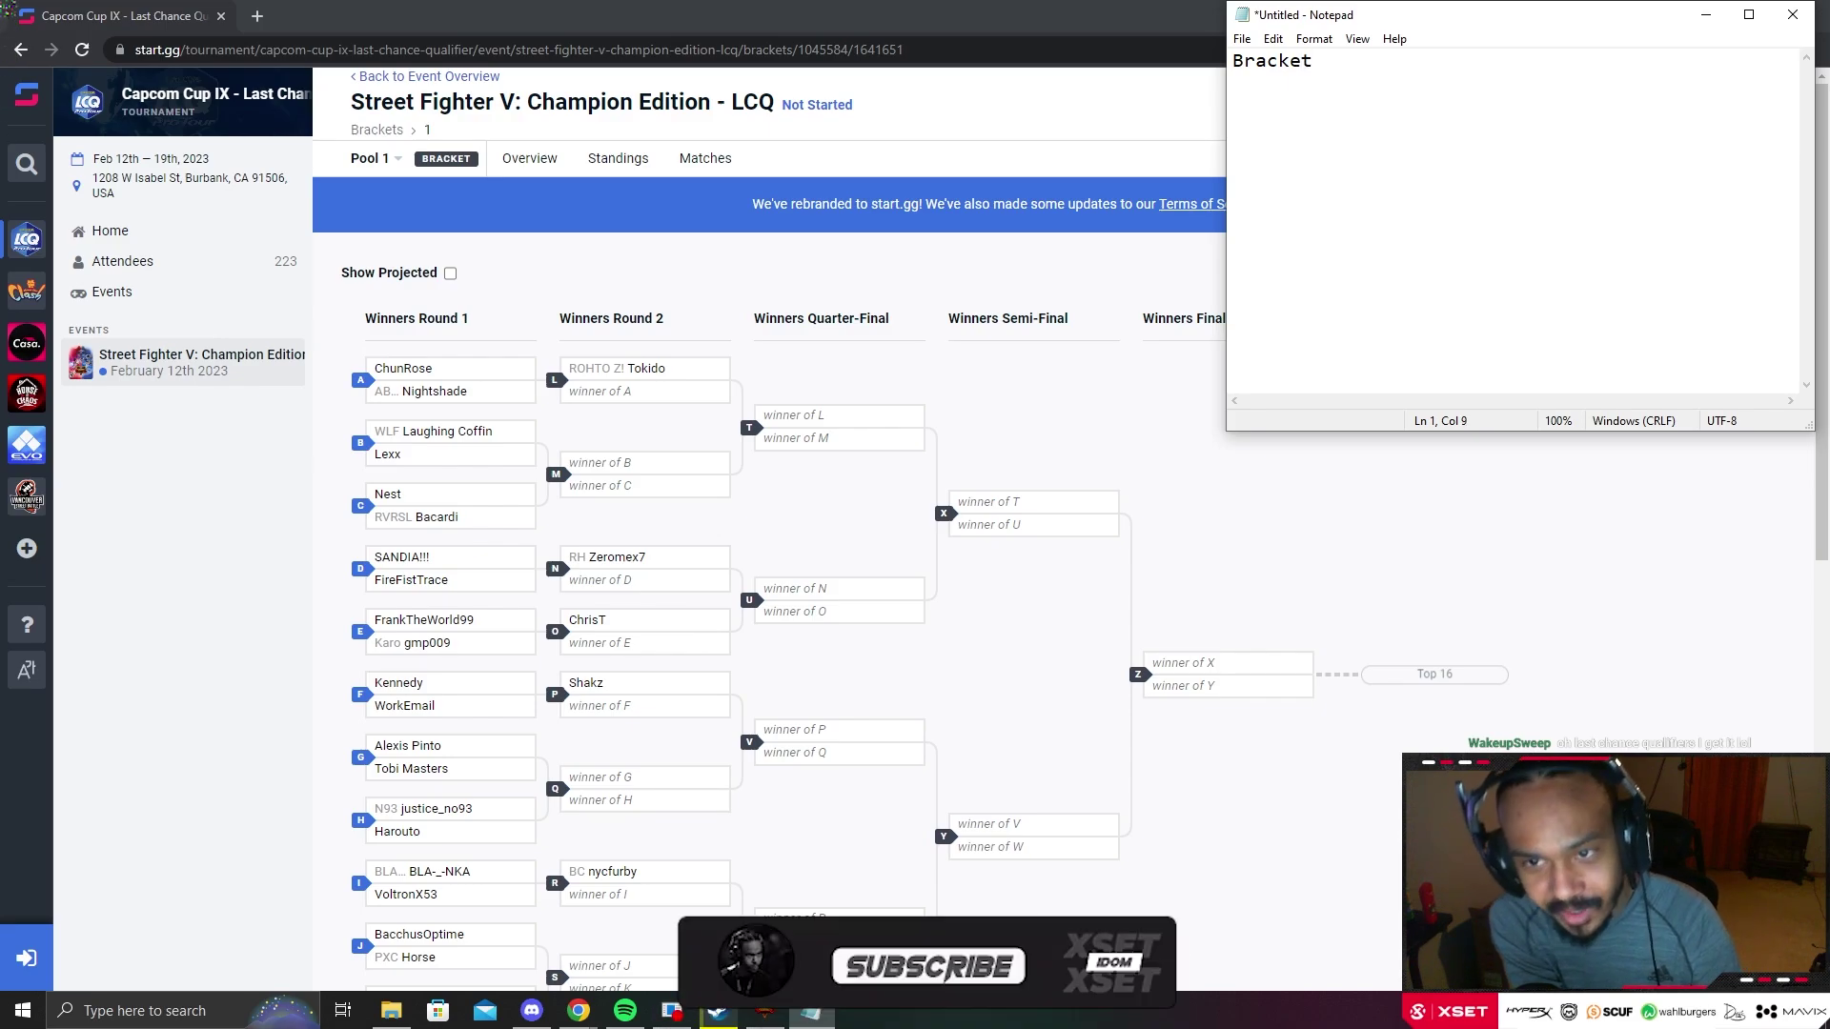
key(BackSpace)
text(- )
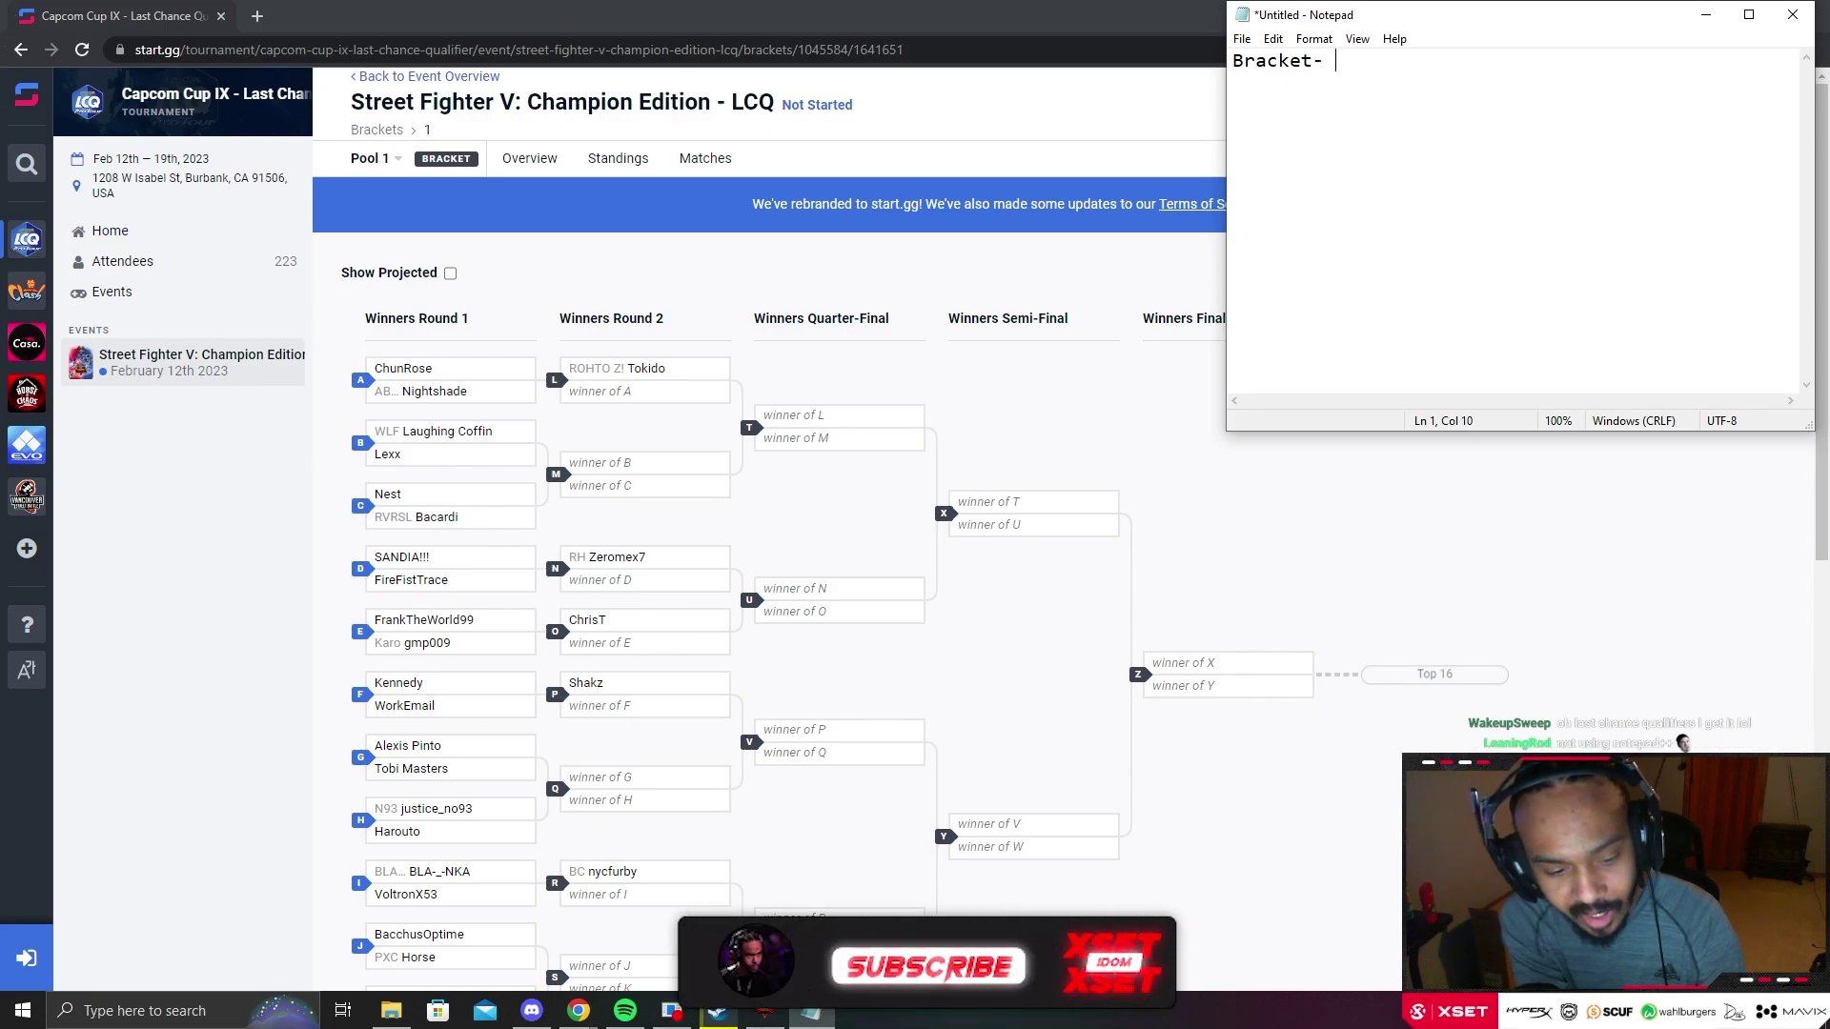
text(Tokido)
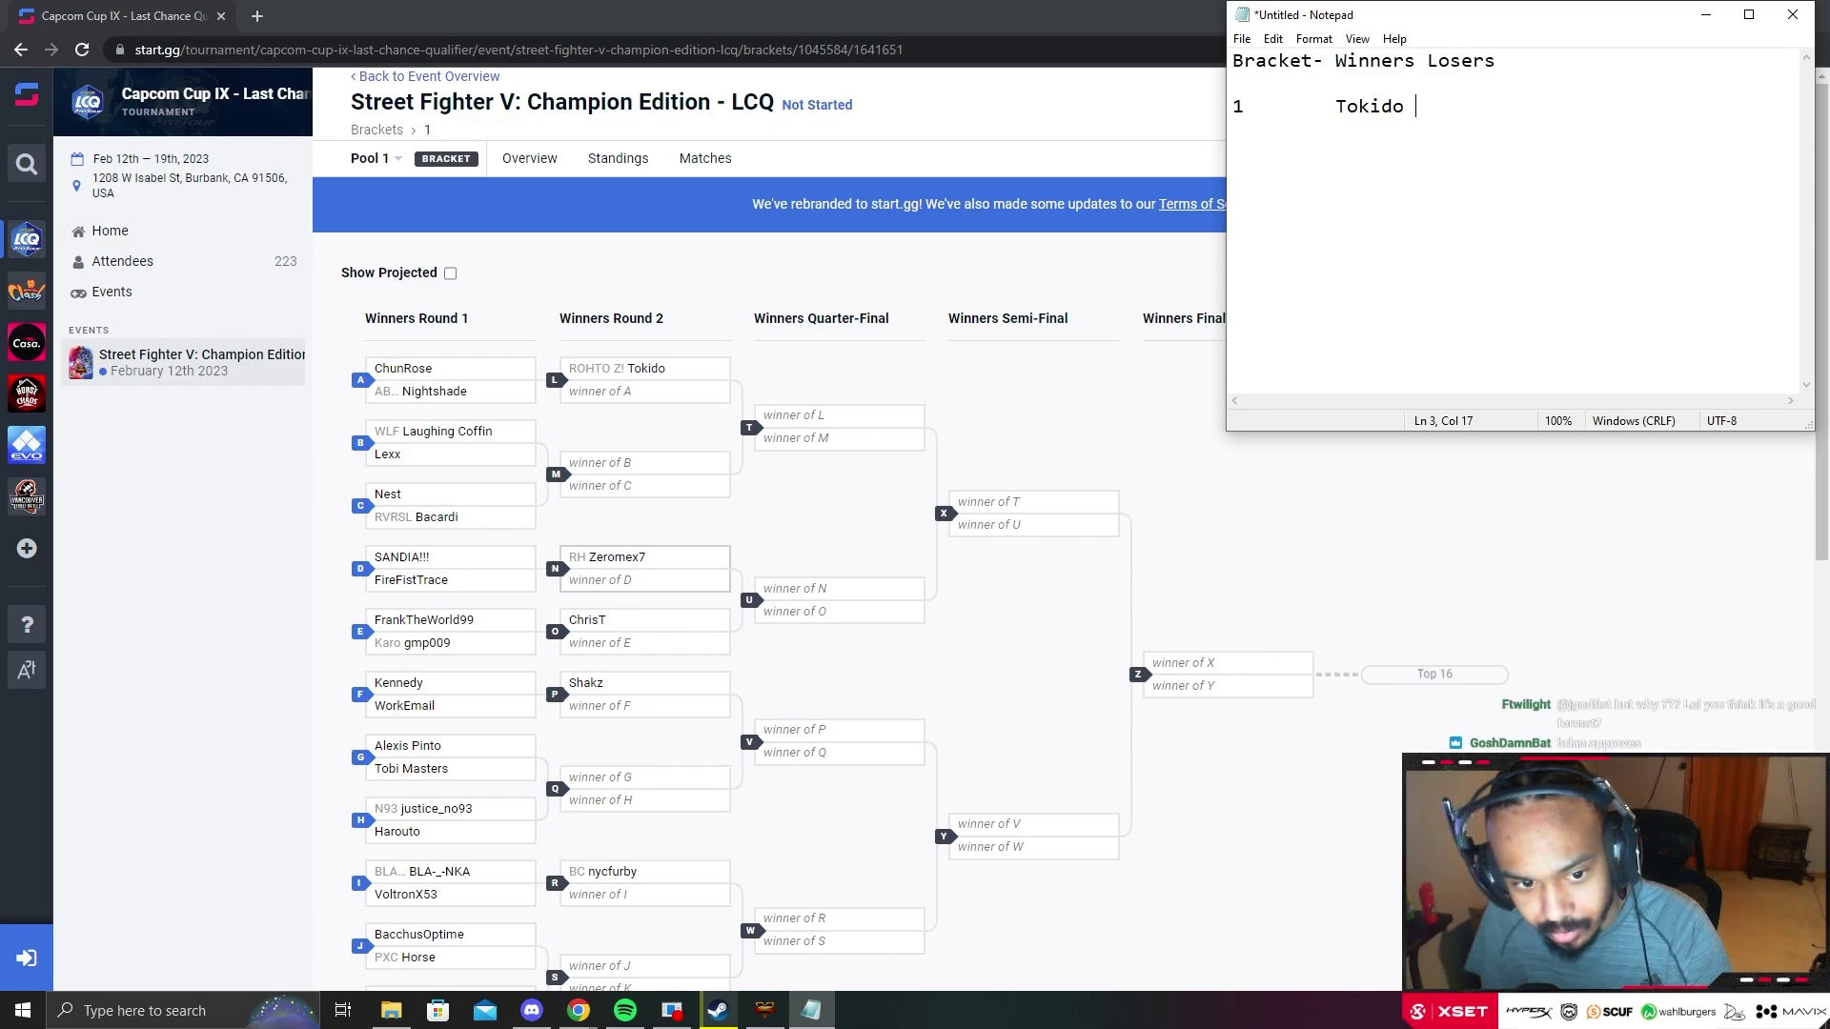
scroll(839, 601, down, 1)
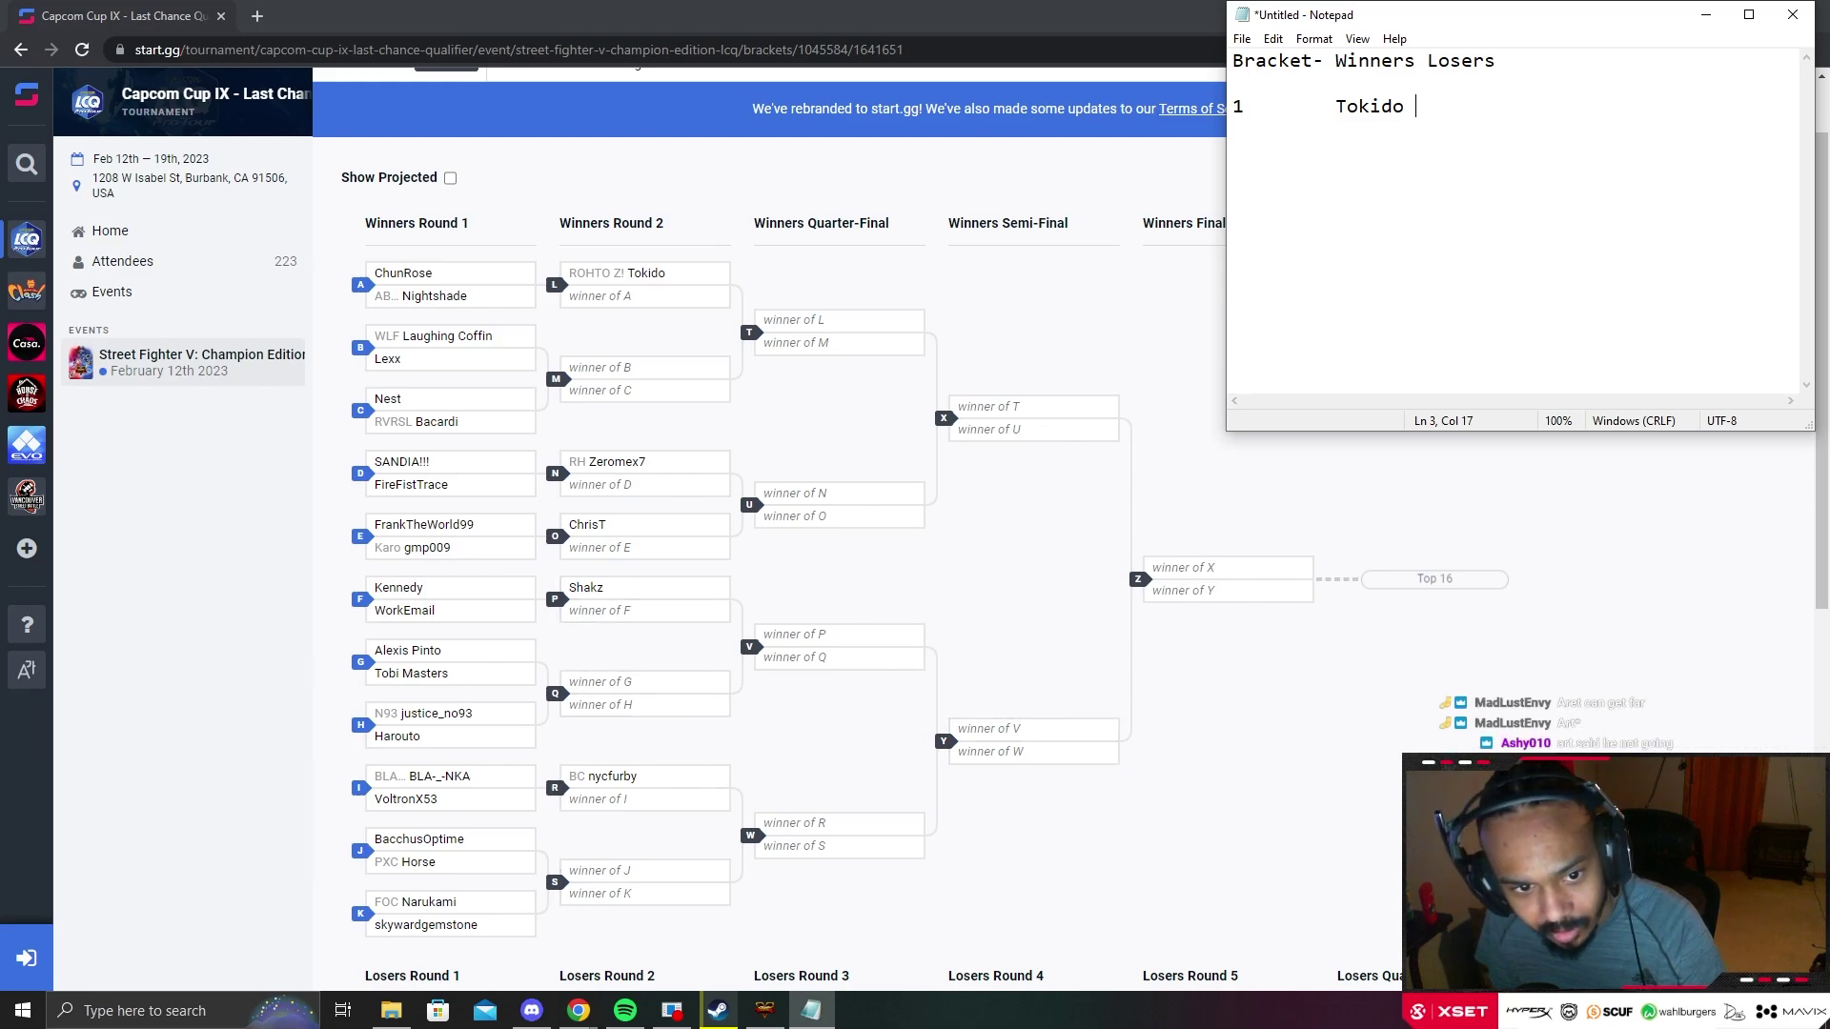
scroll(450, 378, down, 1)
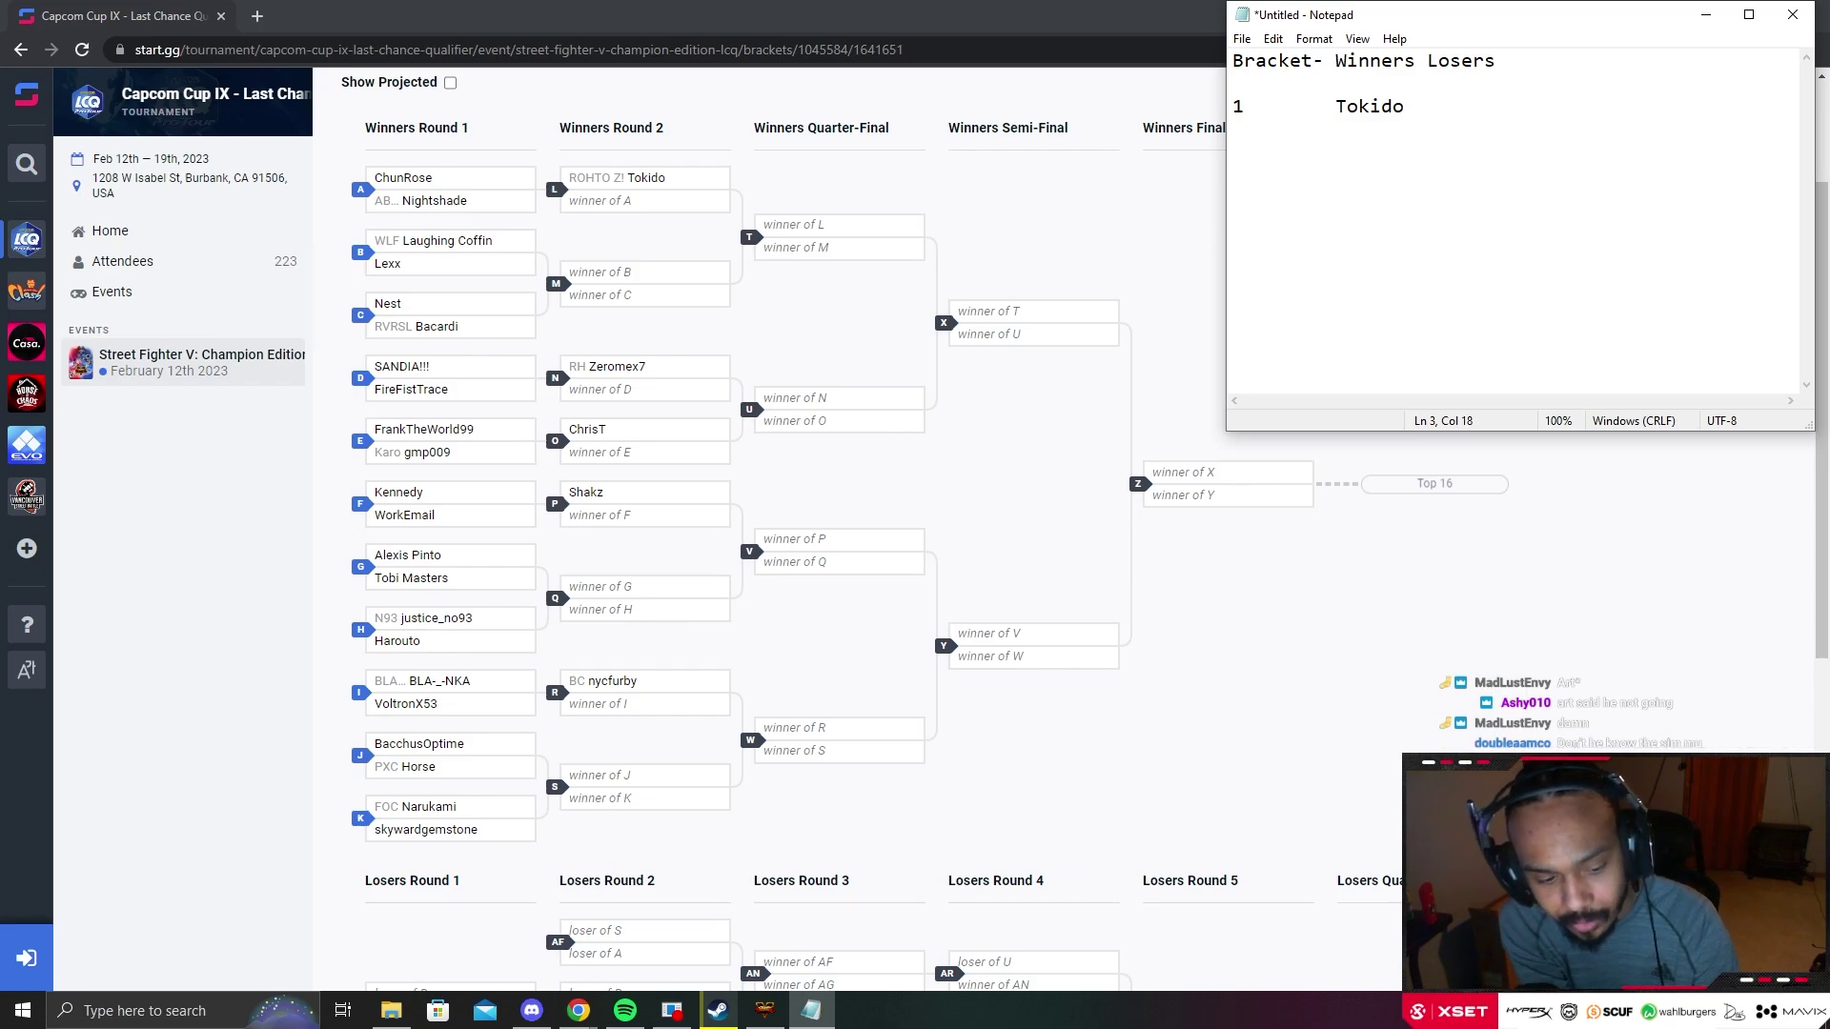
key(BackSpace)
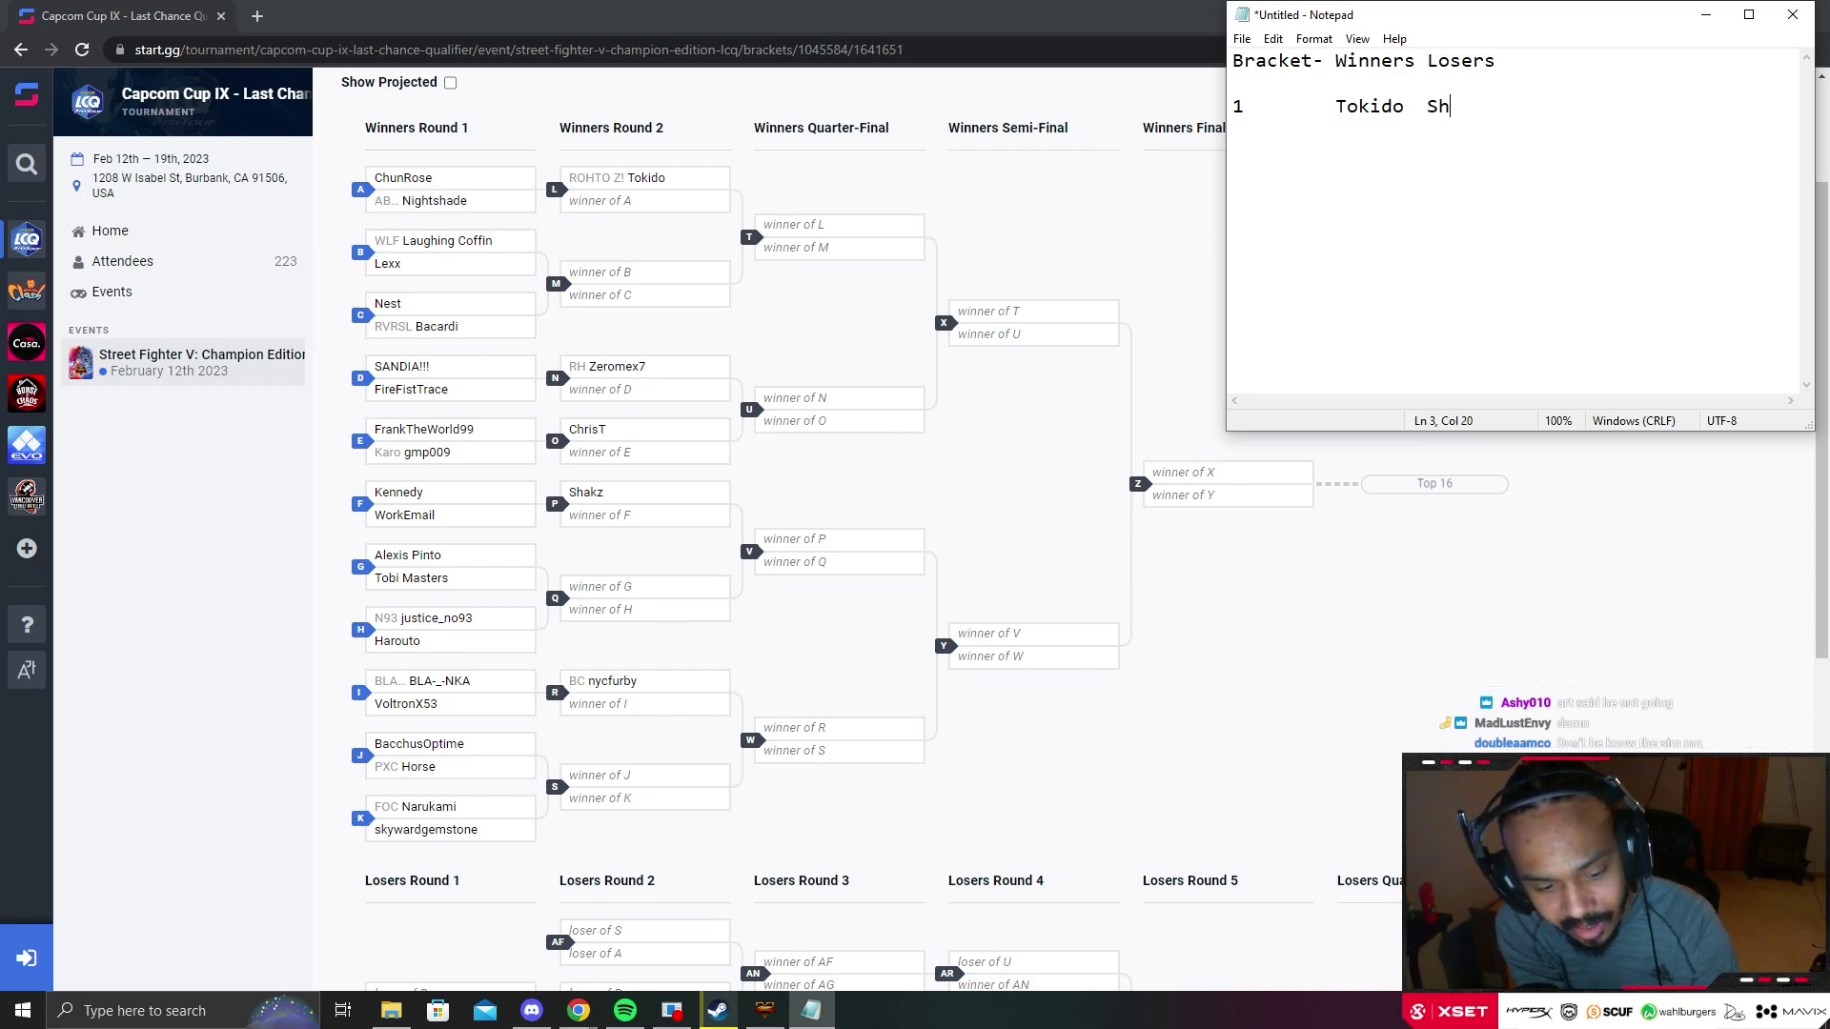
text(z)
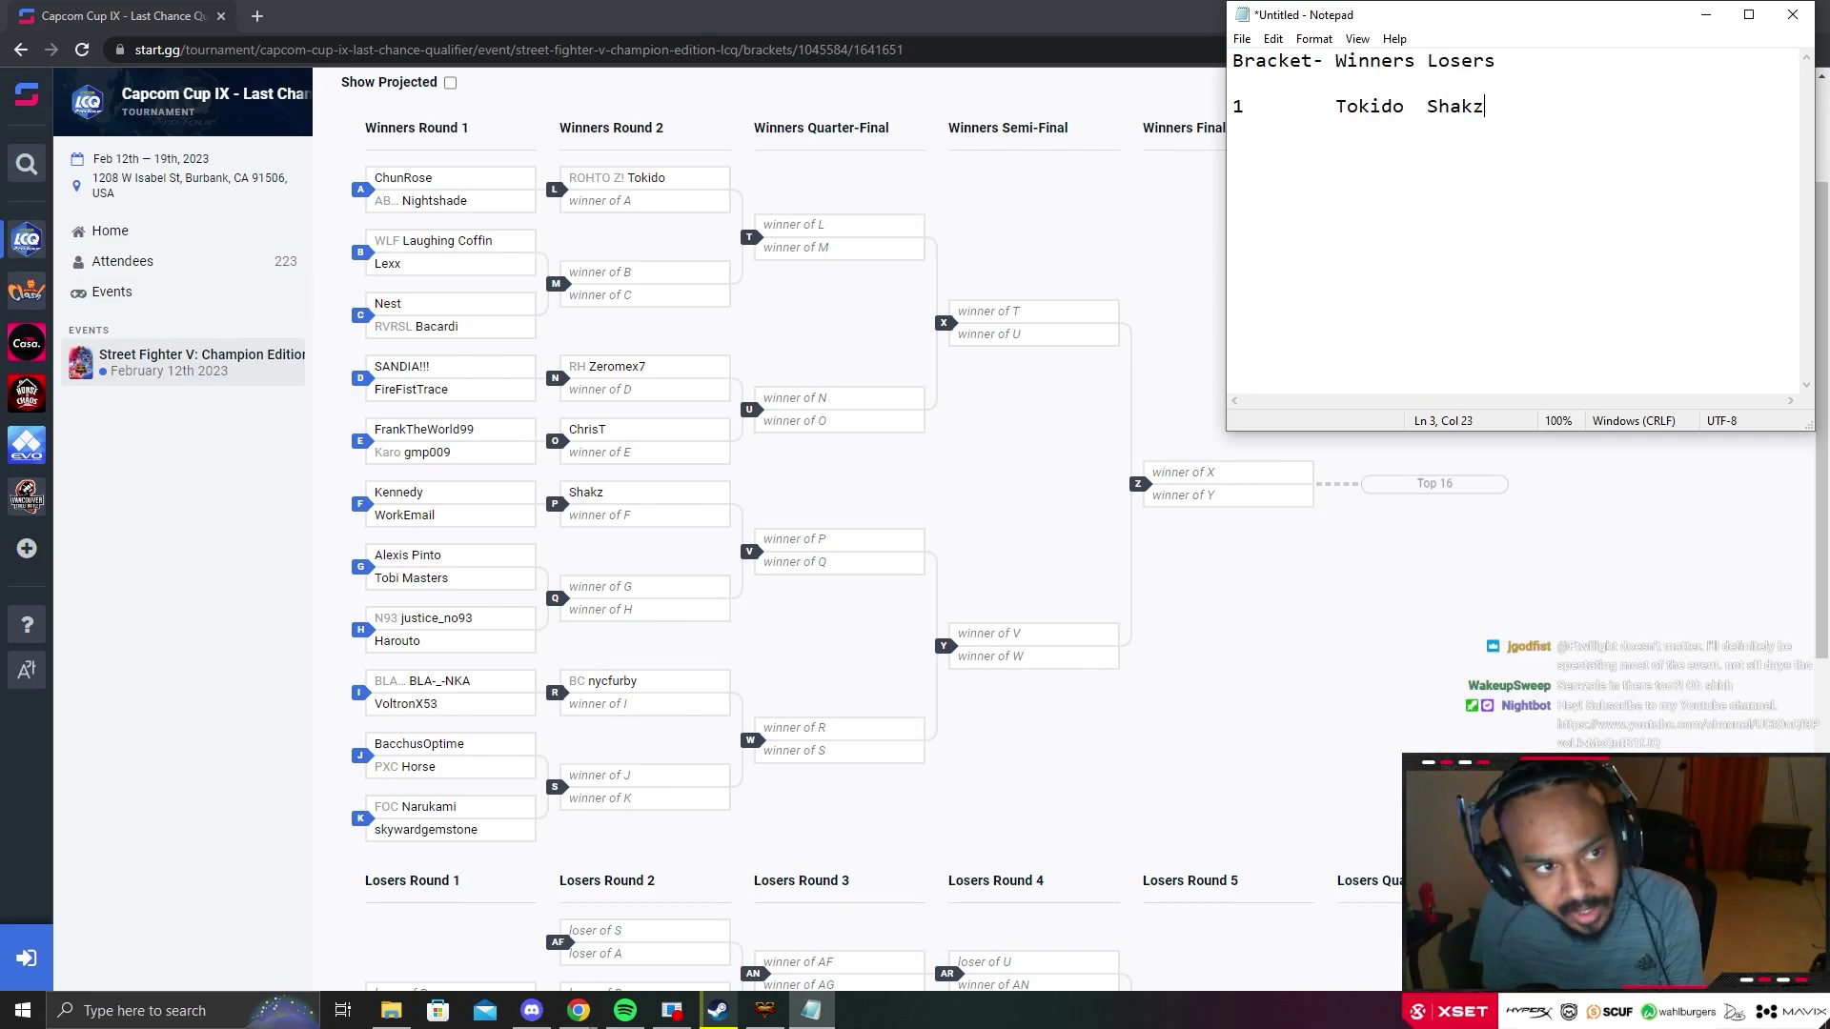
Step: Check the Pool 2 bracket and enter row 2 as 'Problem Spaceboy' in the list
scroll(644, 458, down, 1)
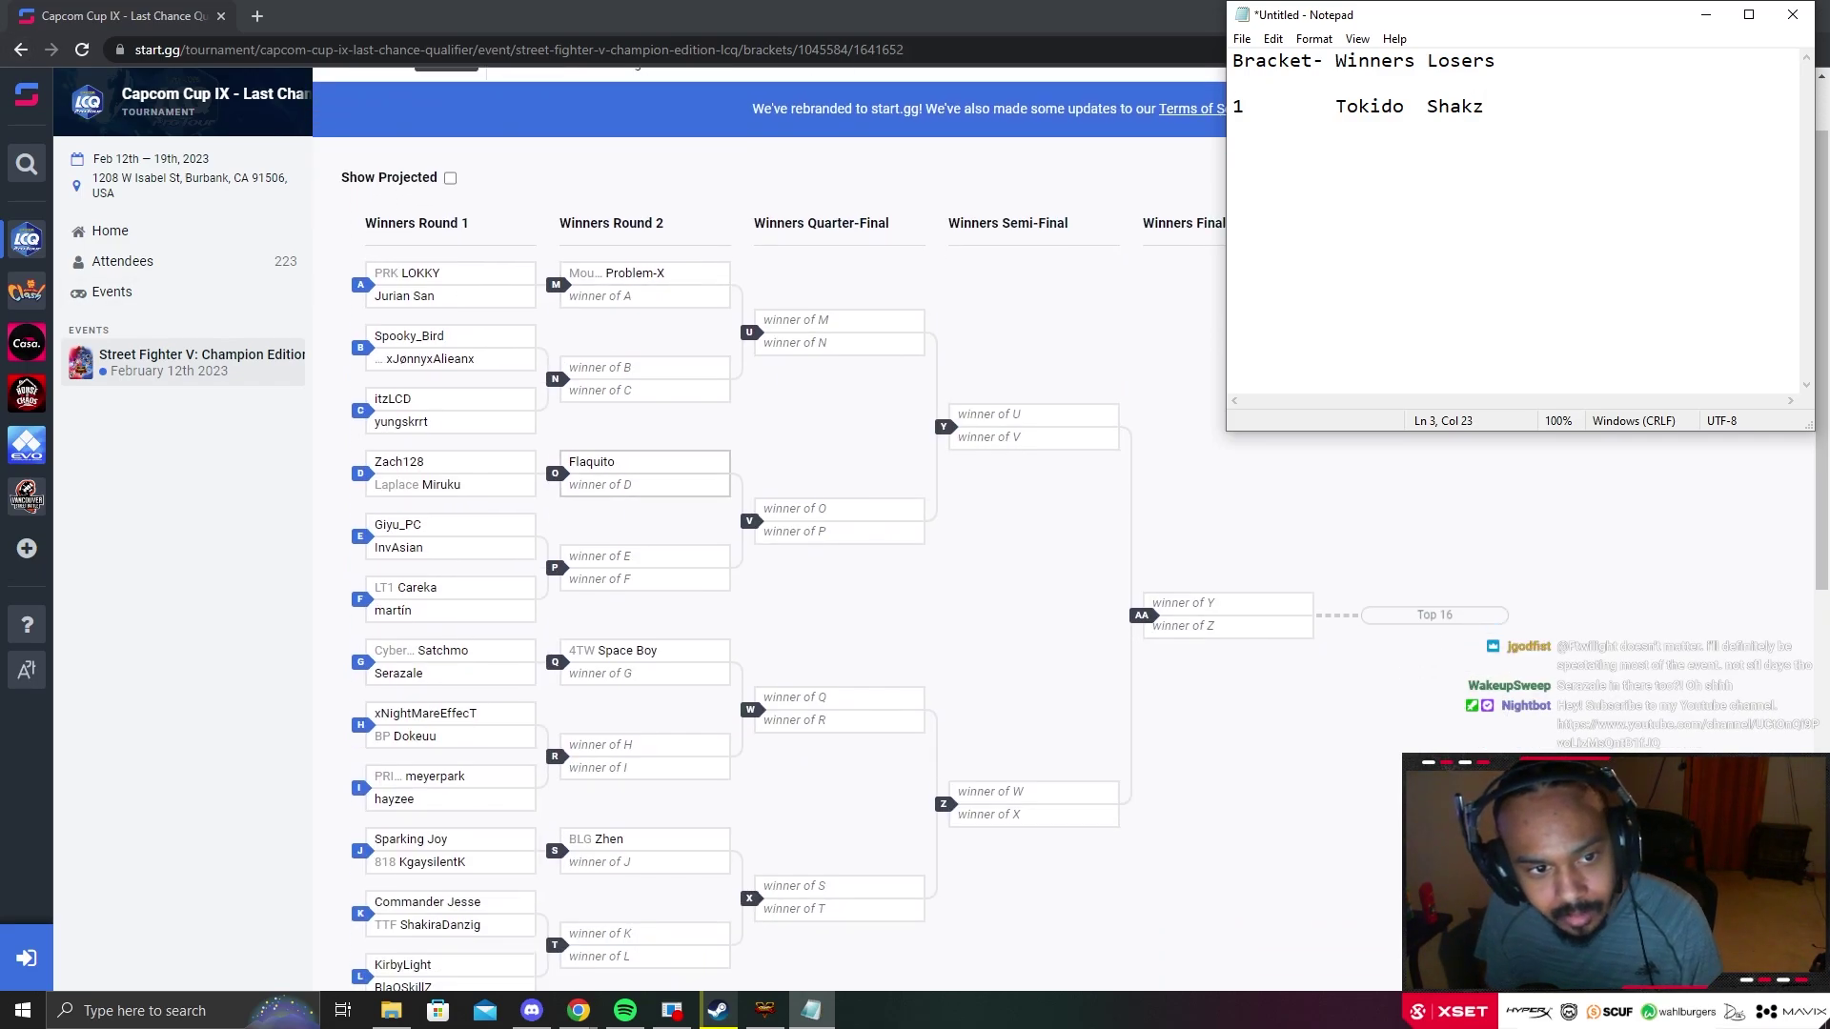
scroll(644, 572, down, 2)
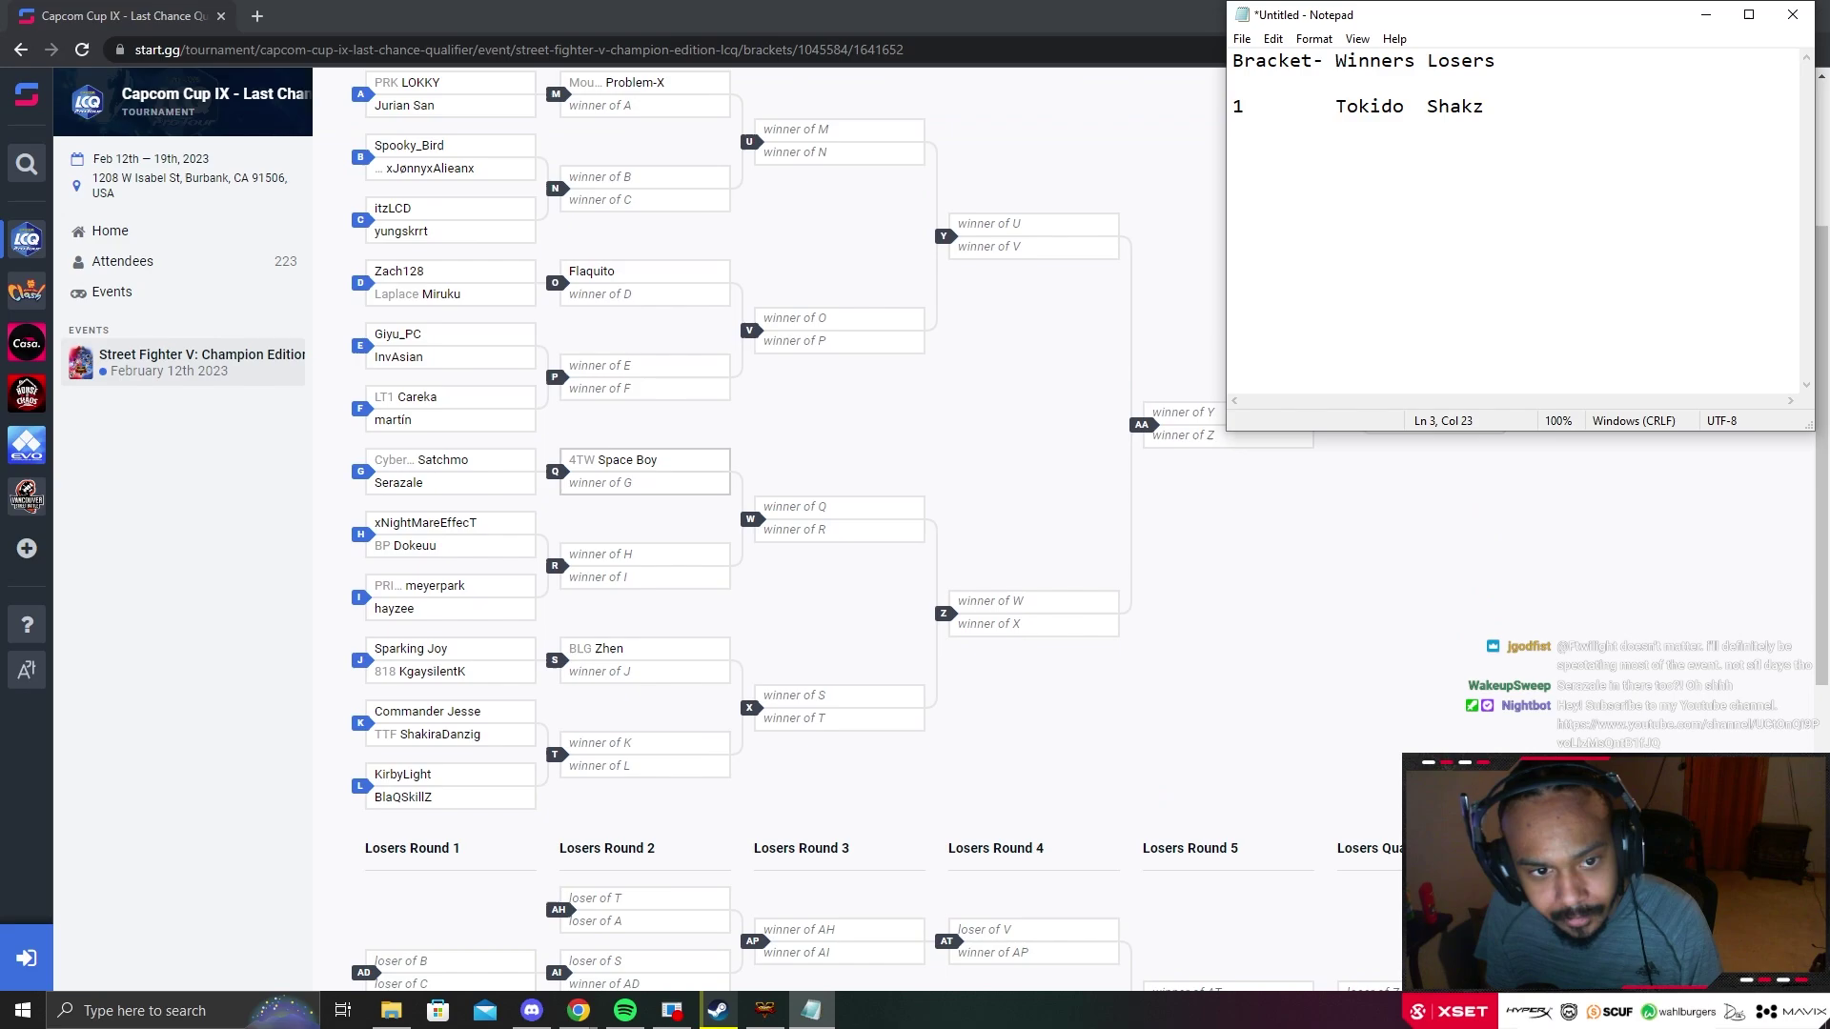
scroll(644, 572, up, 3)
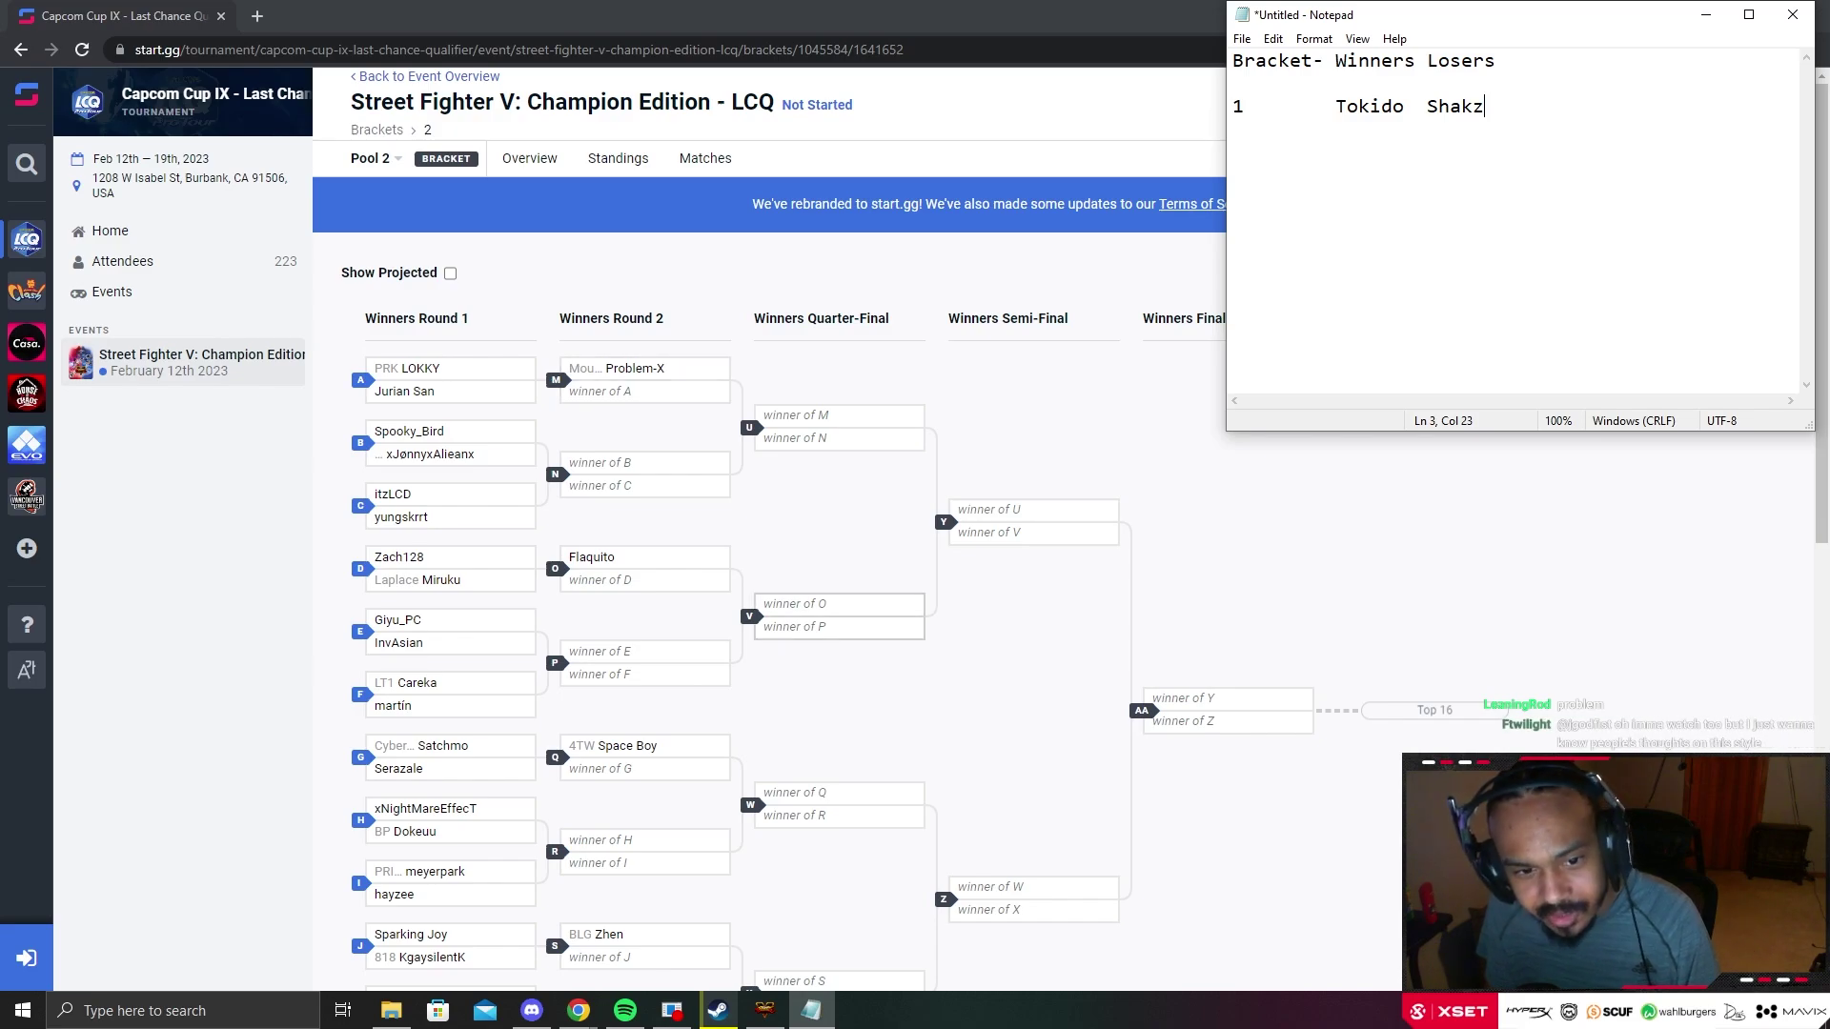
scroll(453, 724, down, 1)
scroll(453, 725, down, 1)
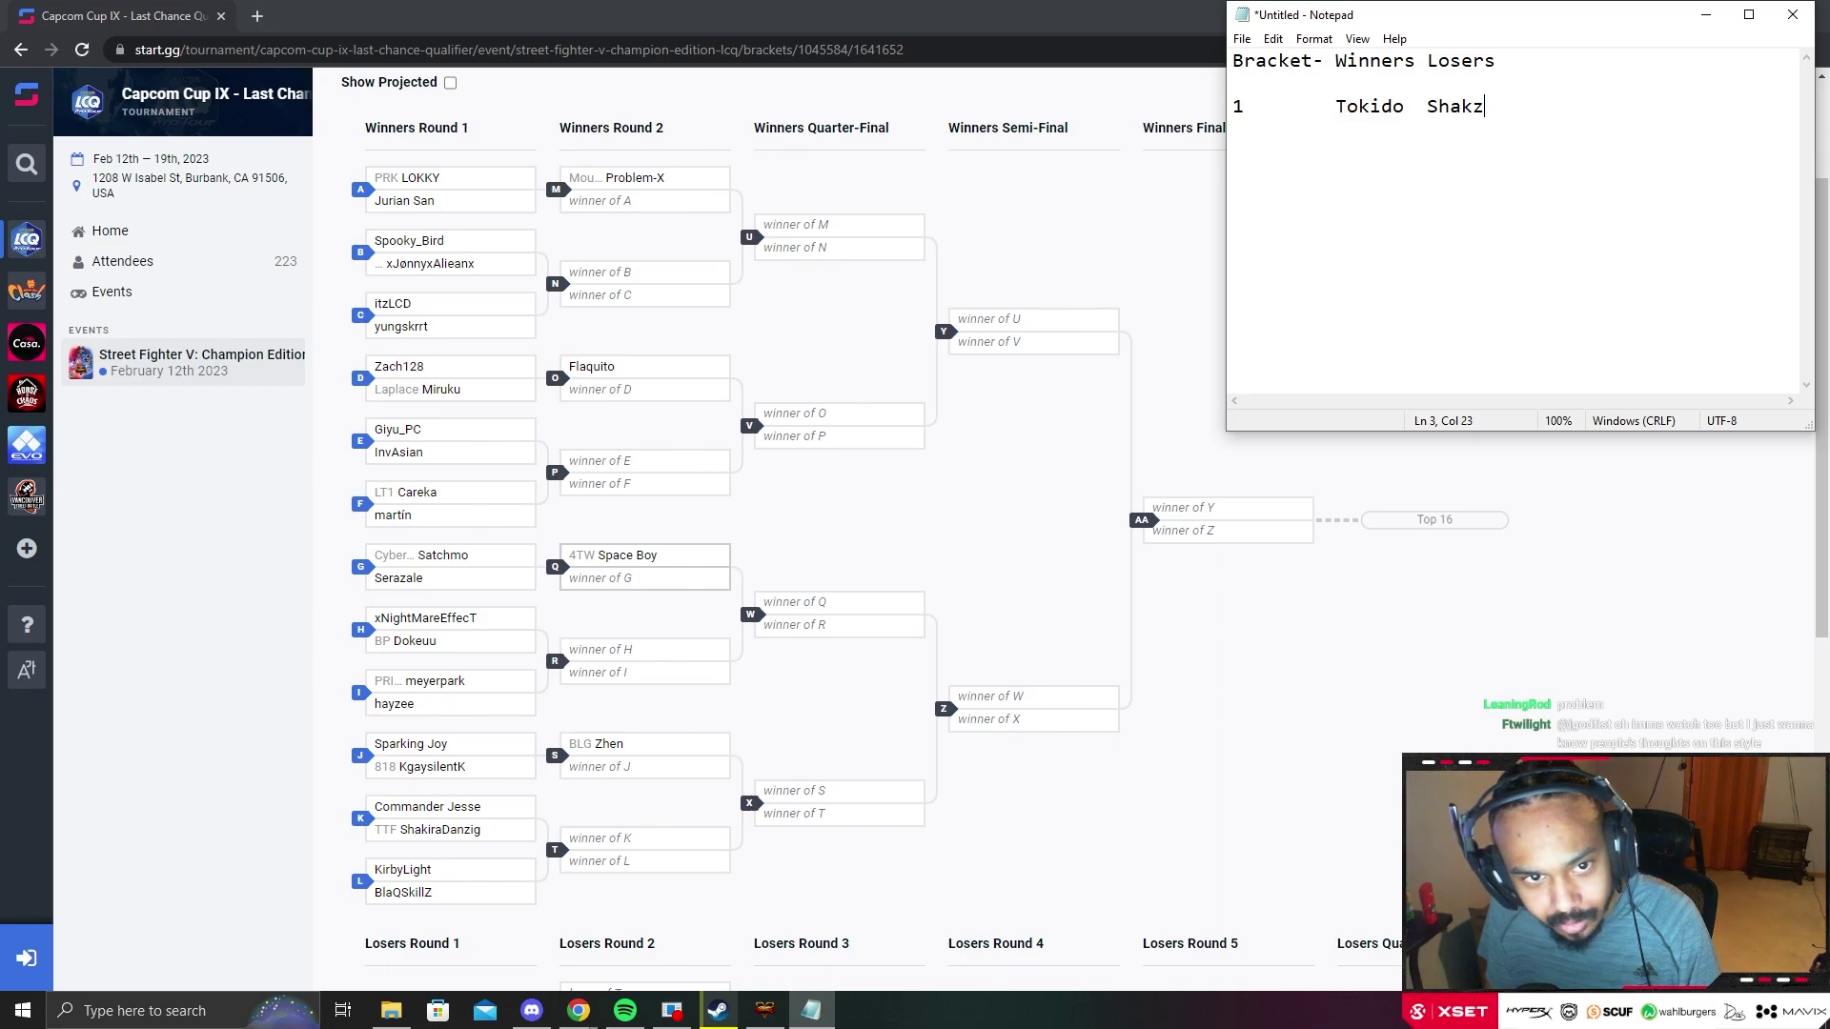
key(Return)
text(2)
key(Tab)
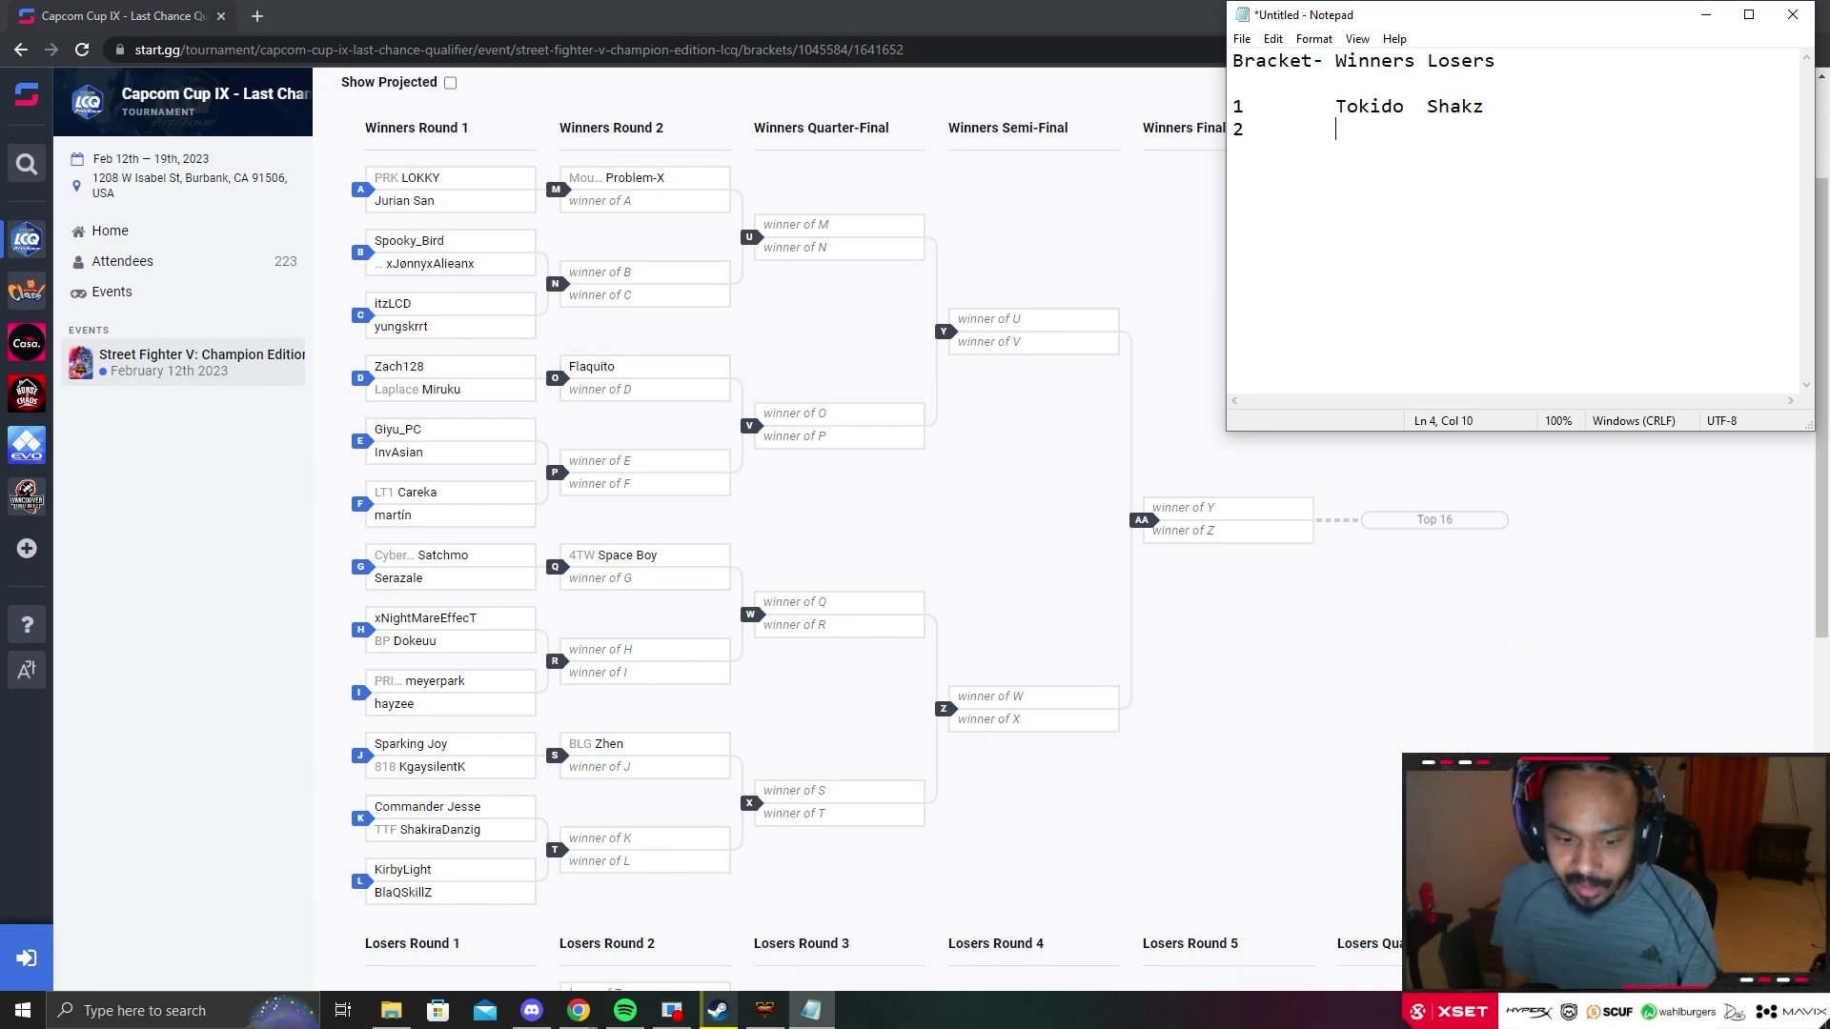
text(roblem)
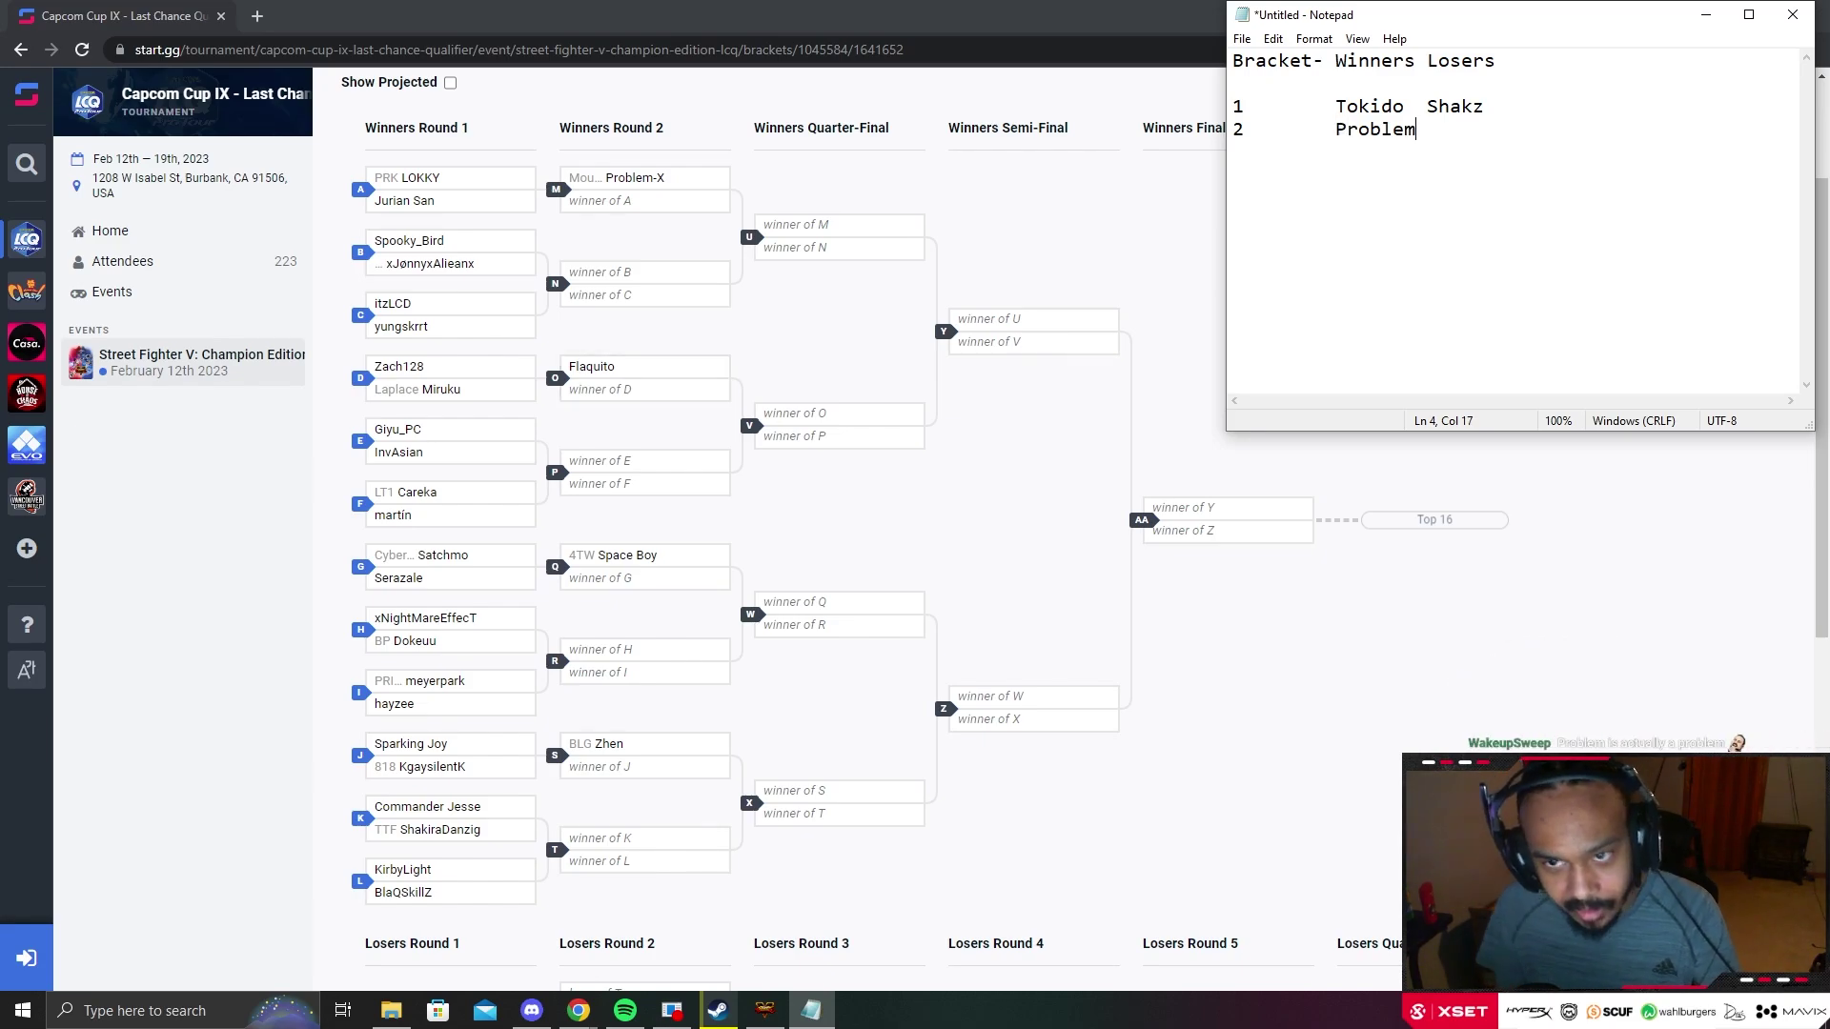
scroll(448, 534, down, 3)
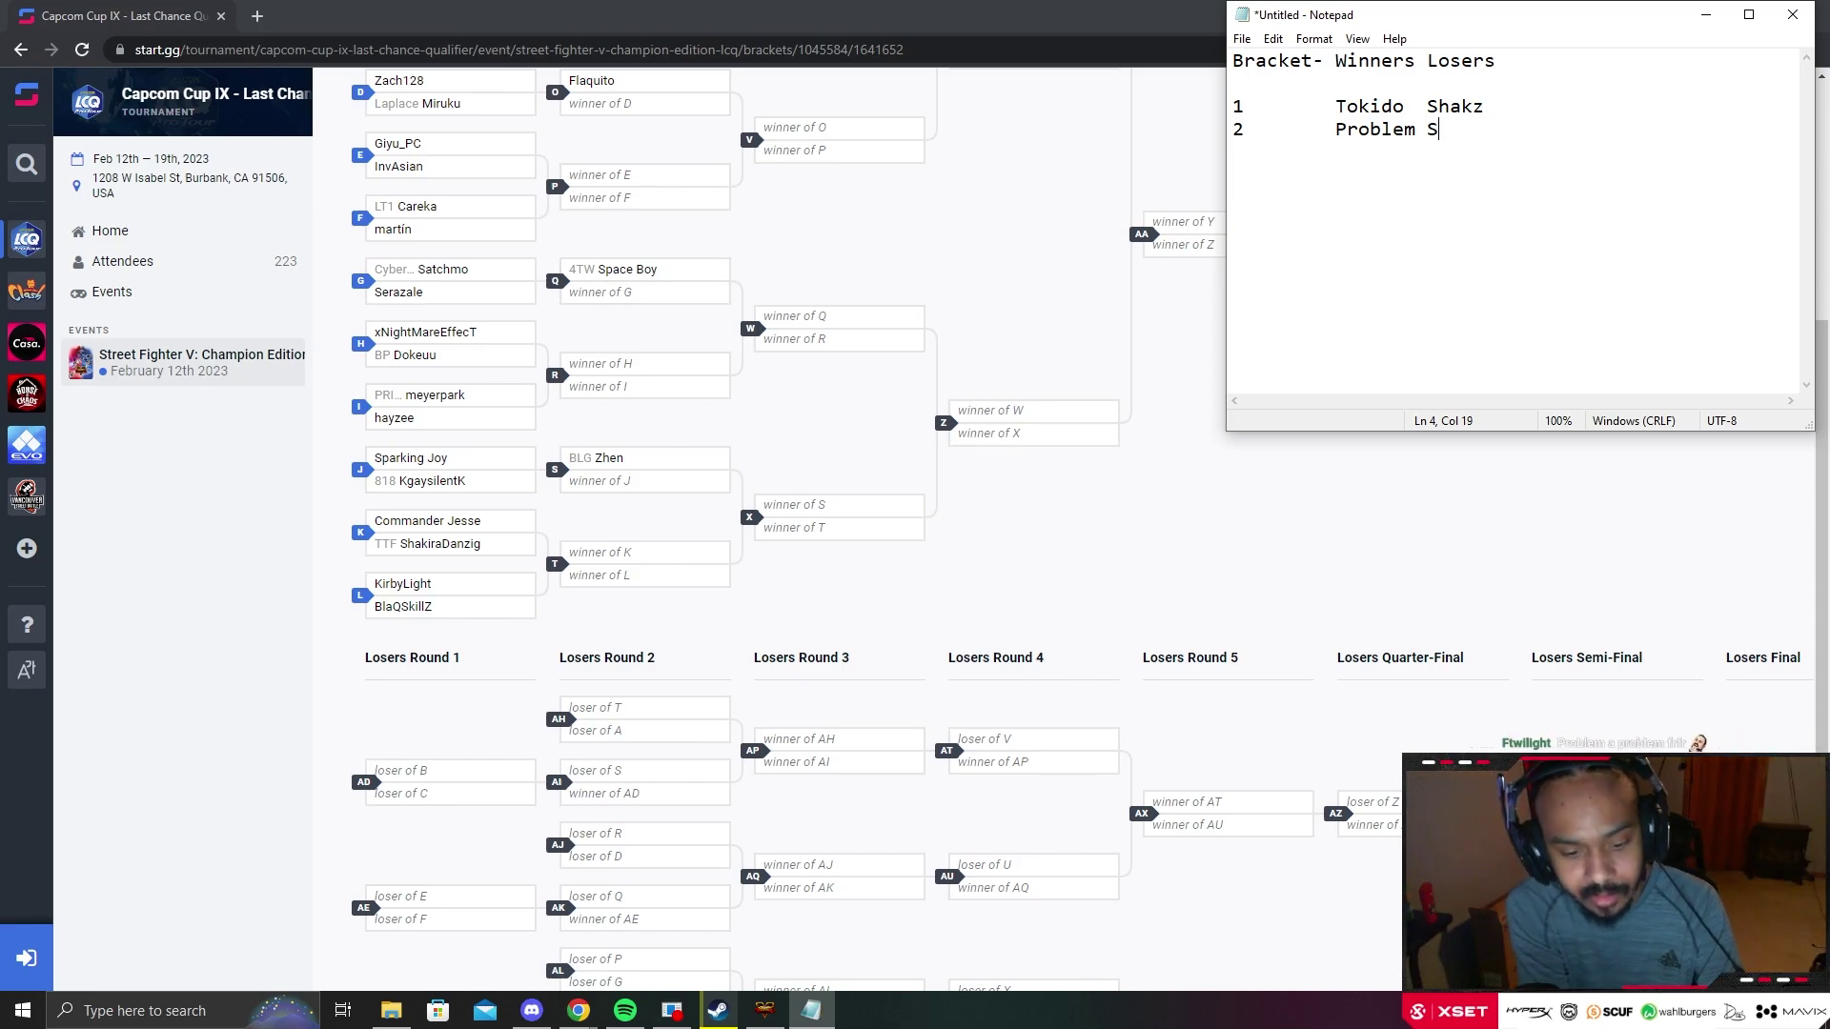
text(paceboy)
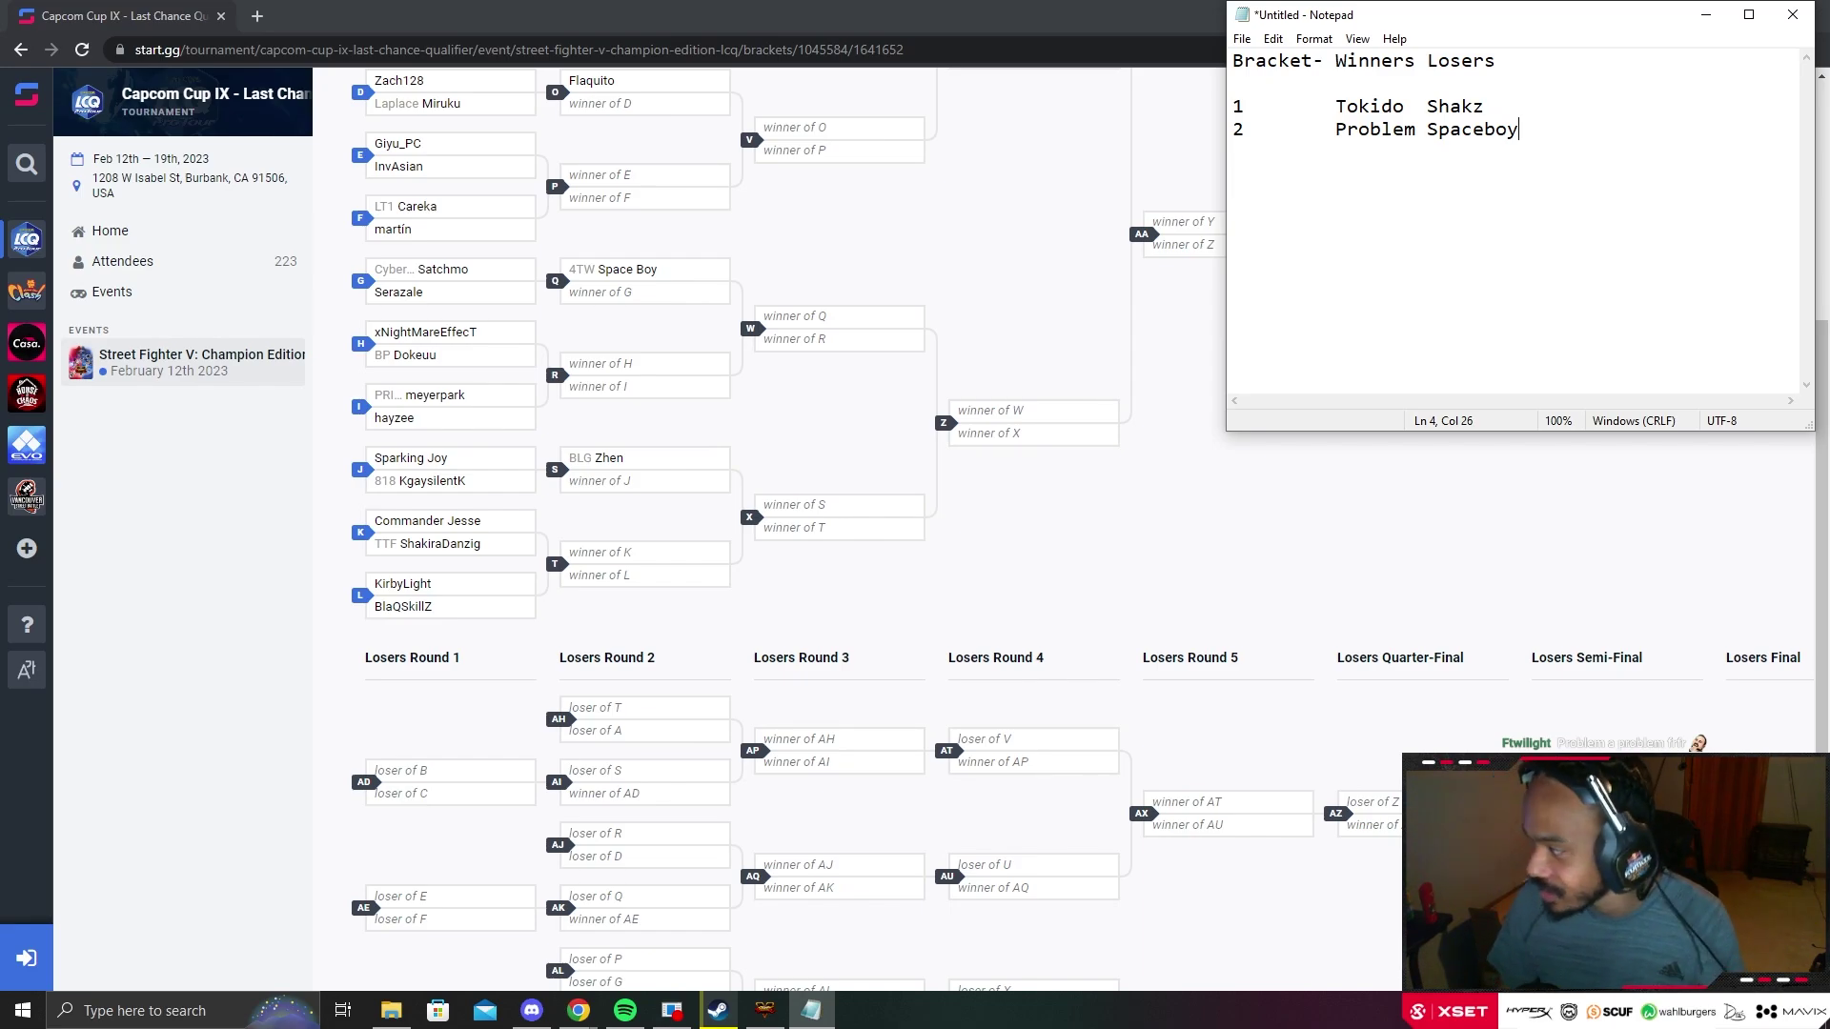
key(alt+Tab)
Step: Open the next pool's bracket on start.gg and look through it
click(811, 1010)
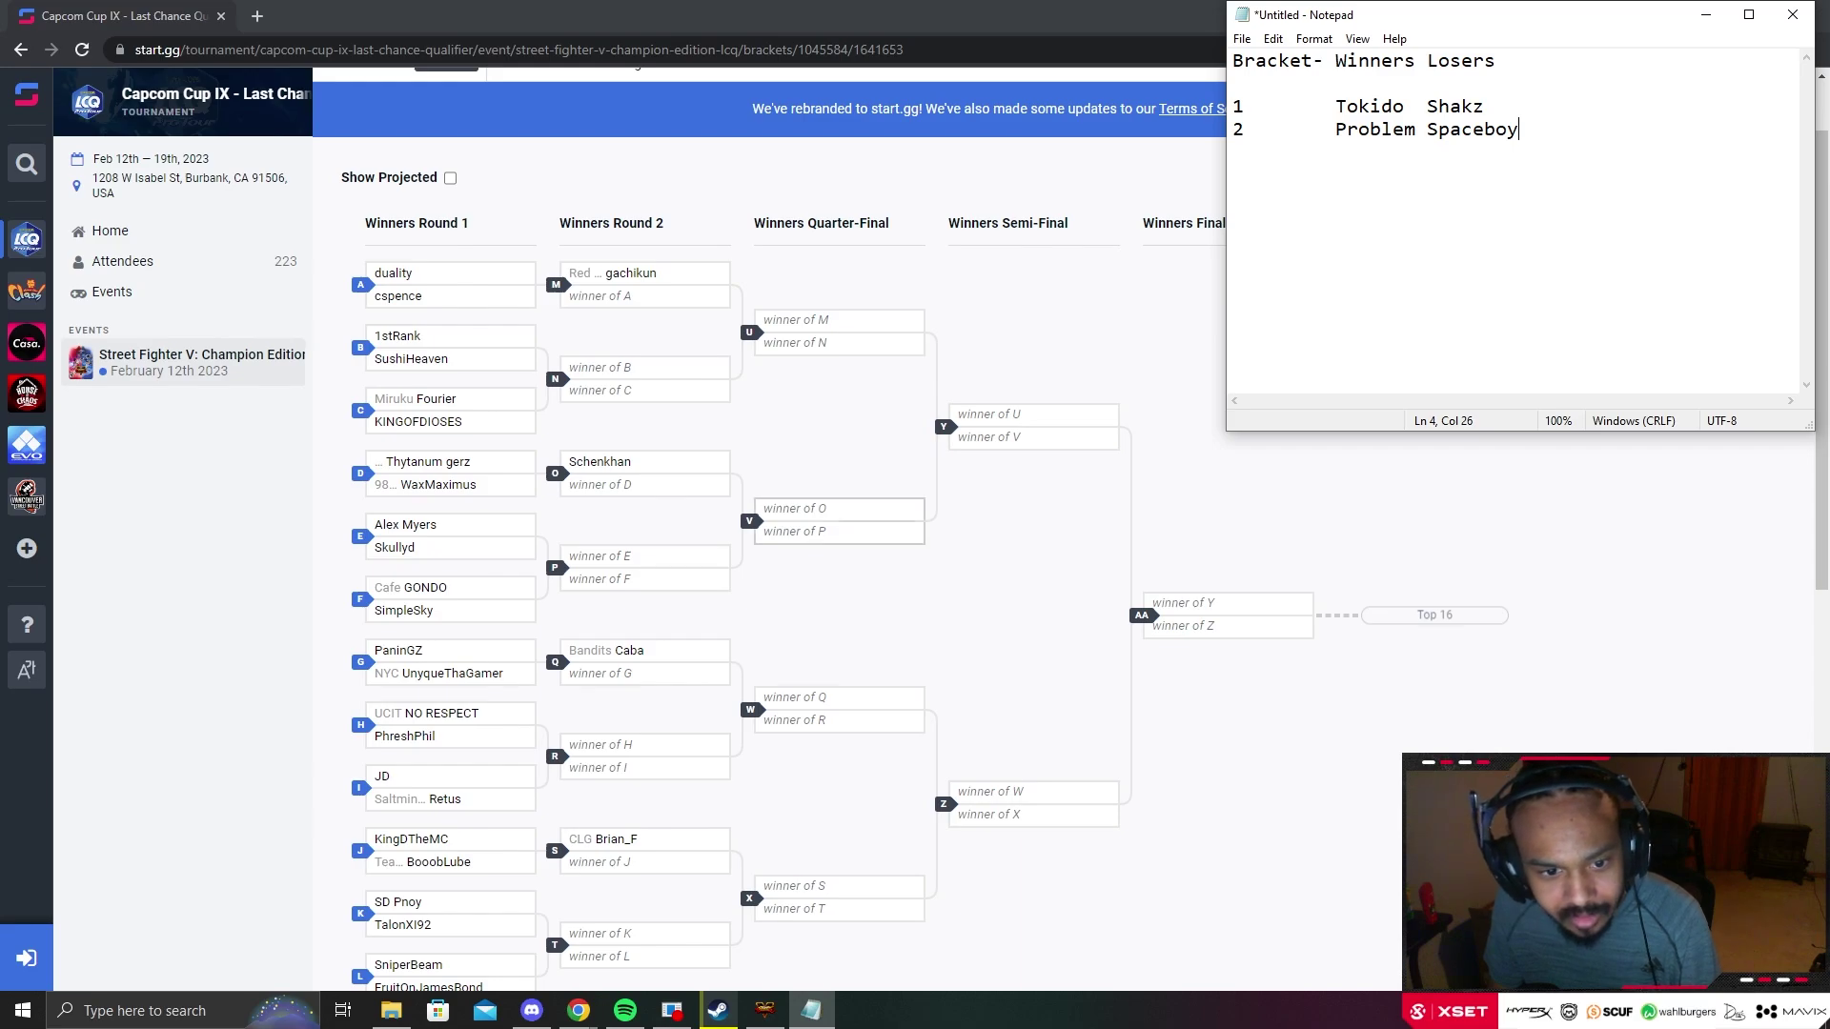
scroll(648, 858, down, 1)
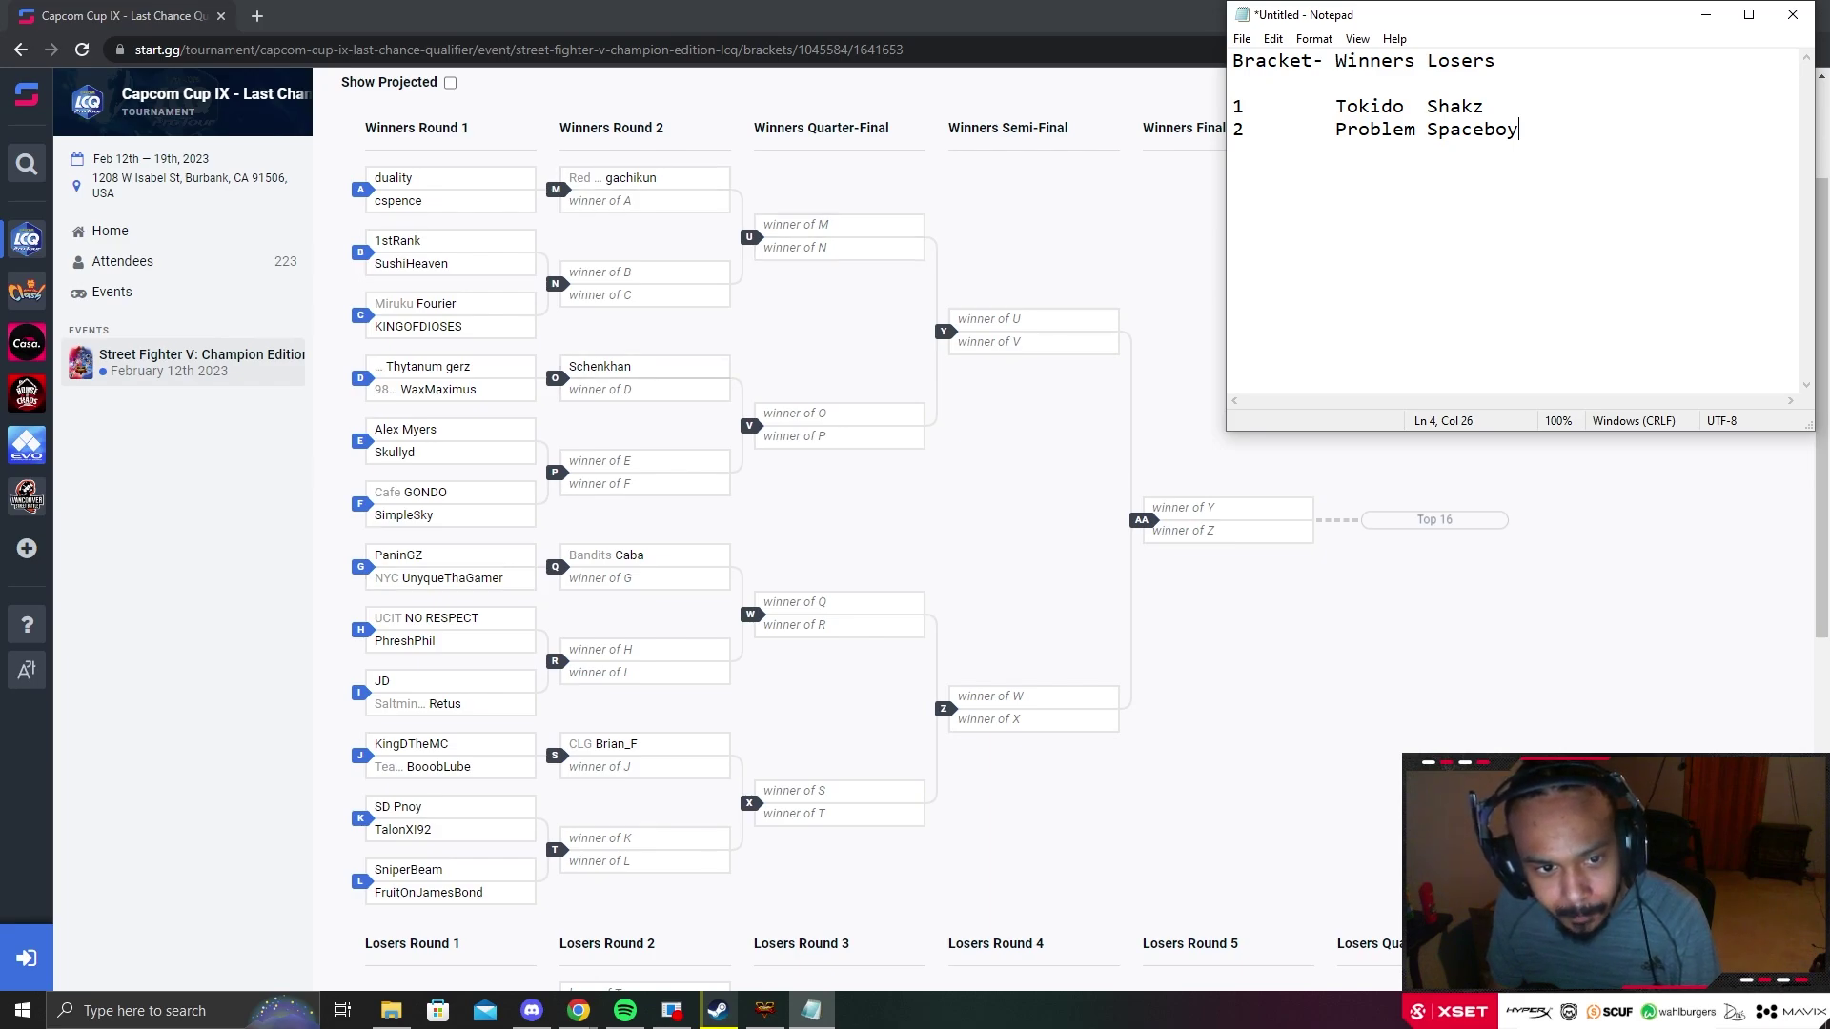
scroll(858, 524, down, 1)
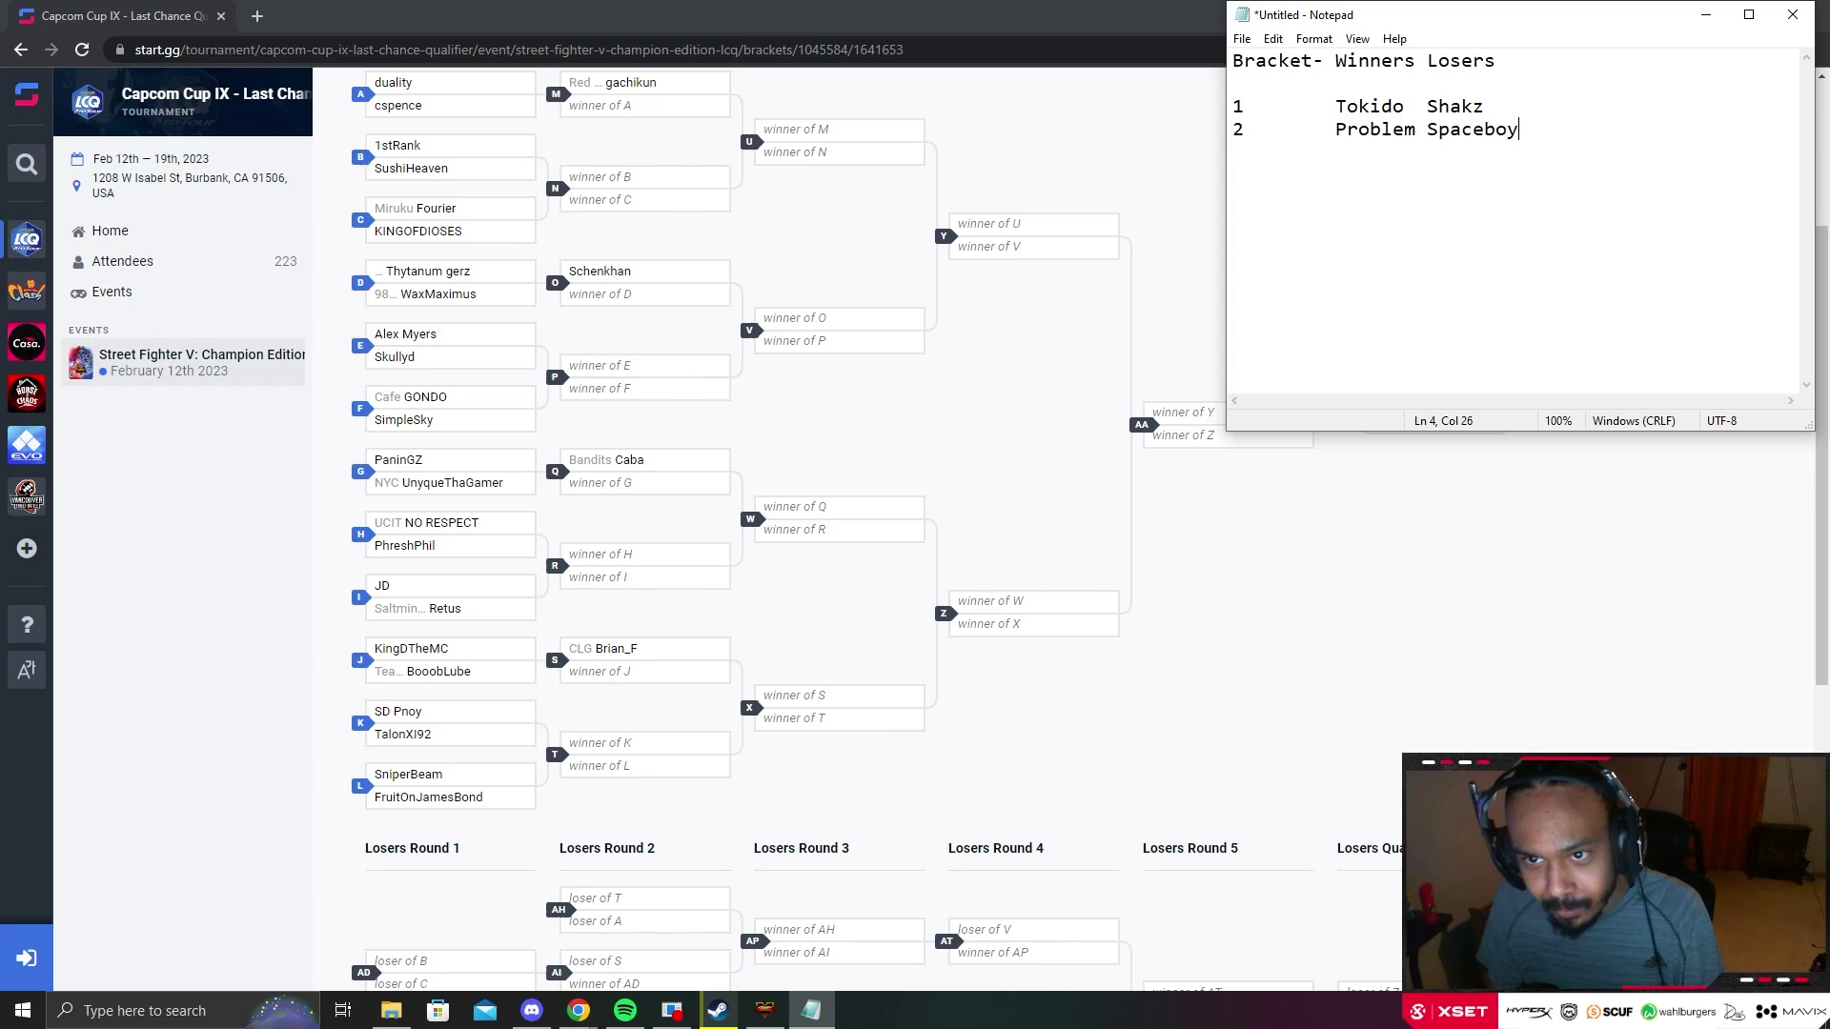
Step: Enter row 3 as Gachikun and Brian F, then begin a new line
click(1266, 129)
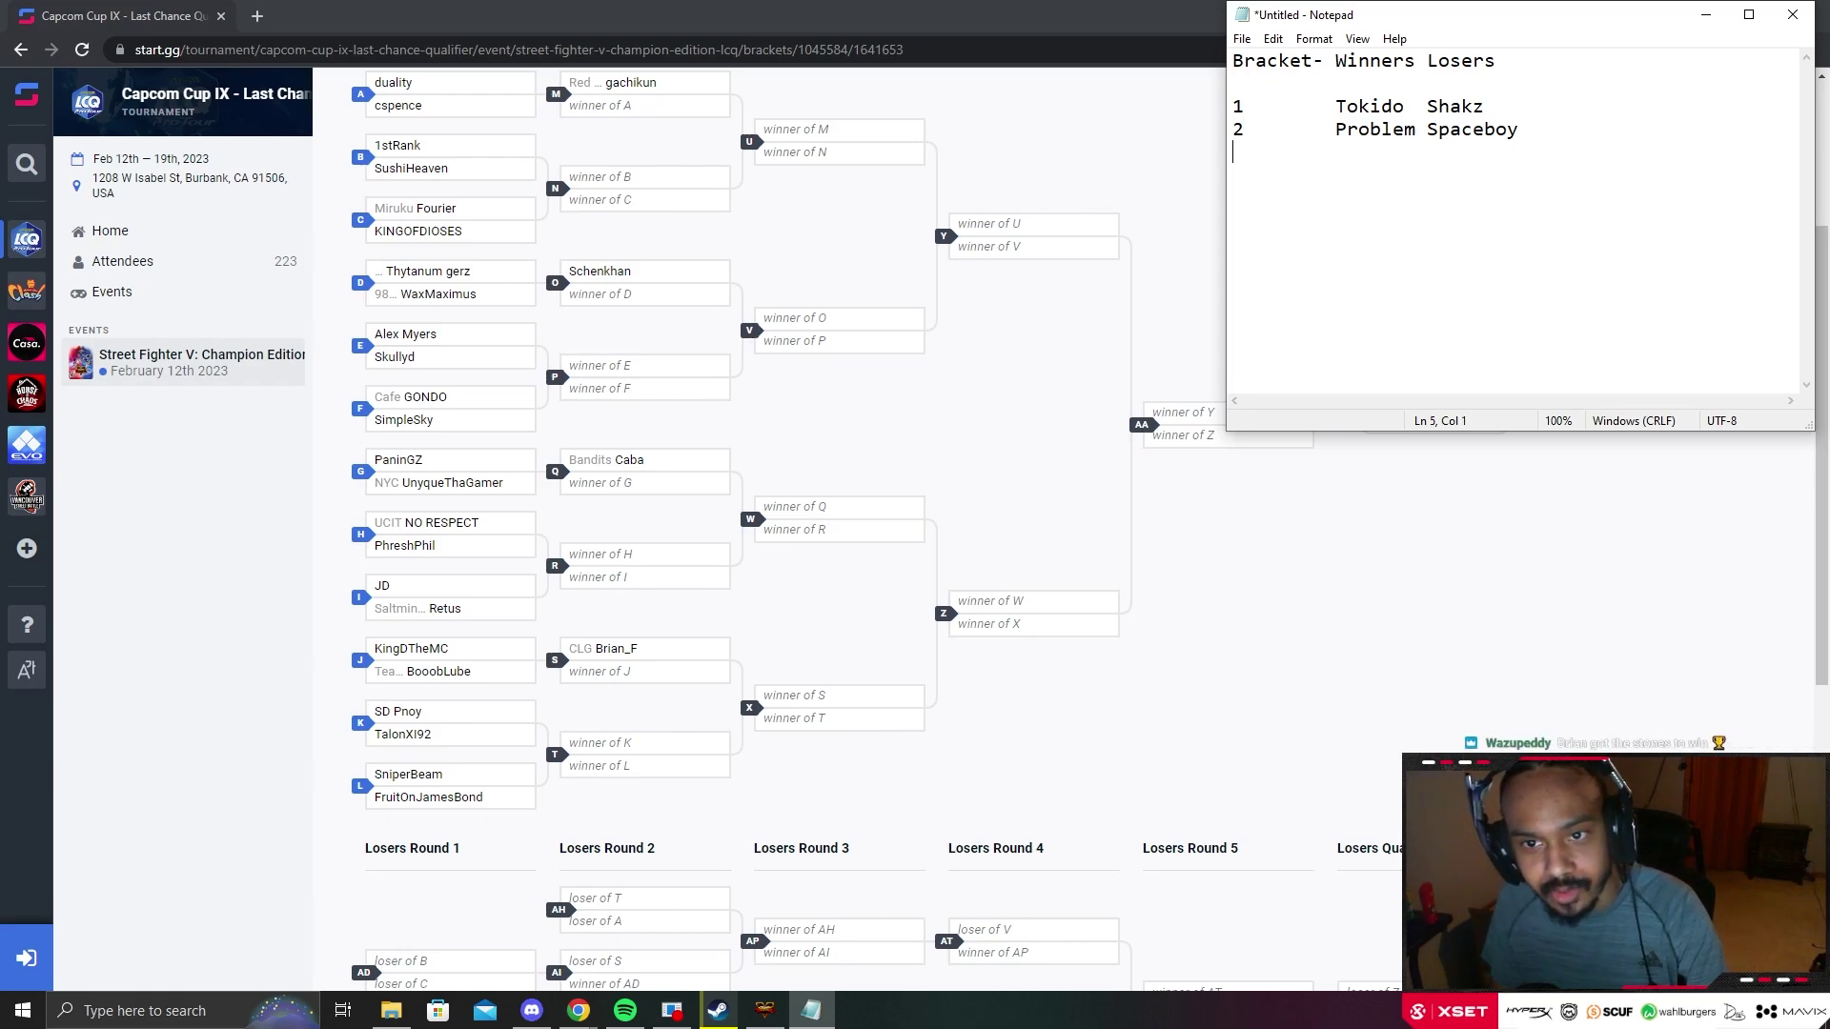
text(chi)
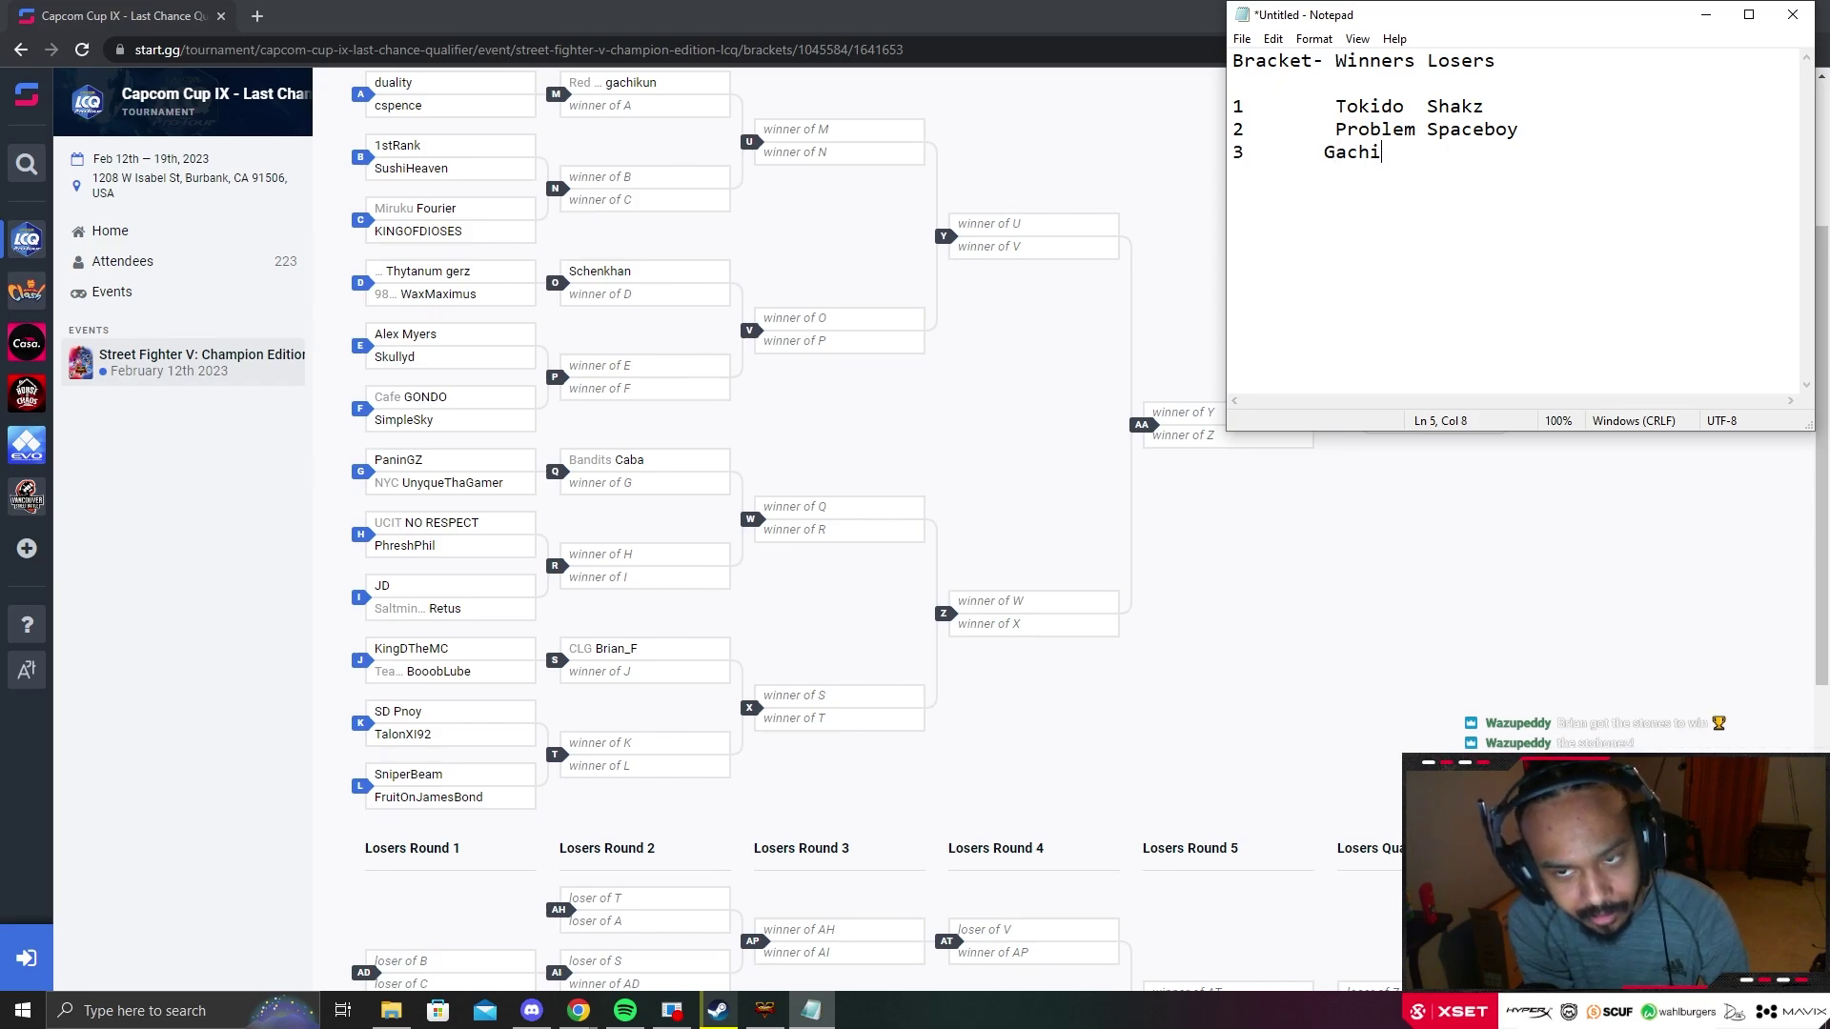
text(kun )
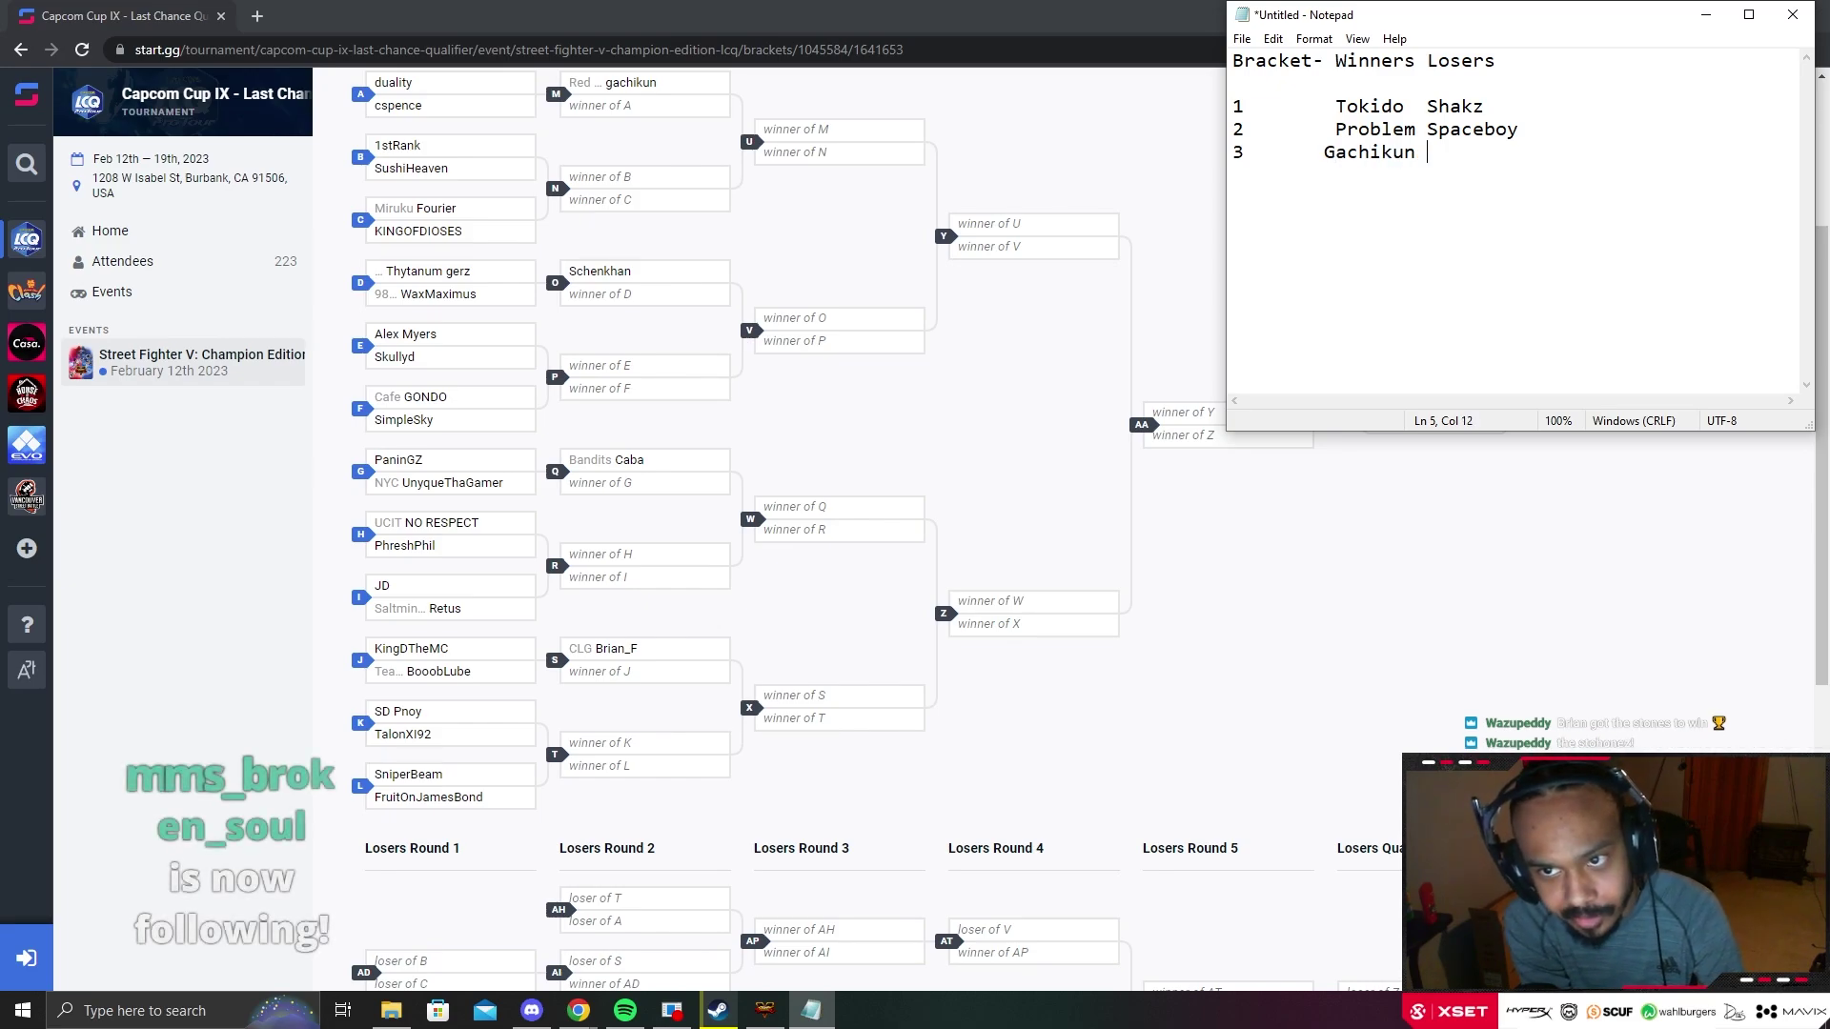
text(Brian F)
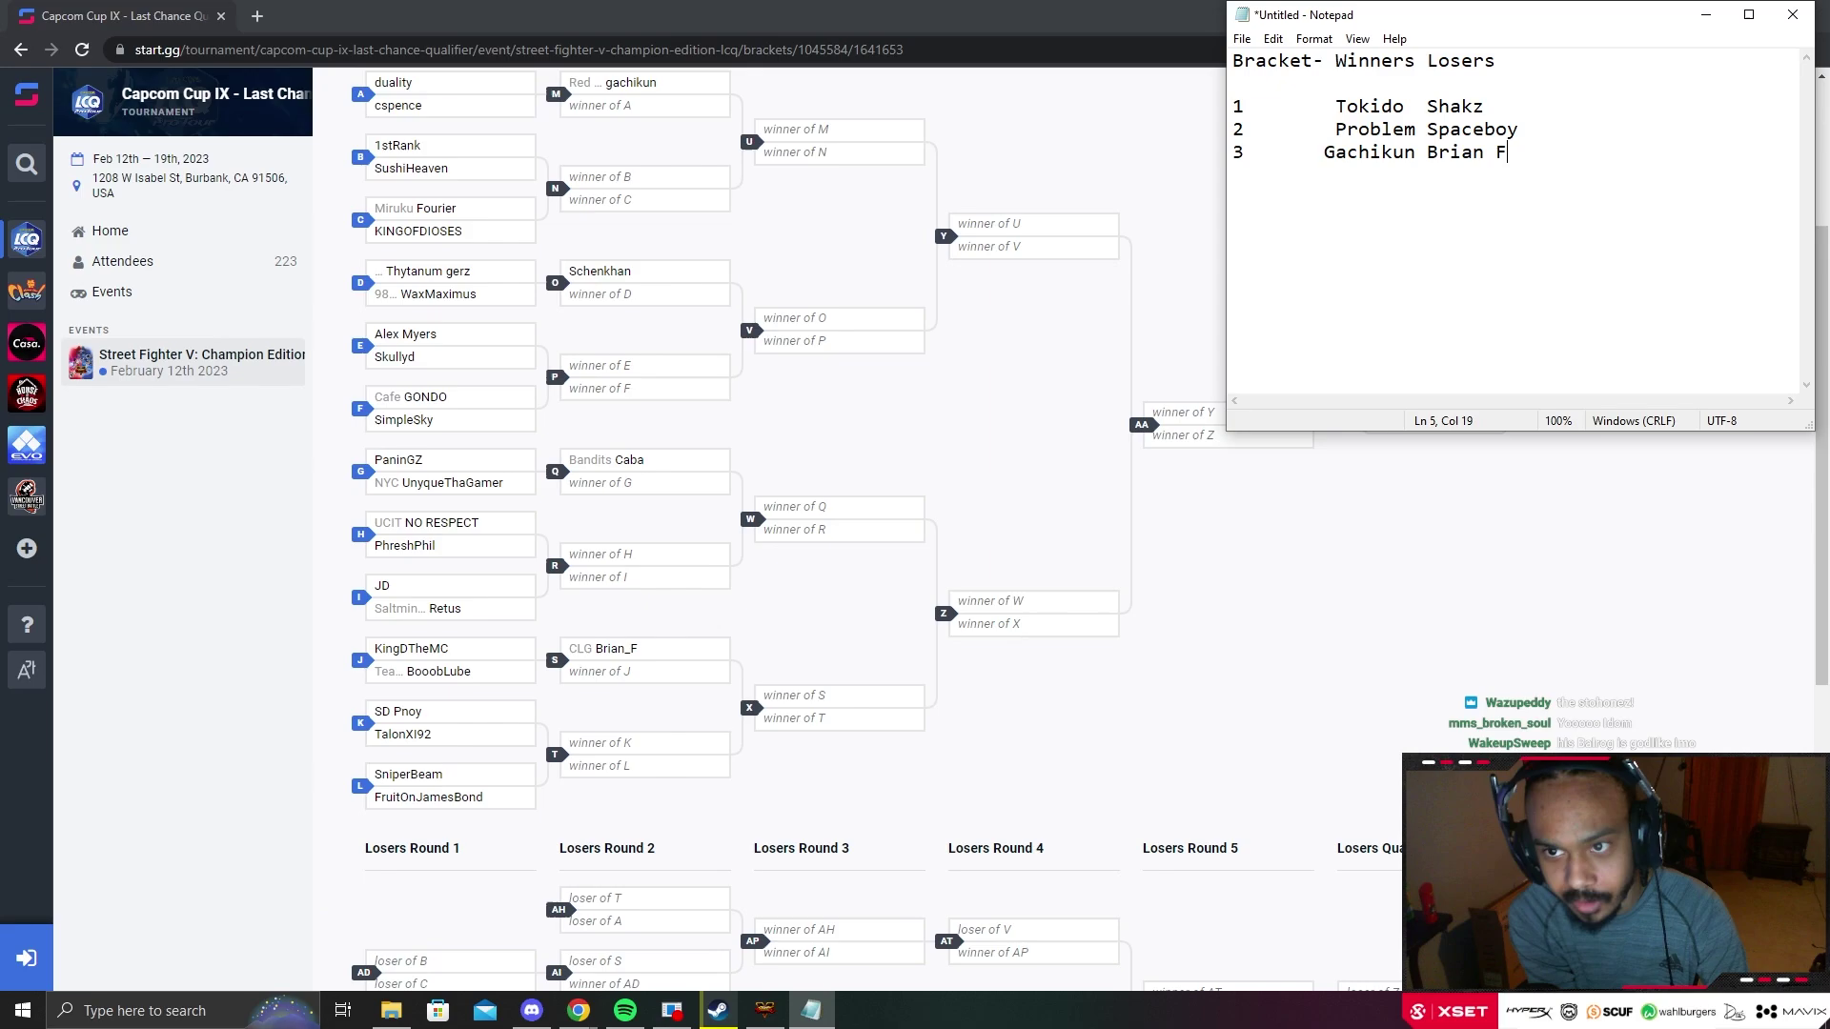
key(Return)
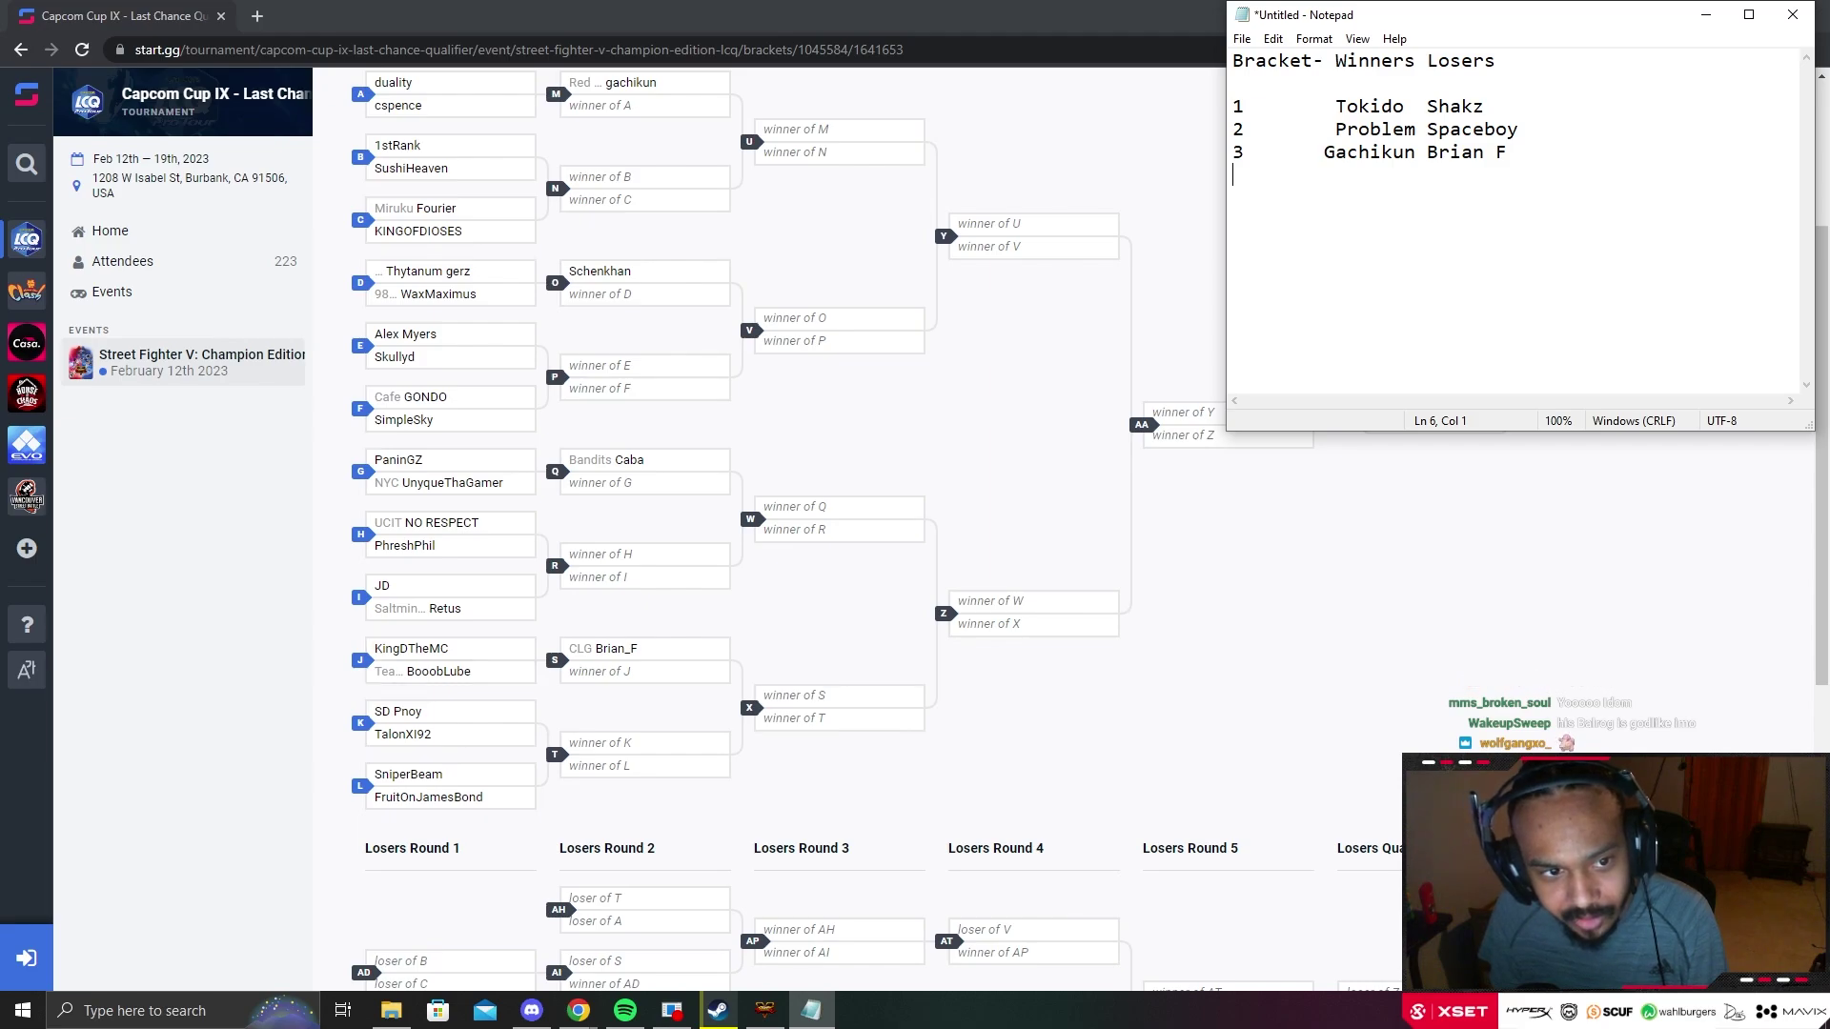
key(alt+Tab)
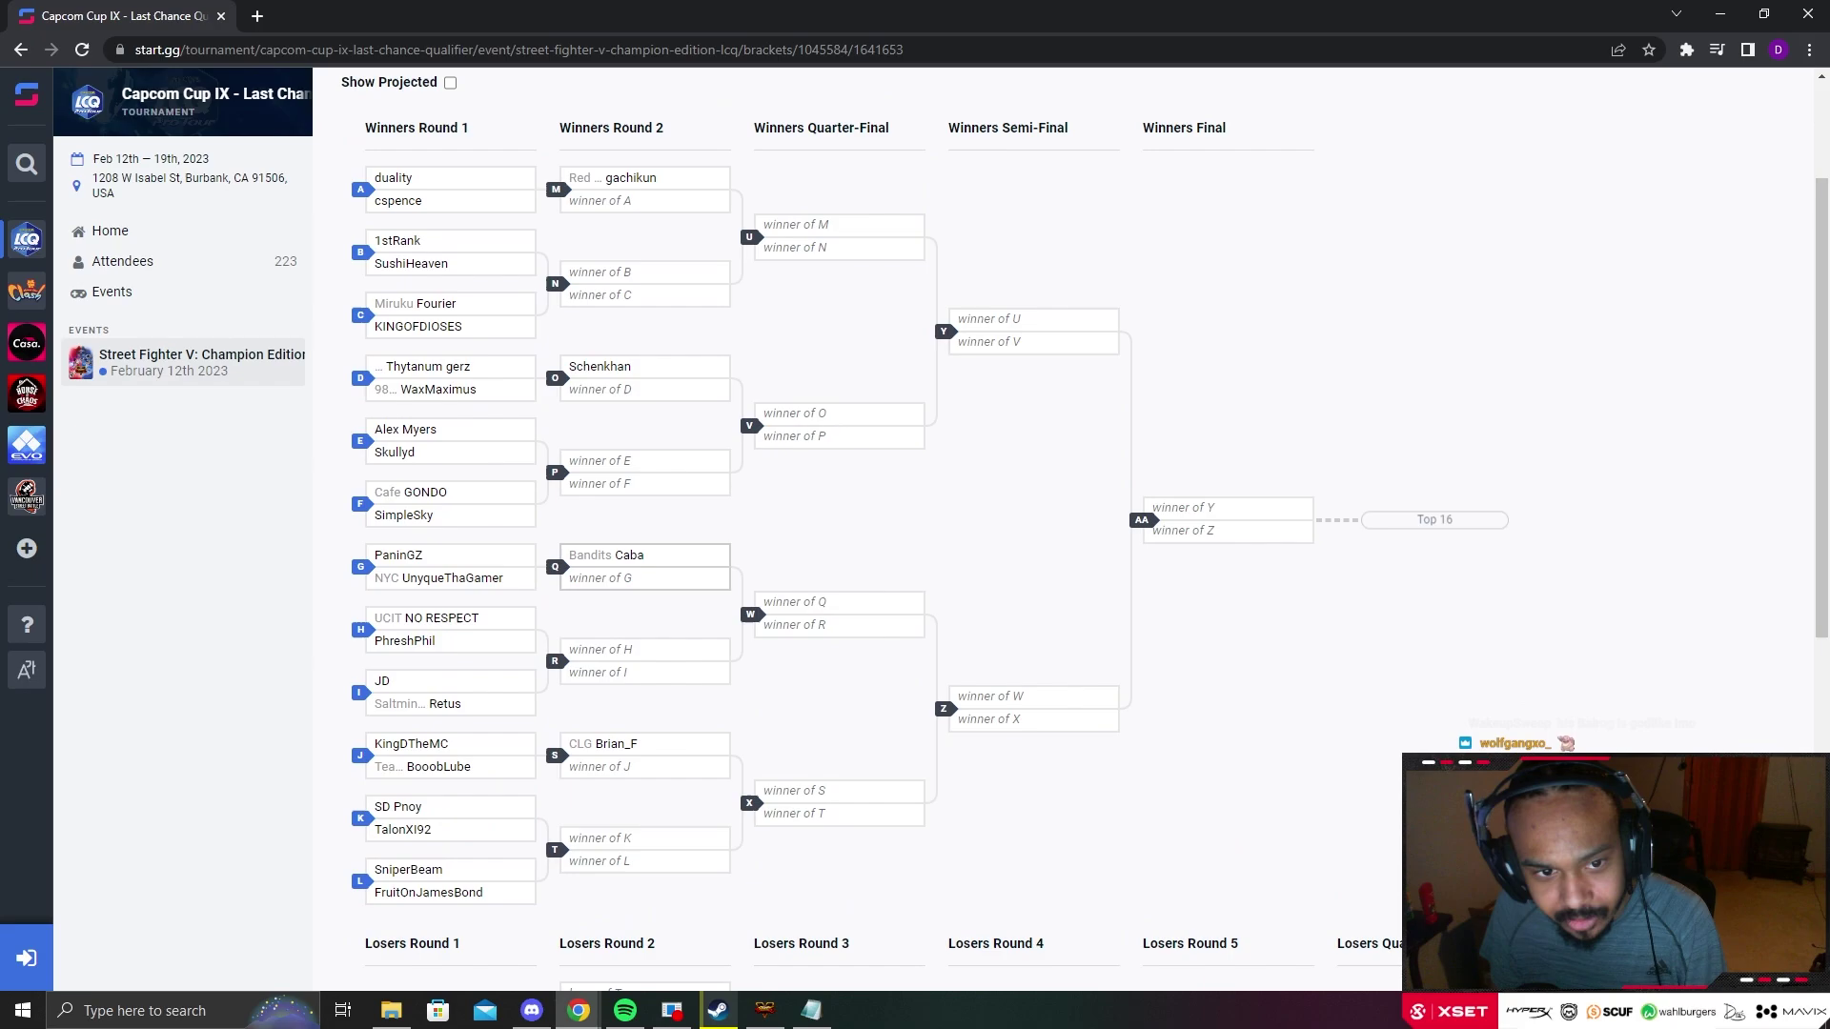
key(alt+Tab)
Step: Open the Pool 4 bracket and look through its results
click(20, 49)
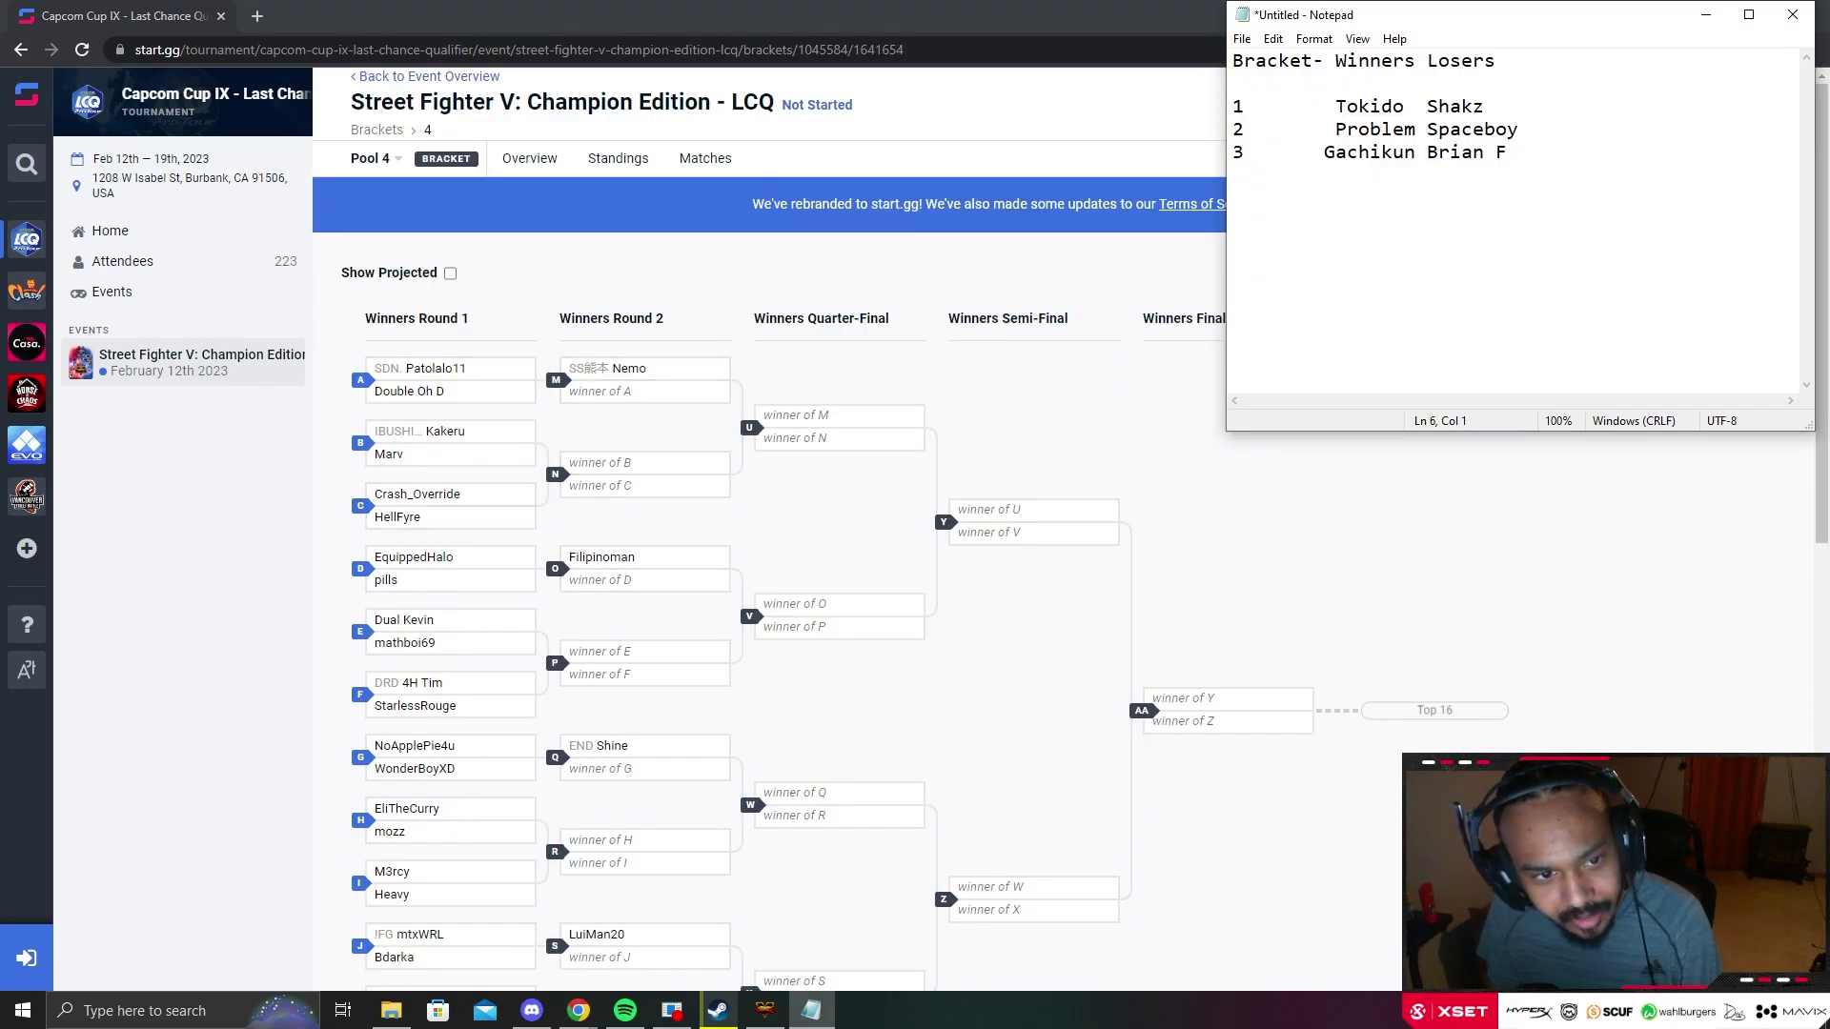
scroll(448, 443, down, 1)
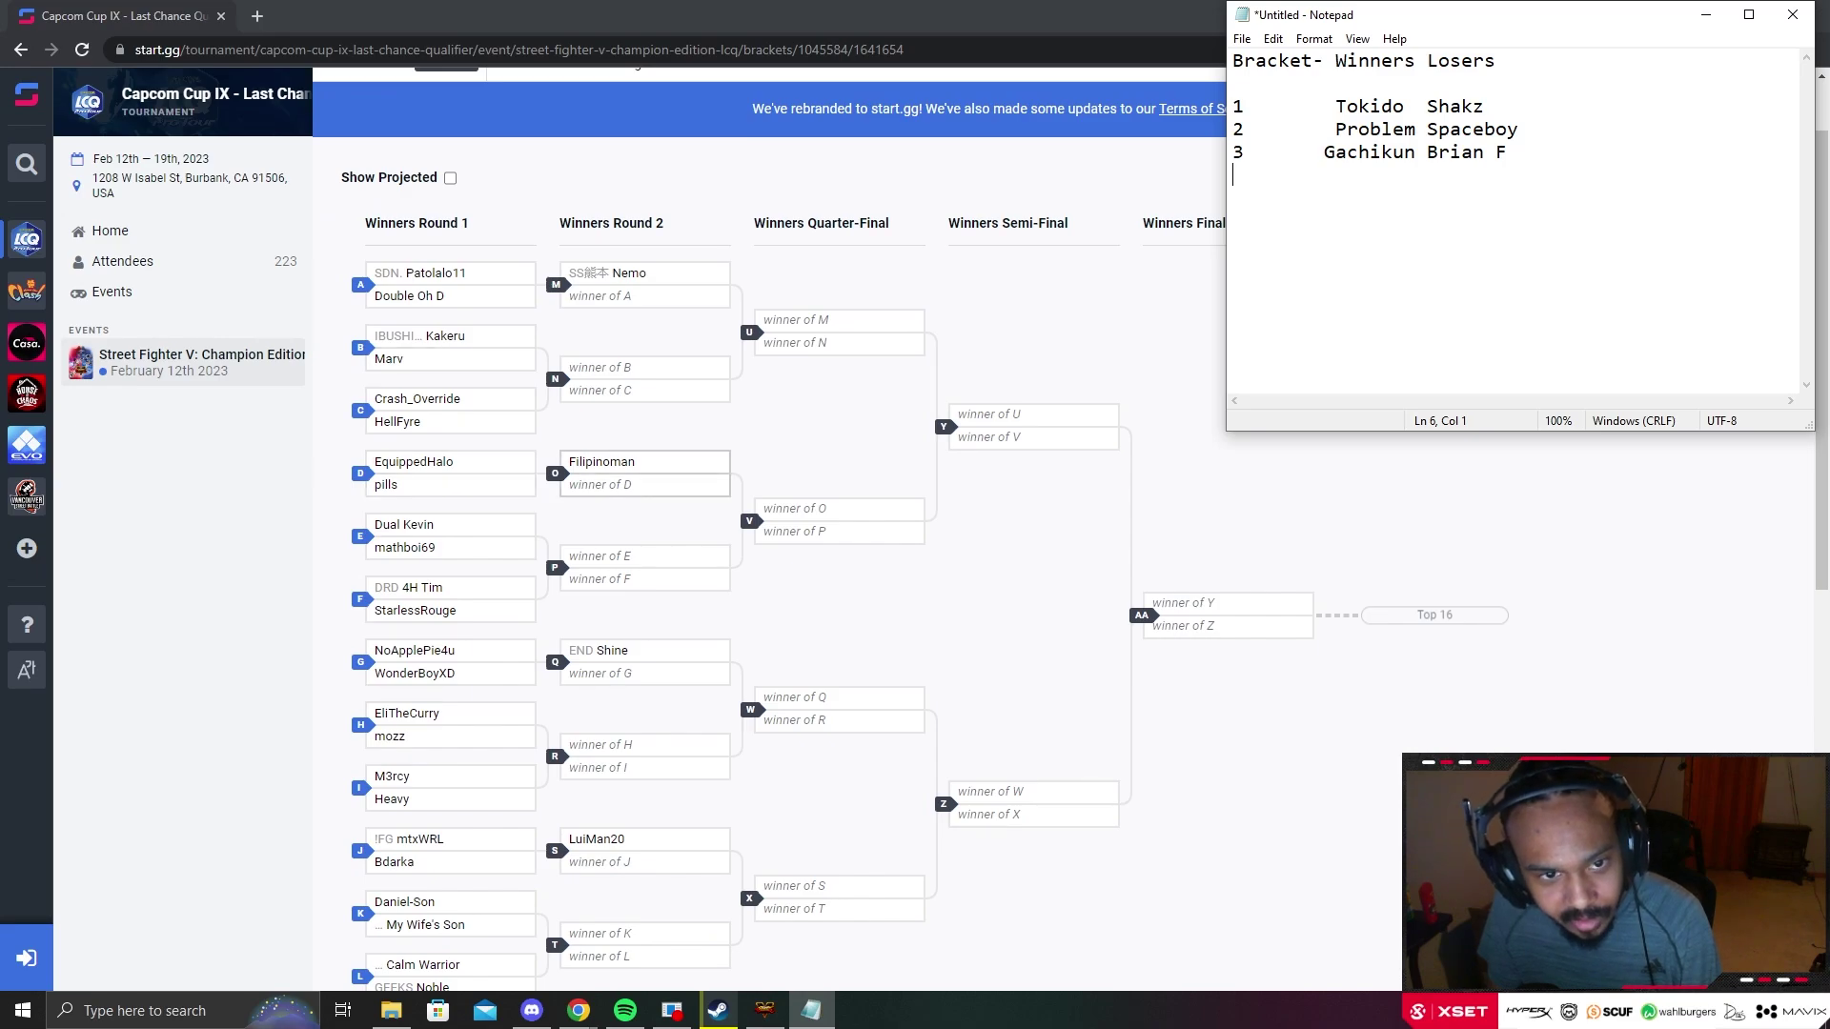
scroll(644, 472, down, 1)
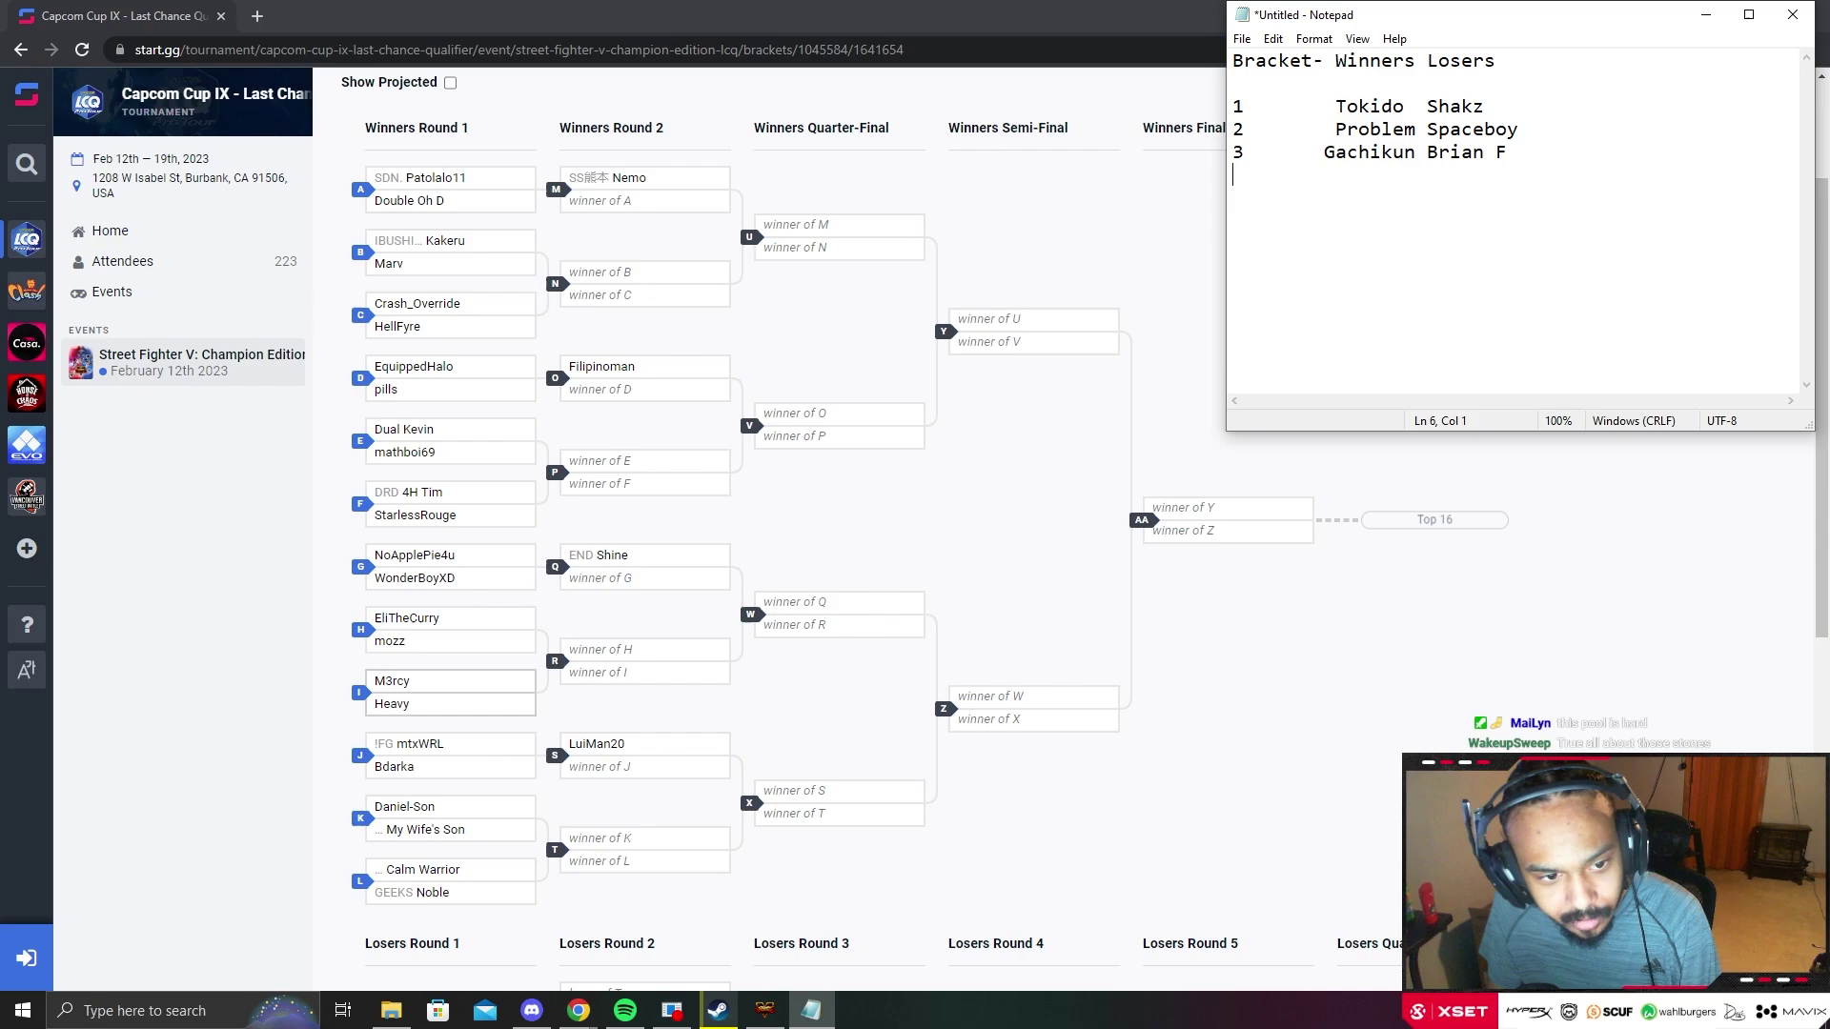
scroll(448, 692, down, 1)
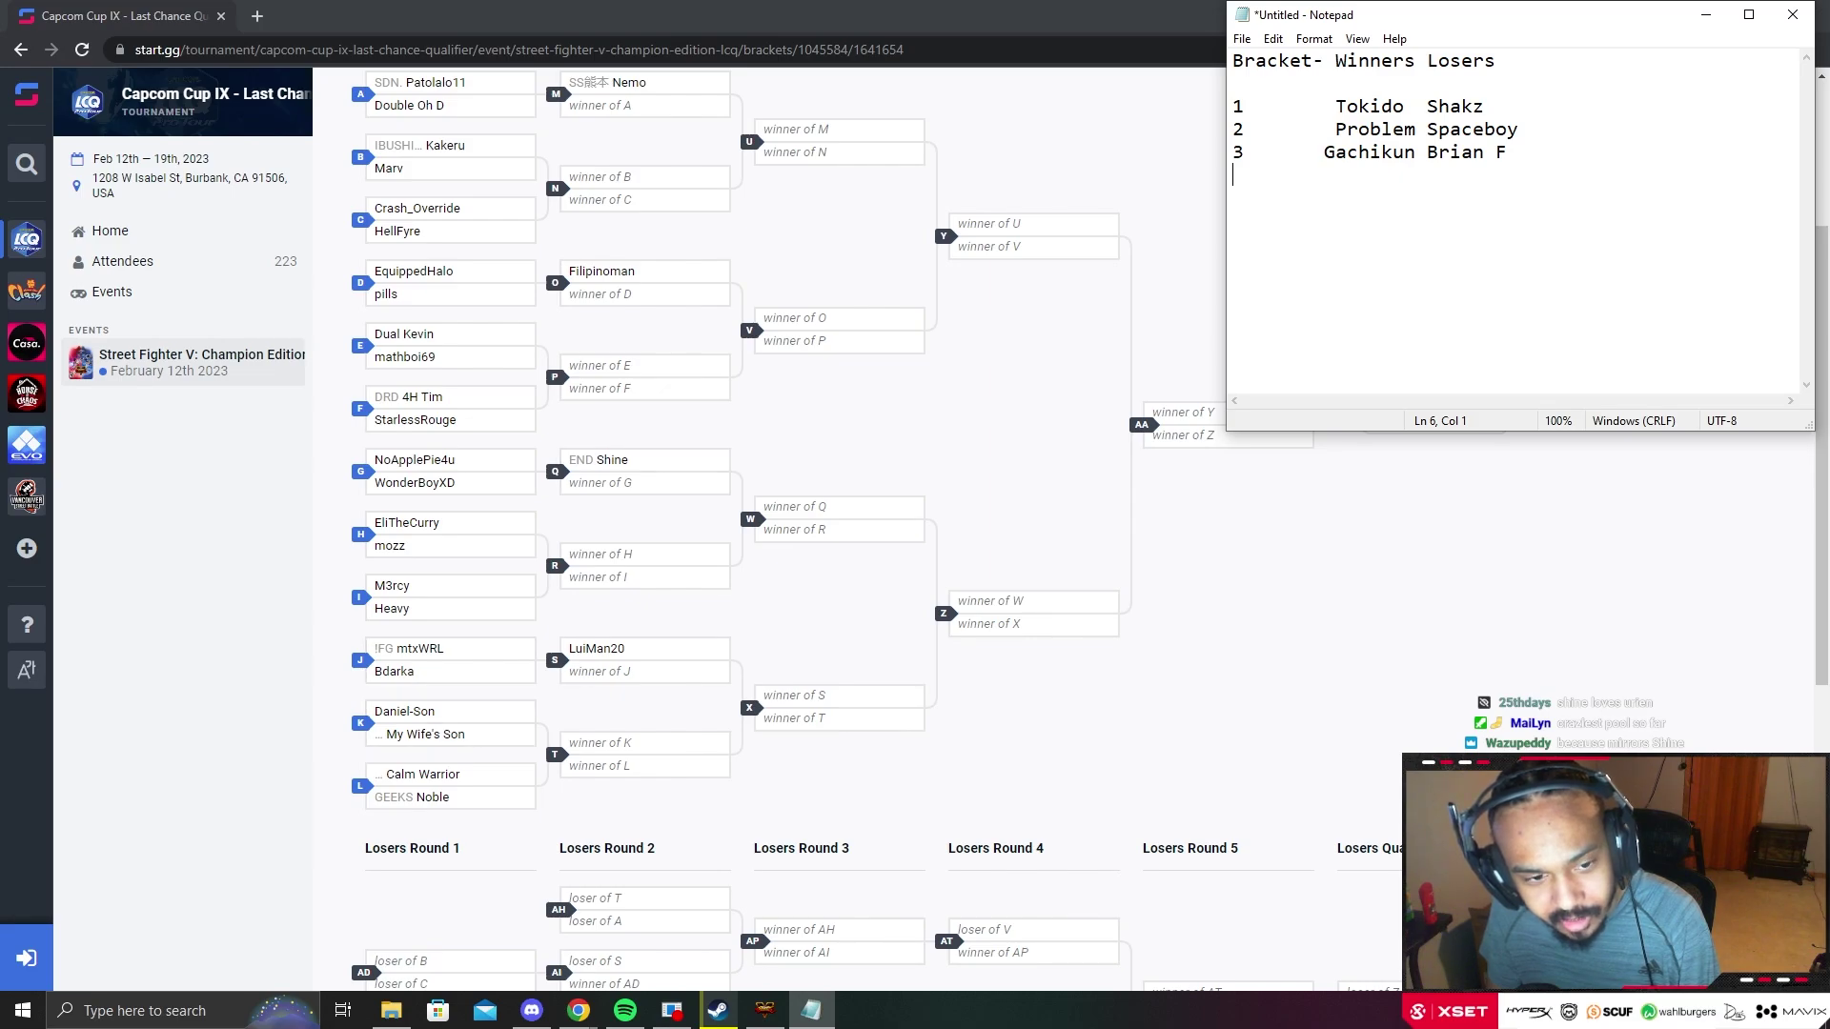
scroll(643, 662, up, 2)
scroll(645, 753, up, 1)
scroll(644, 753, down, 2)
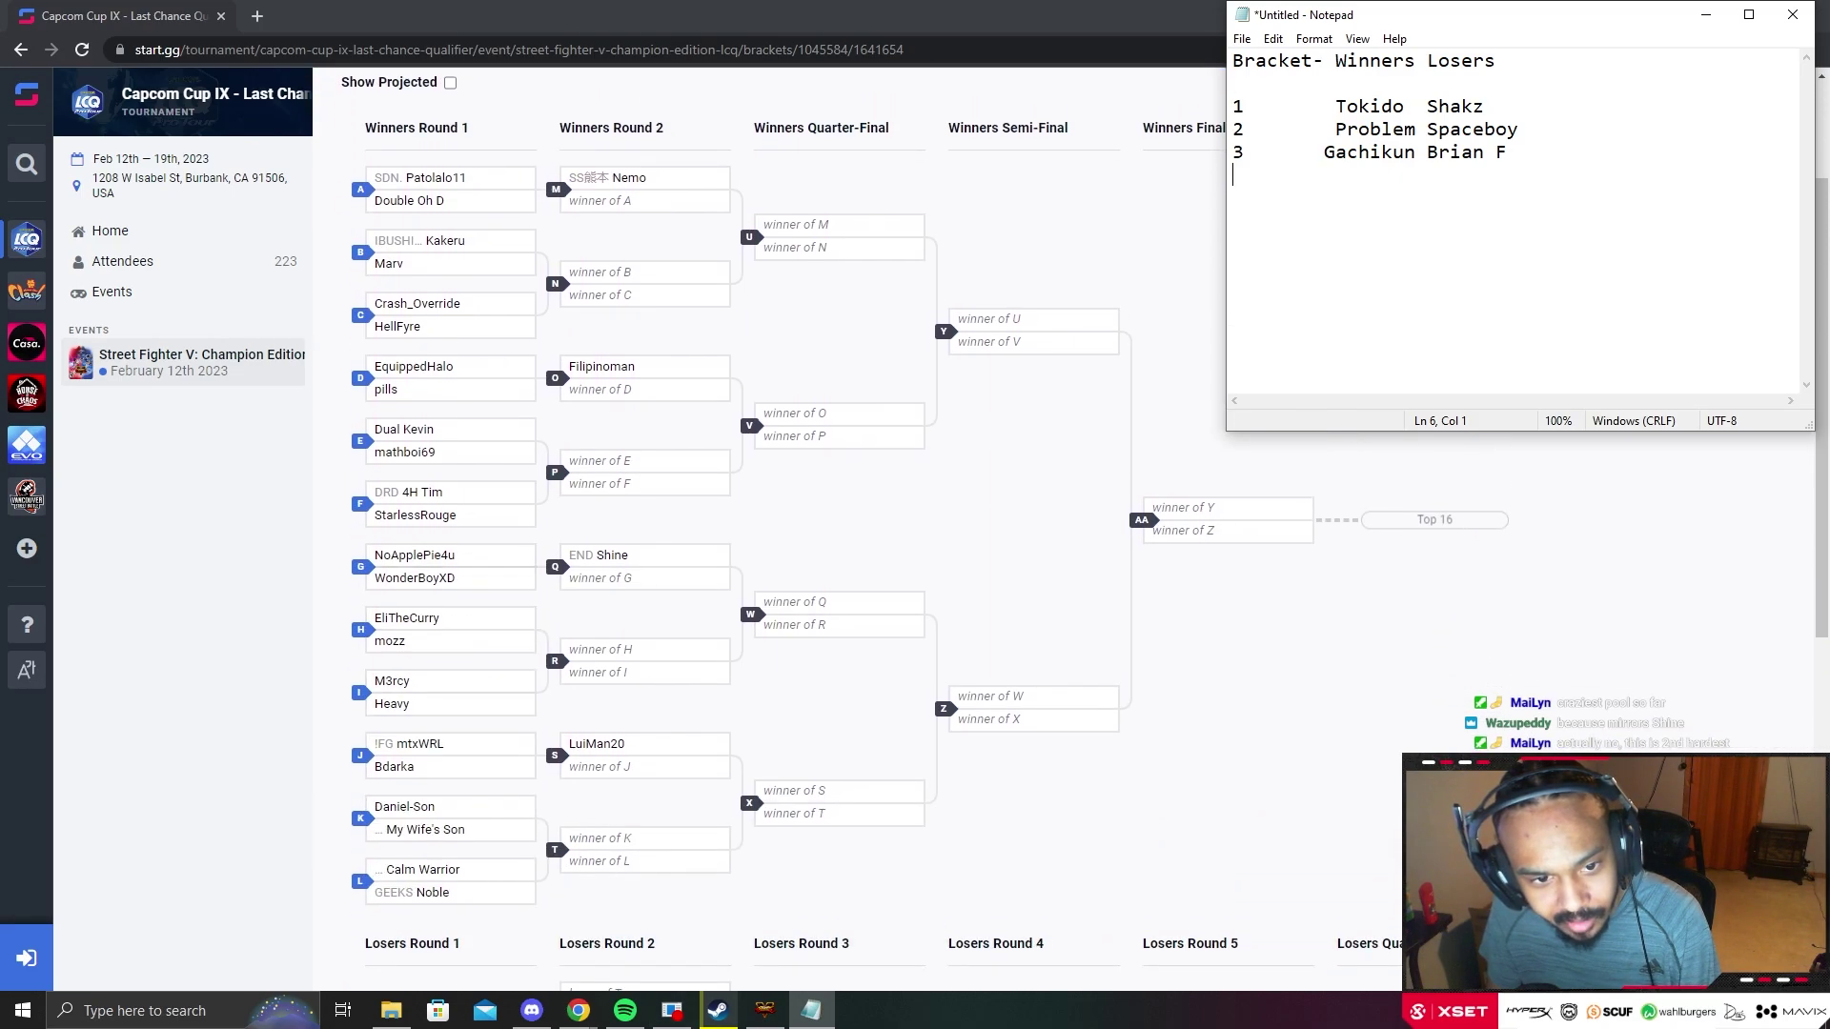
scroll(644, 753, up, 2)
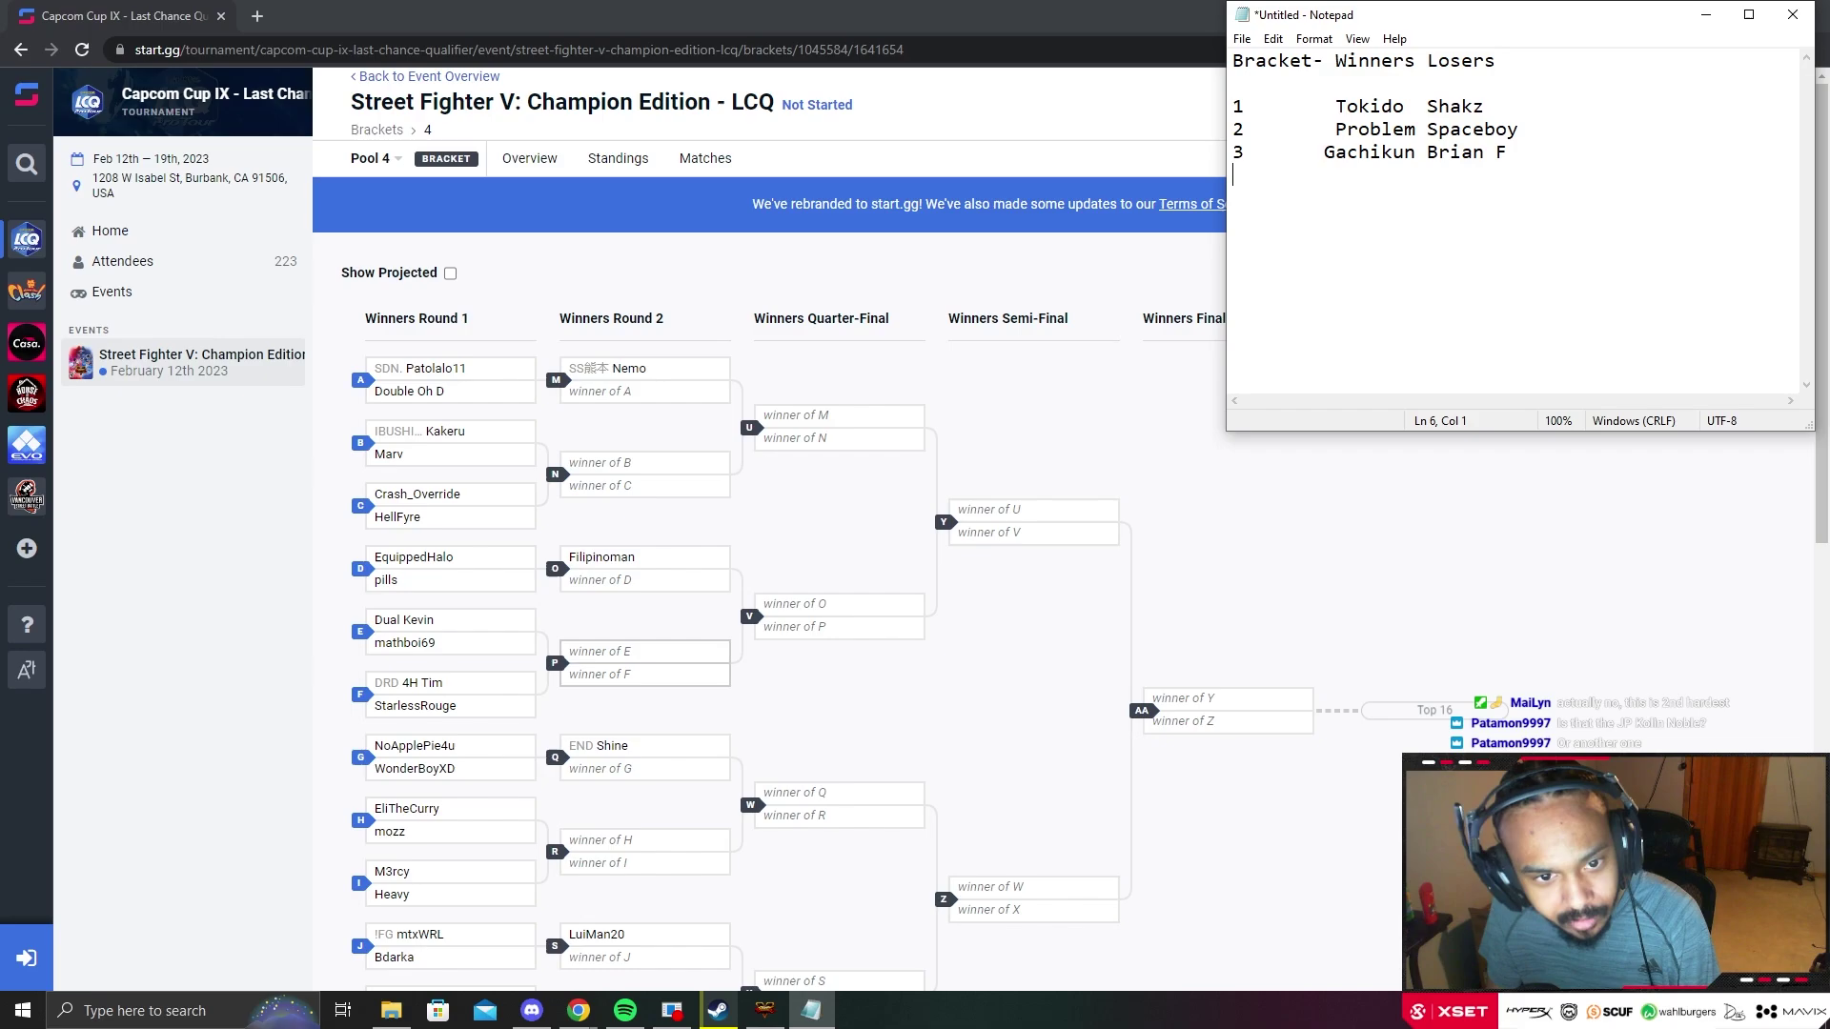
scroll(768, 533, down, 1)
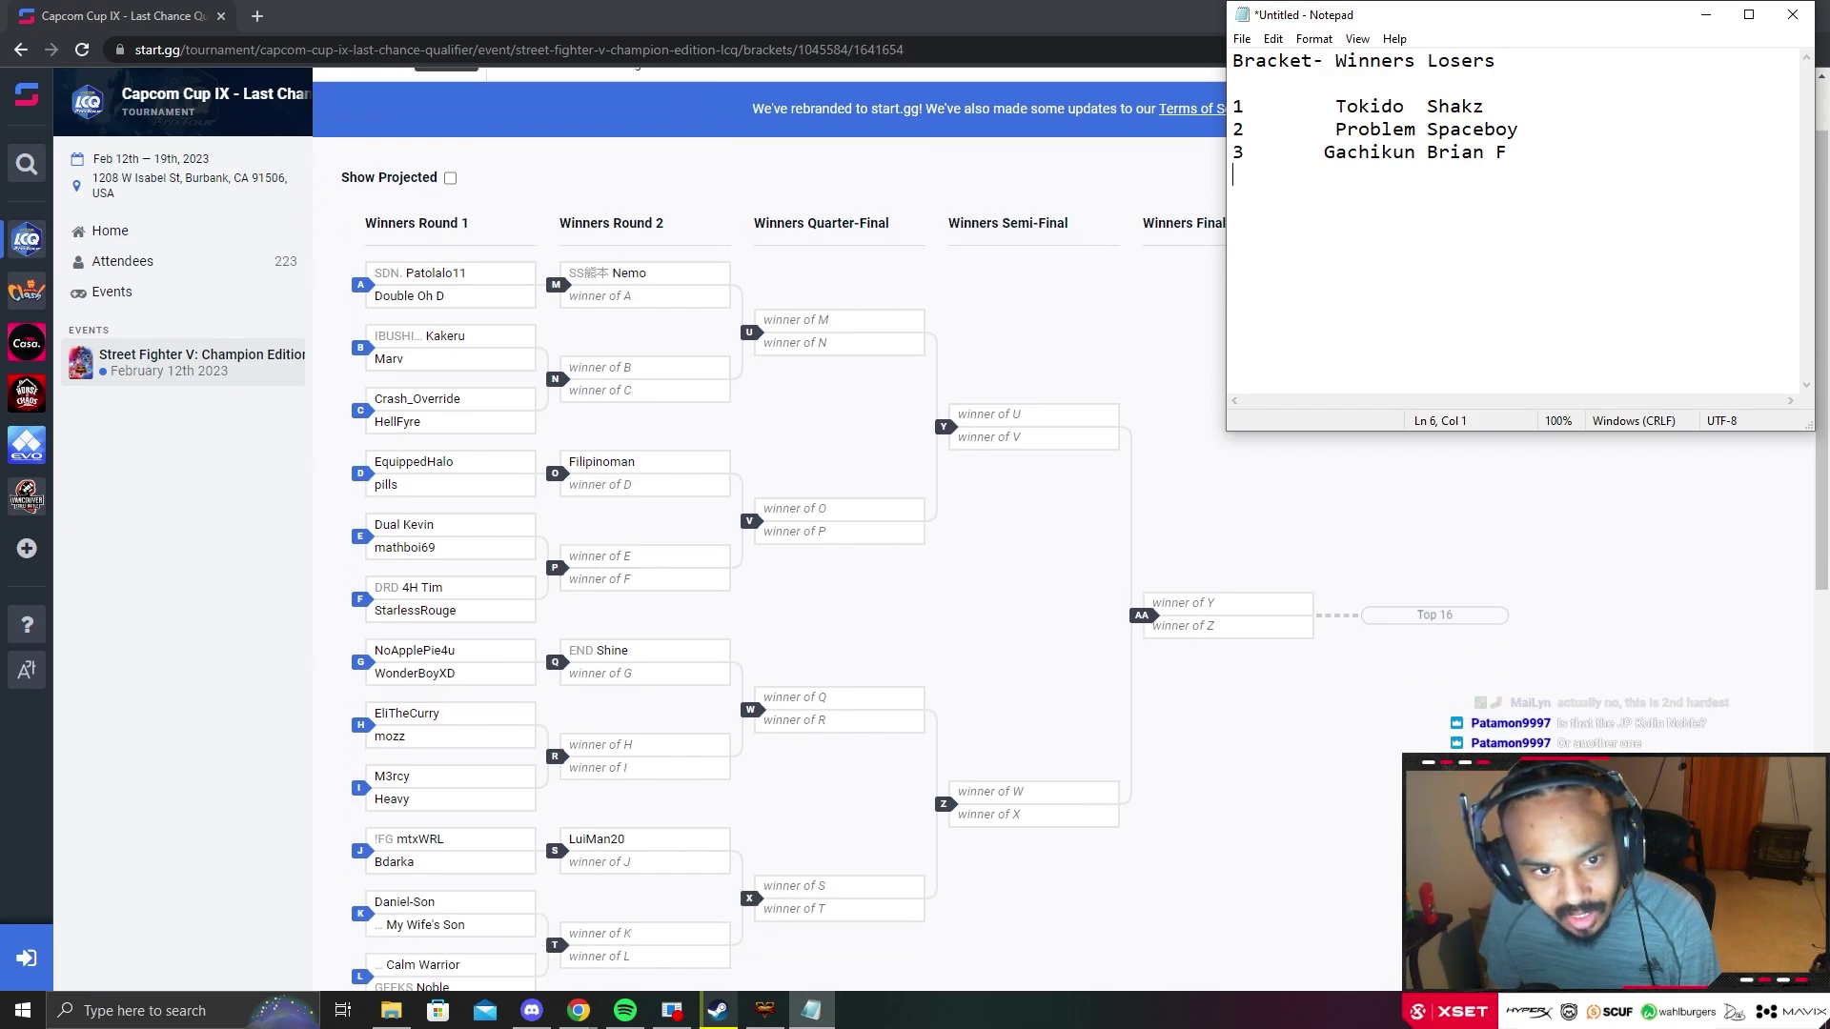
Step: Add row 4 'Shine Dual Kevin', number row 5, and return to the pool list
text(4)
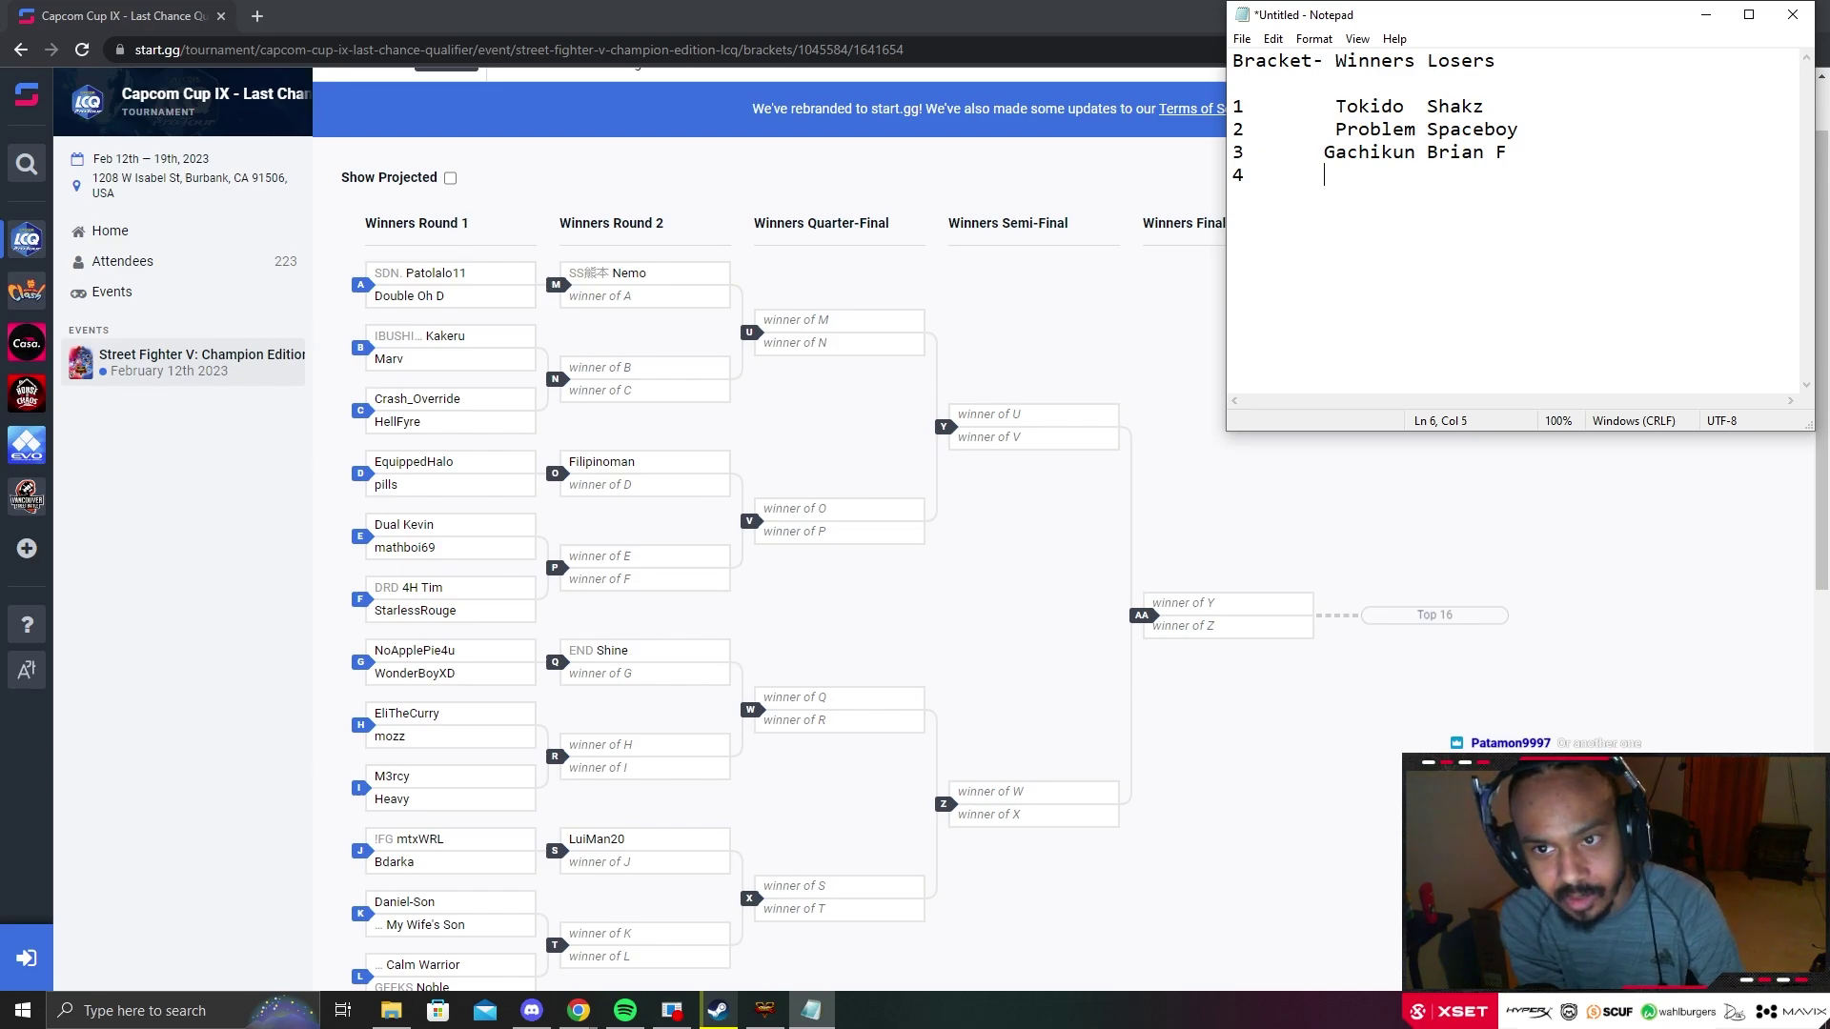
key(Tab)
text(Shine    )
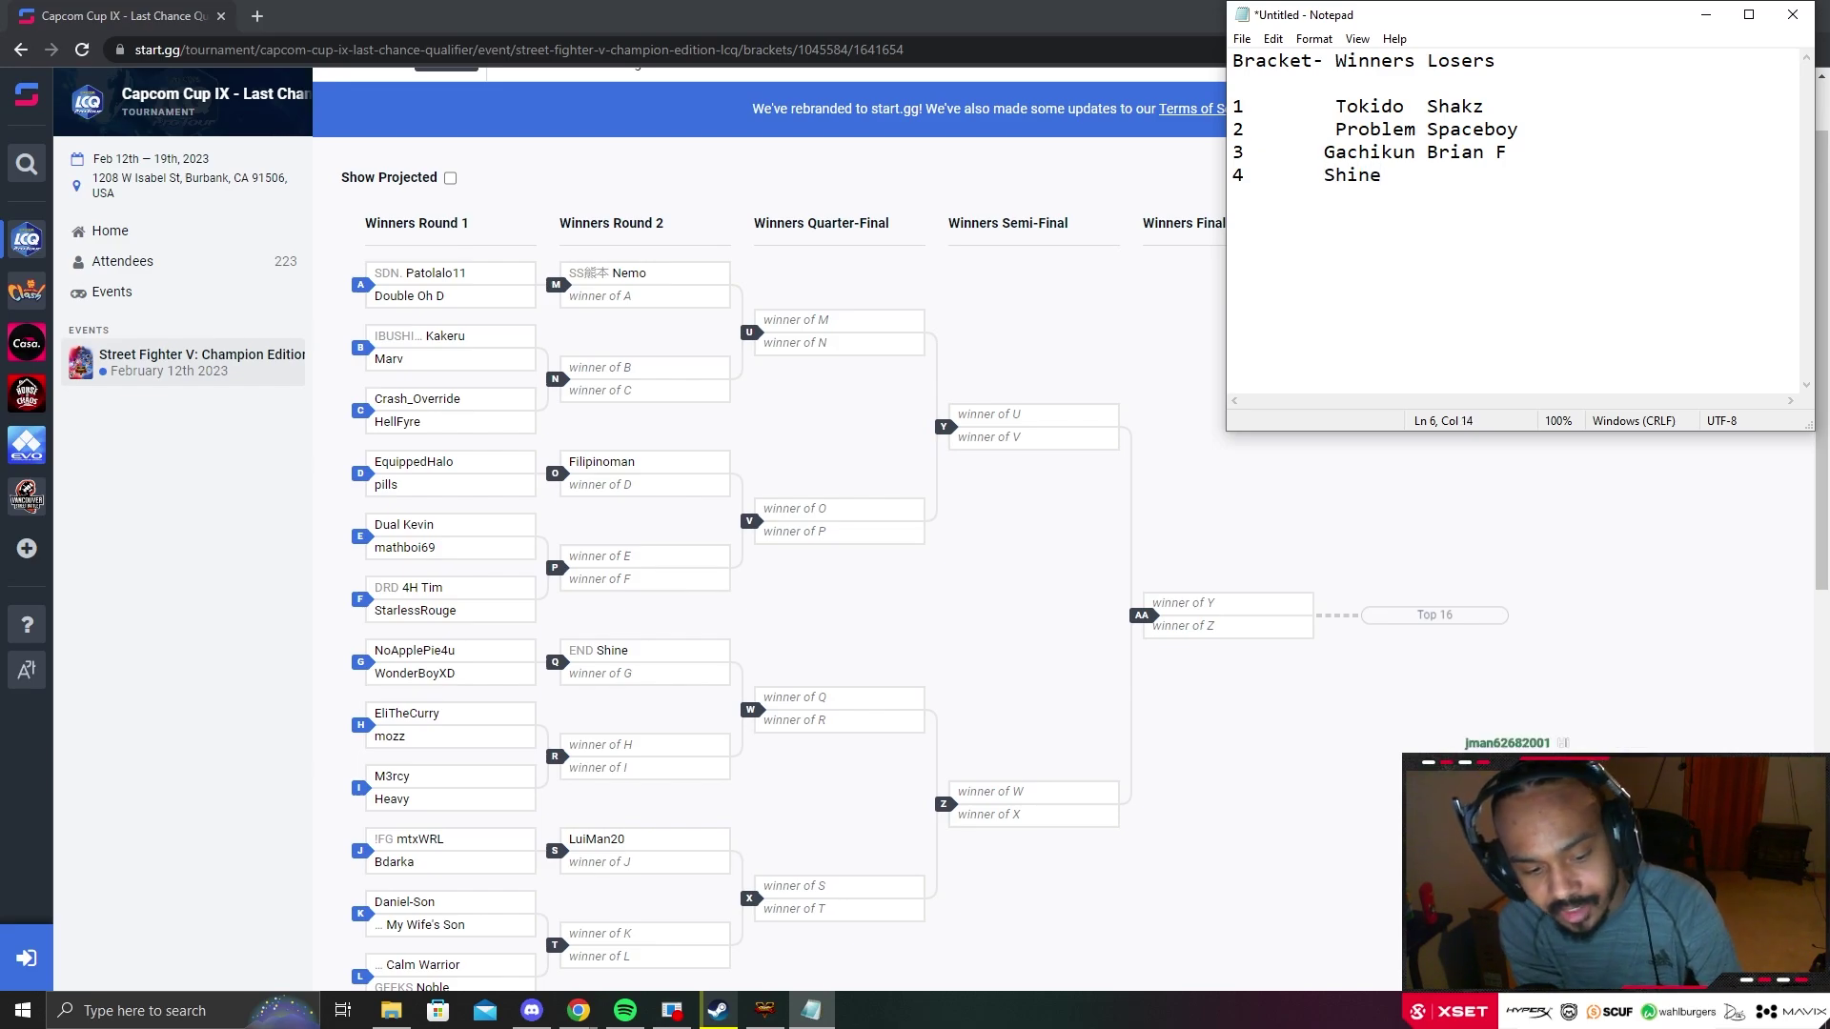
text(Dual Kevin)
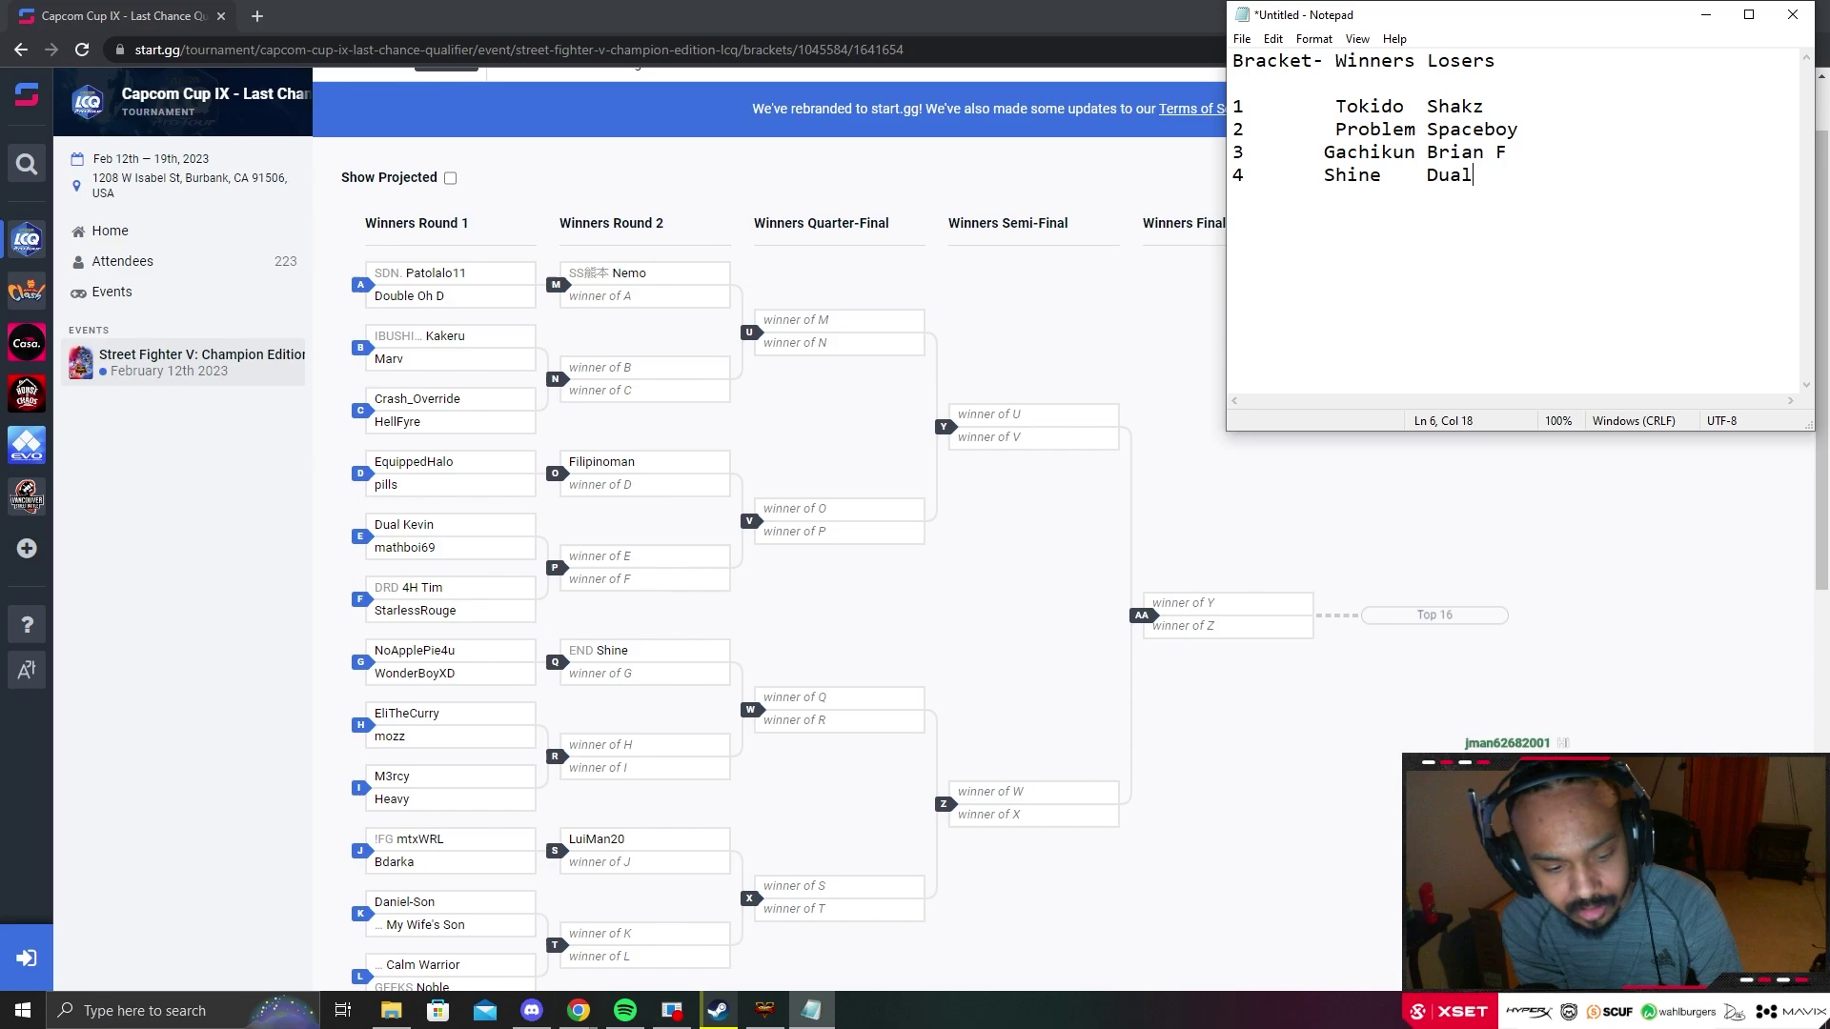
scroll(763, 534, down, 1)
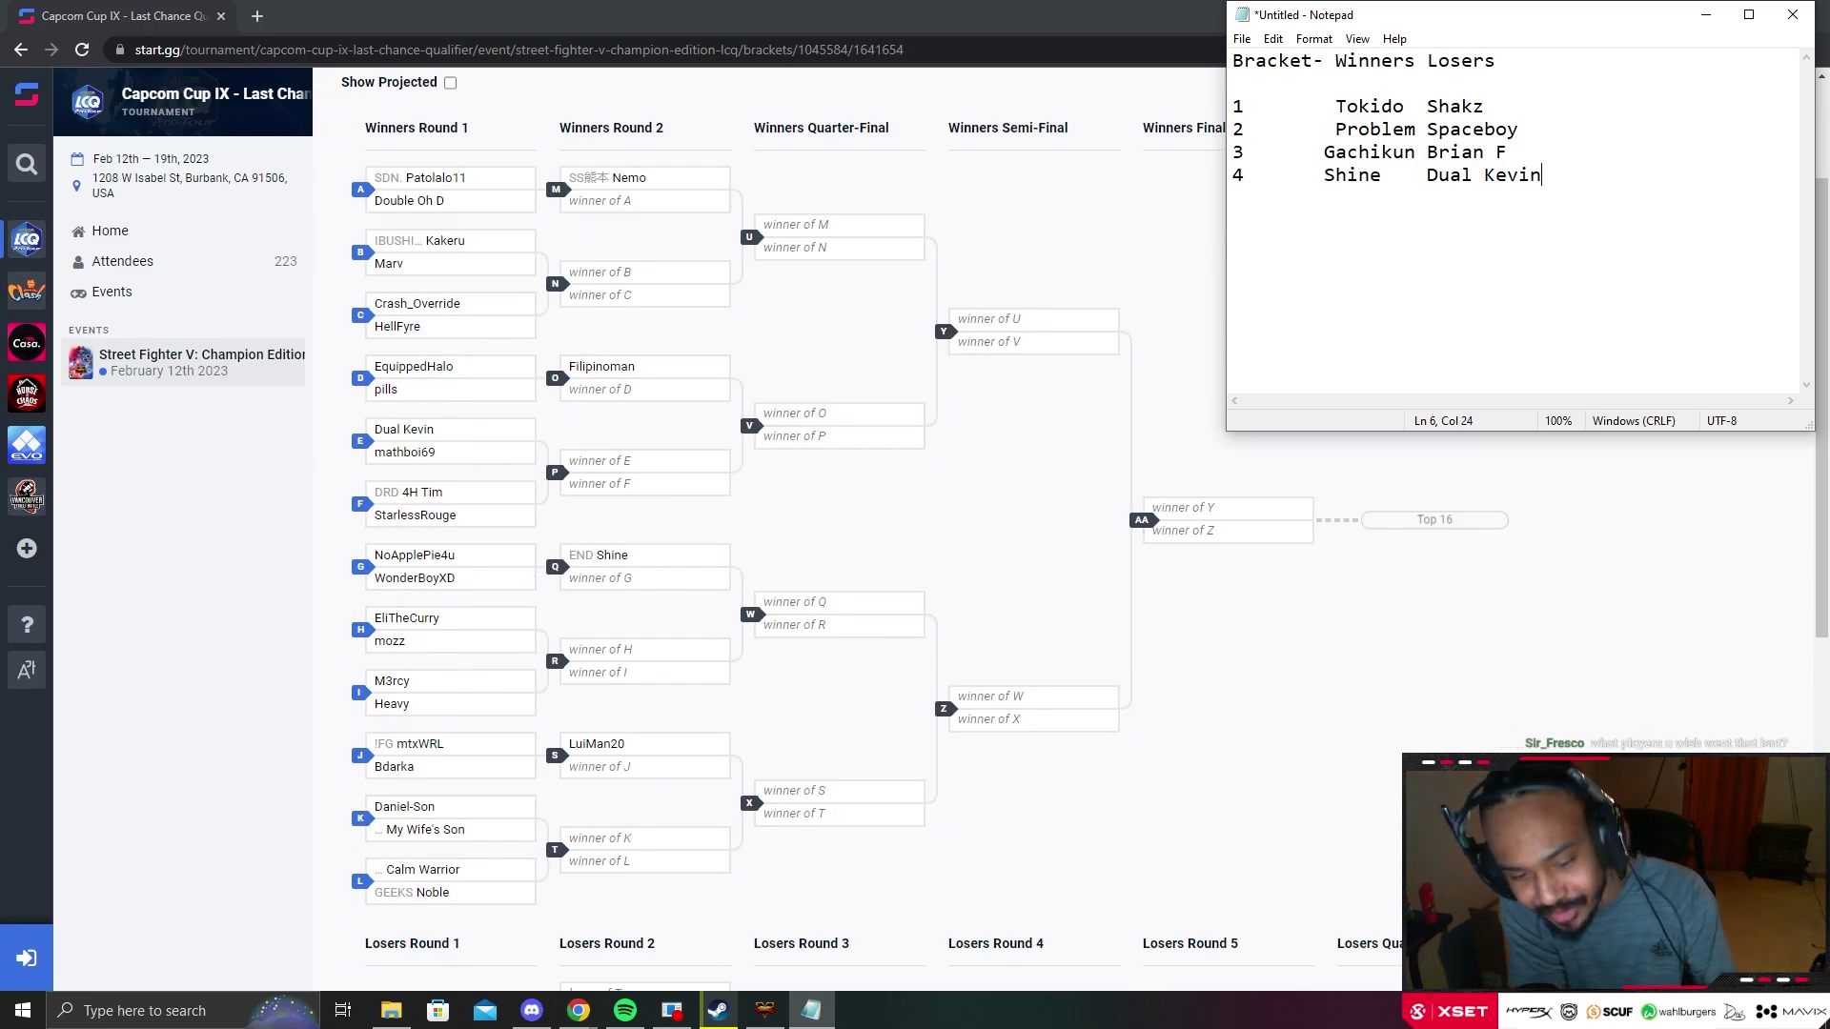
key(Return)
text(5)
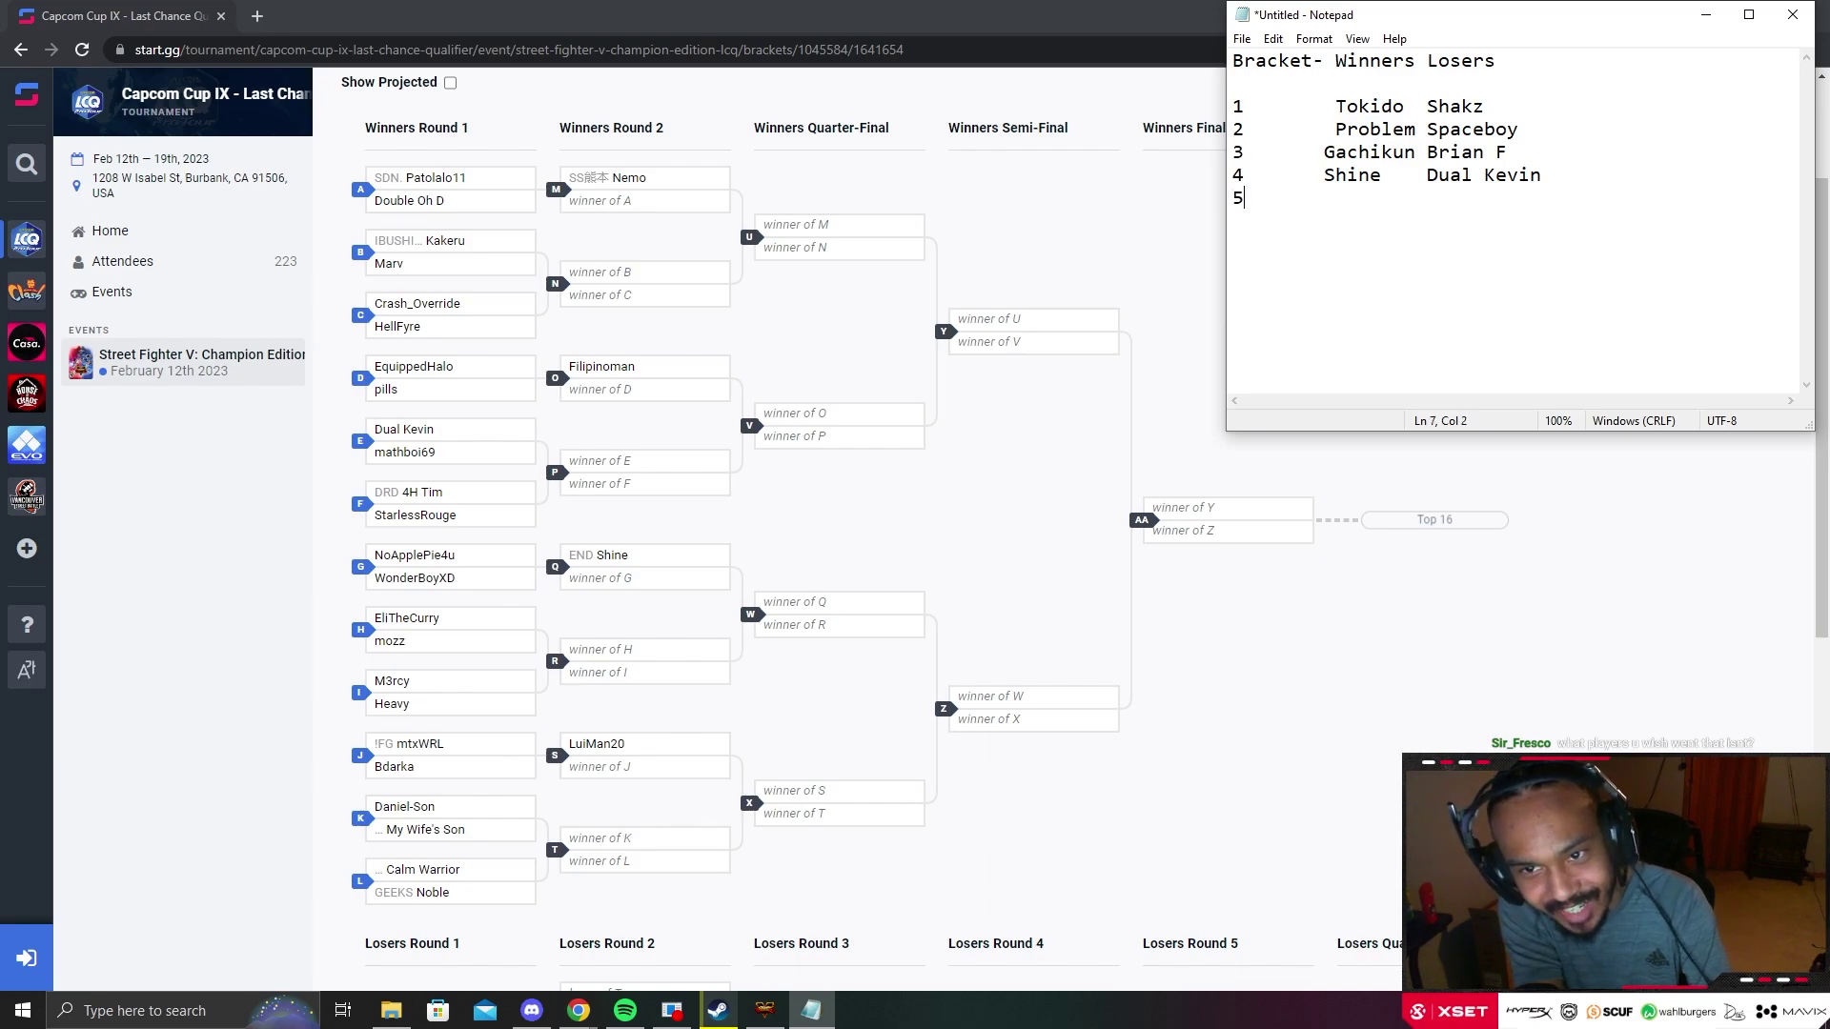
key(alt+Tab)
key(alt+Left)
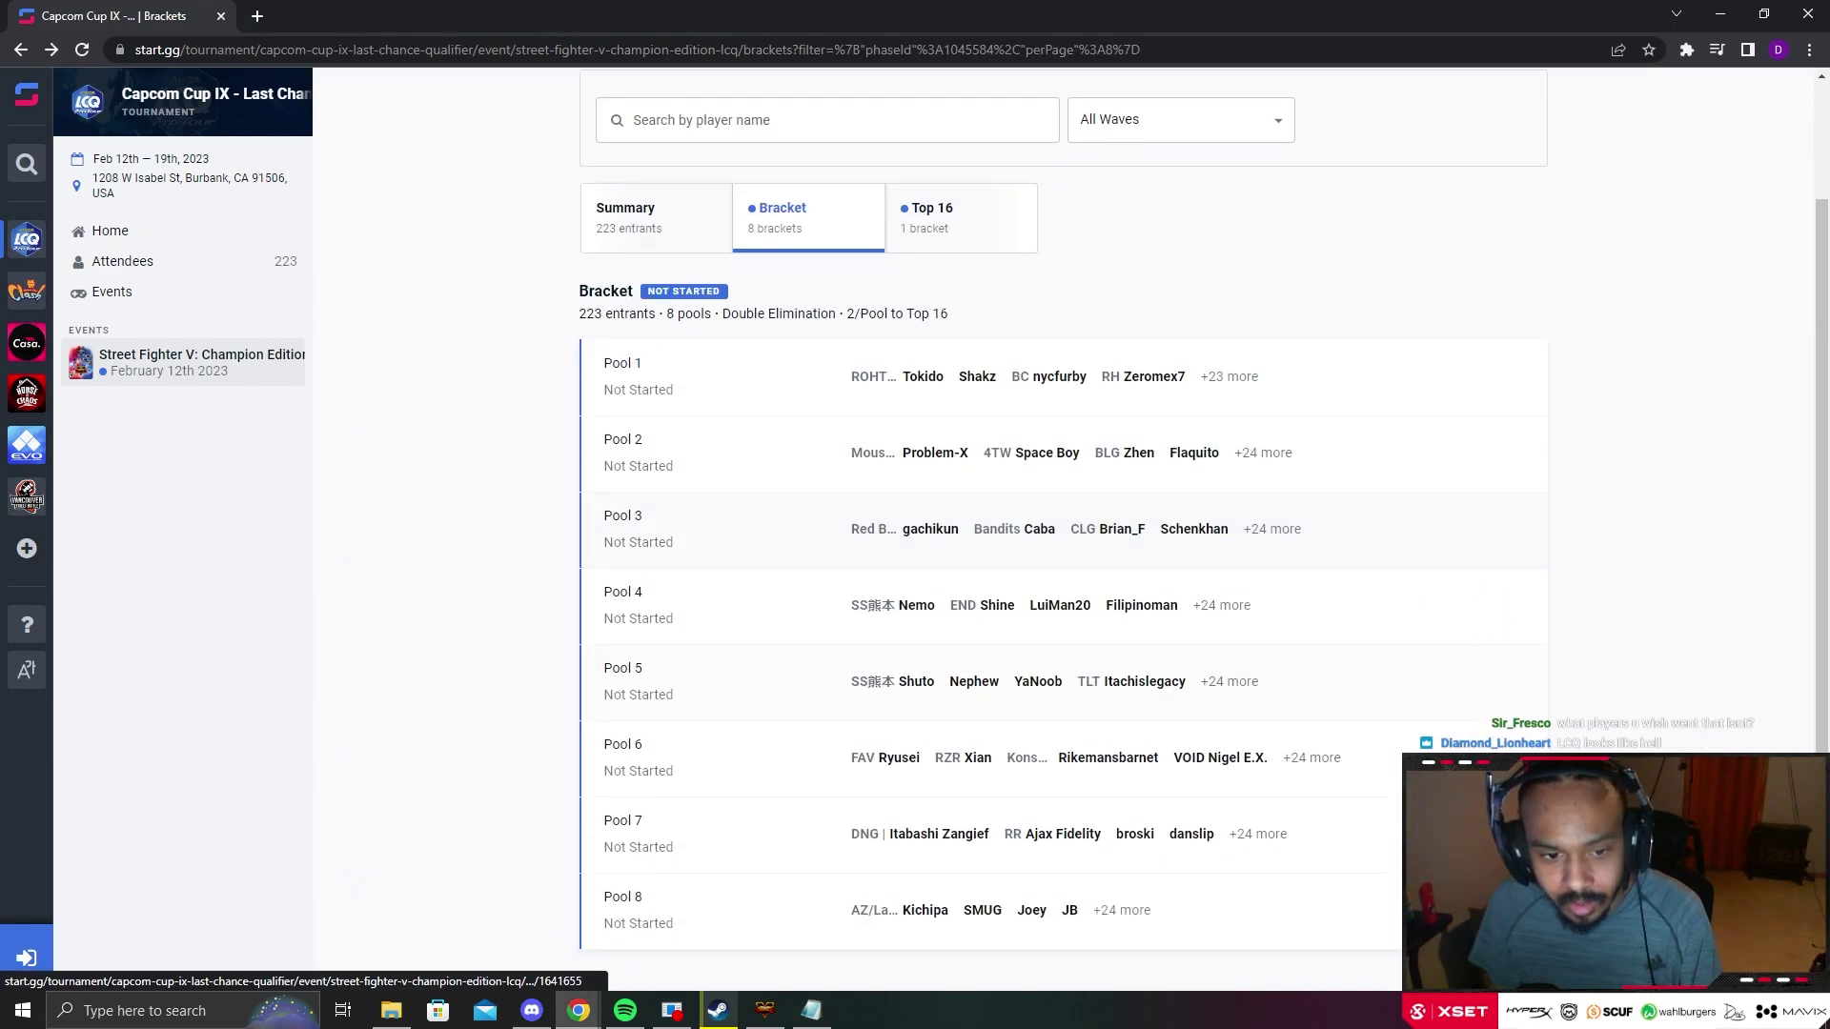
Step: Open the Pool 5 bracket and bring the notes back to the front
click(623, 668)
key(alt+Tab)
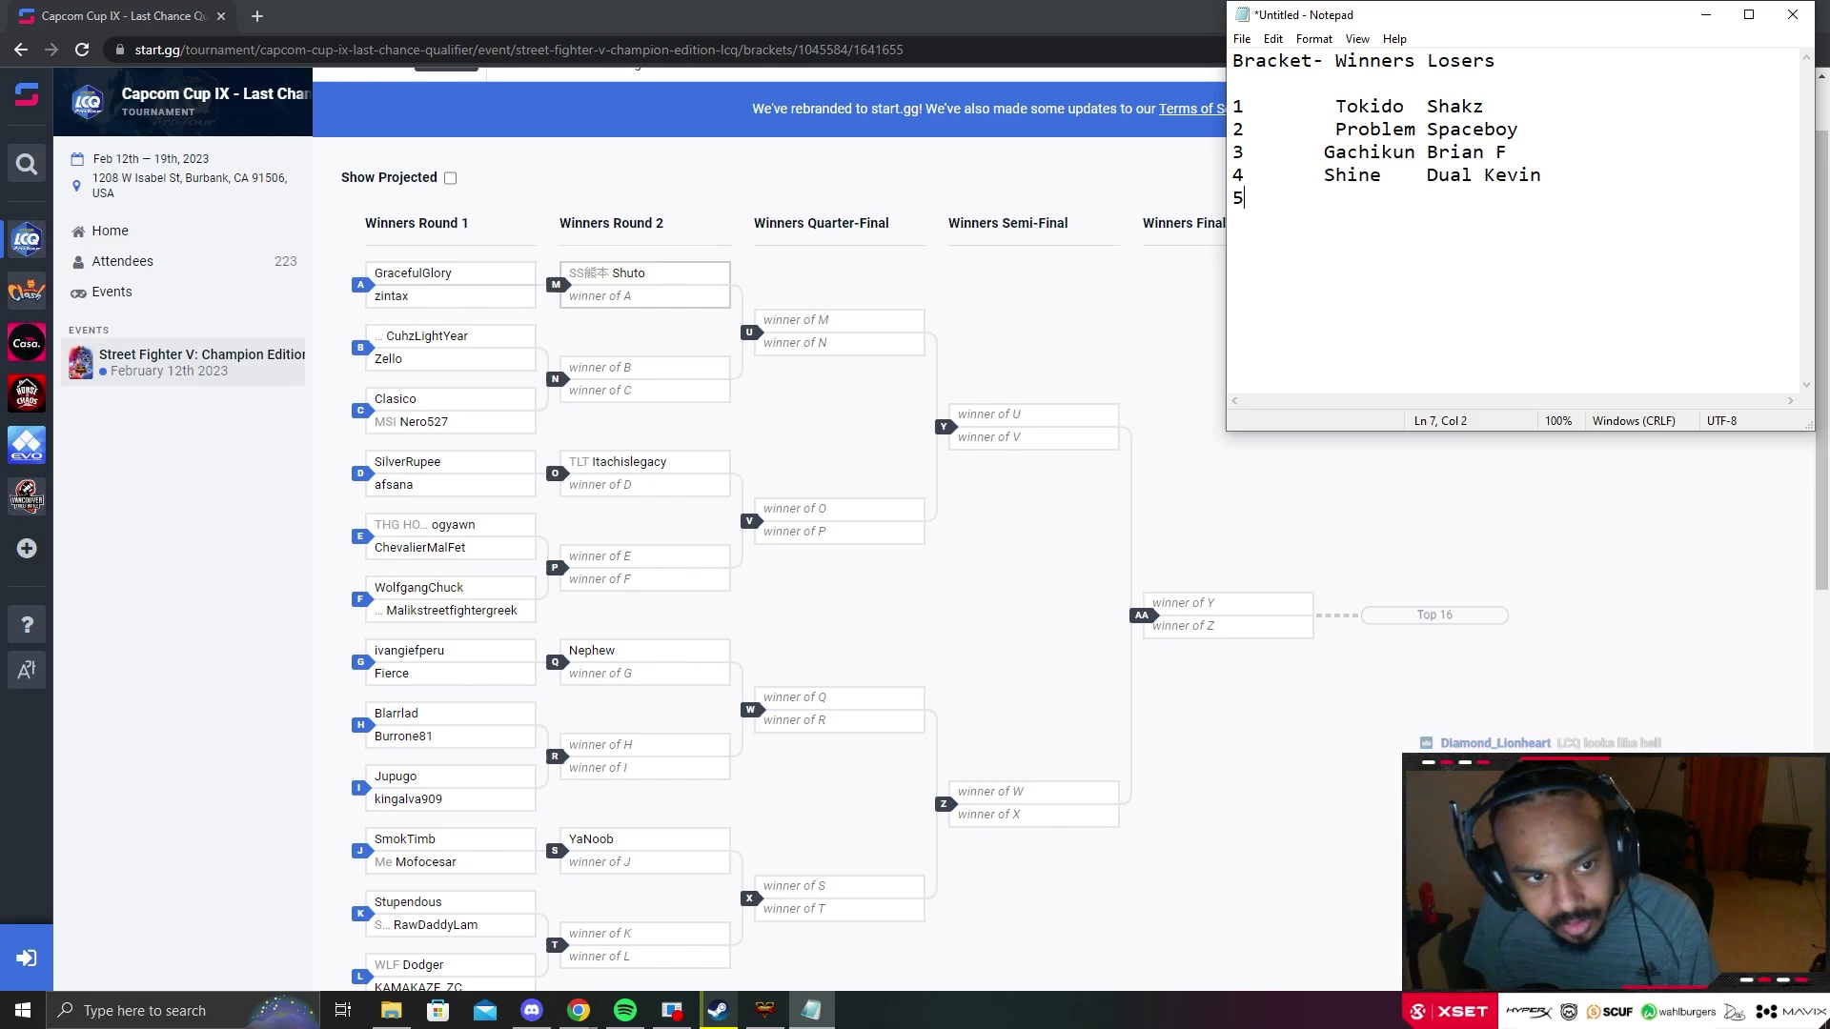
scroll(448, 439, down, 1)
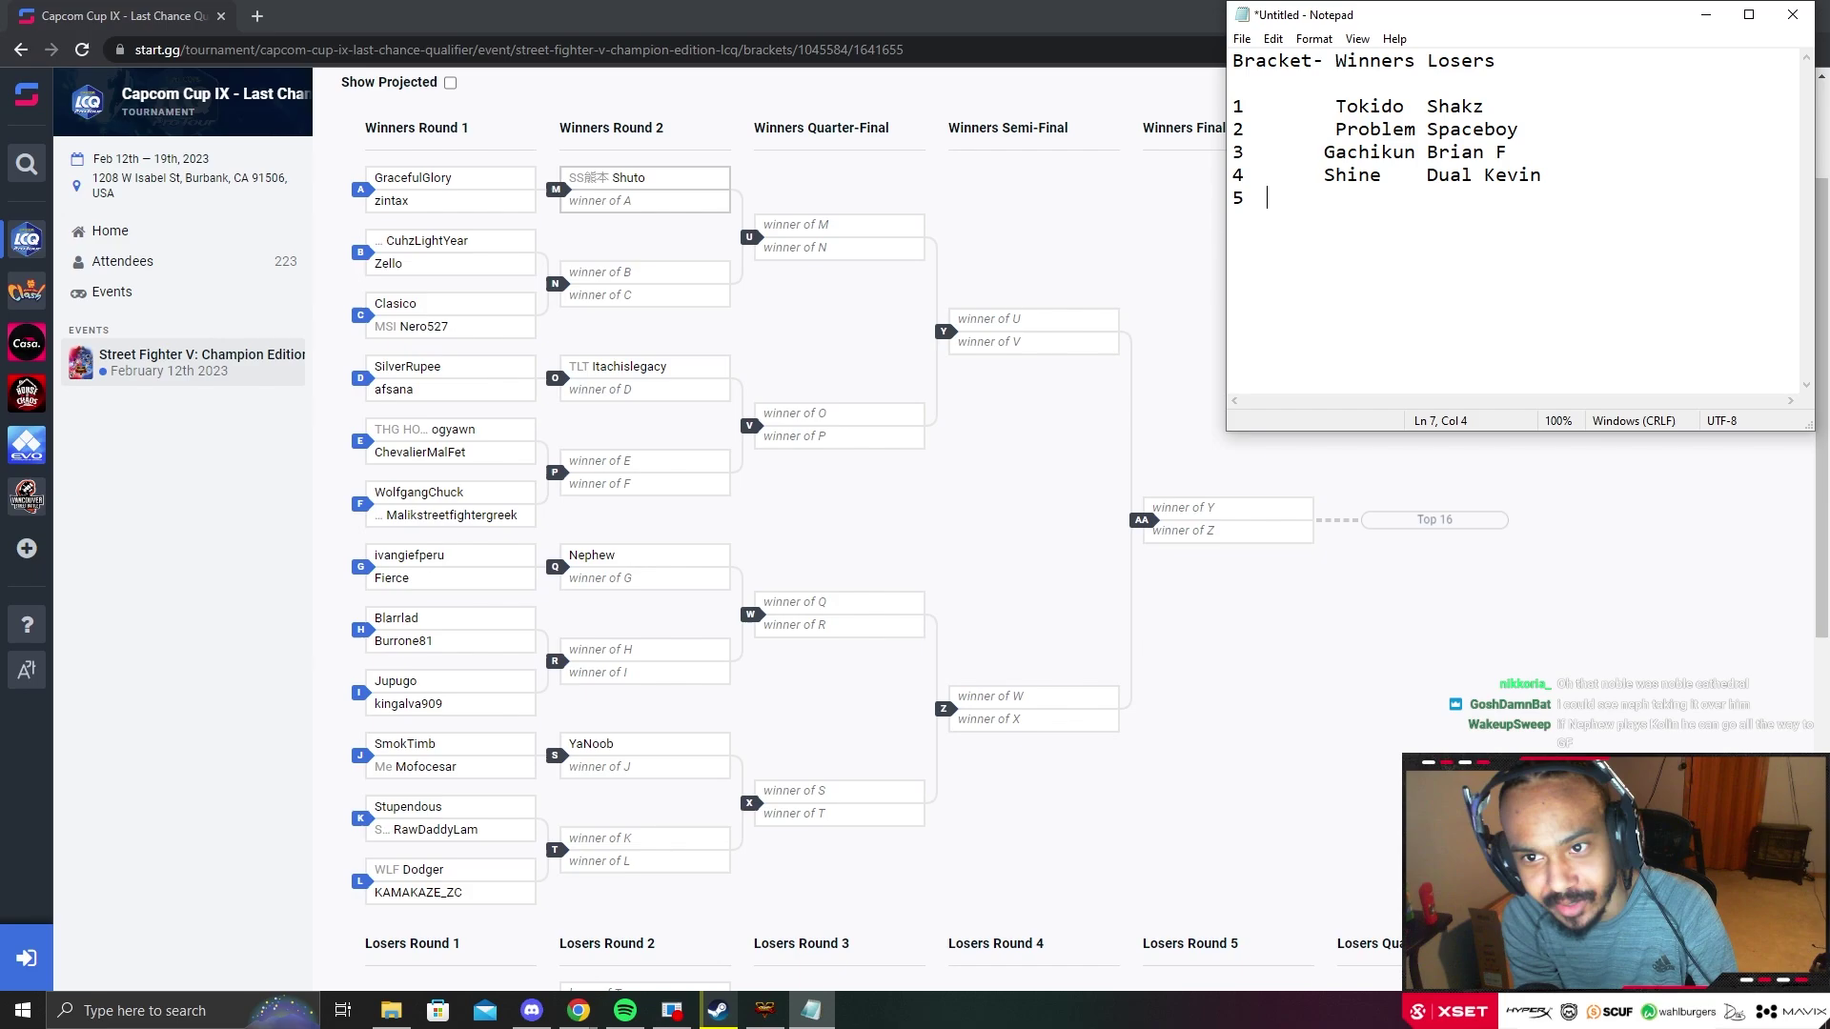
Step: Record Shuto and Nephew on row 5, start a new line, and load the Pool 6 bracket
text(Shuto )
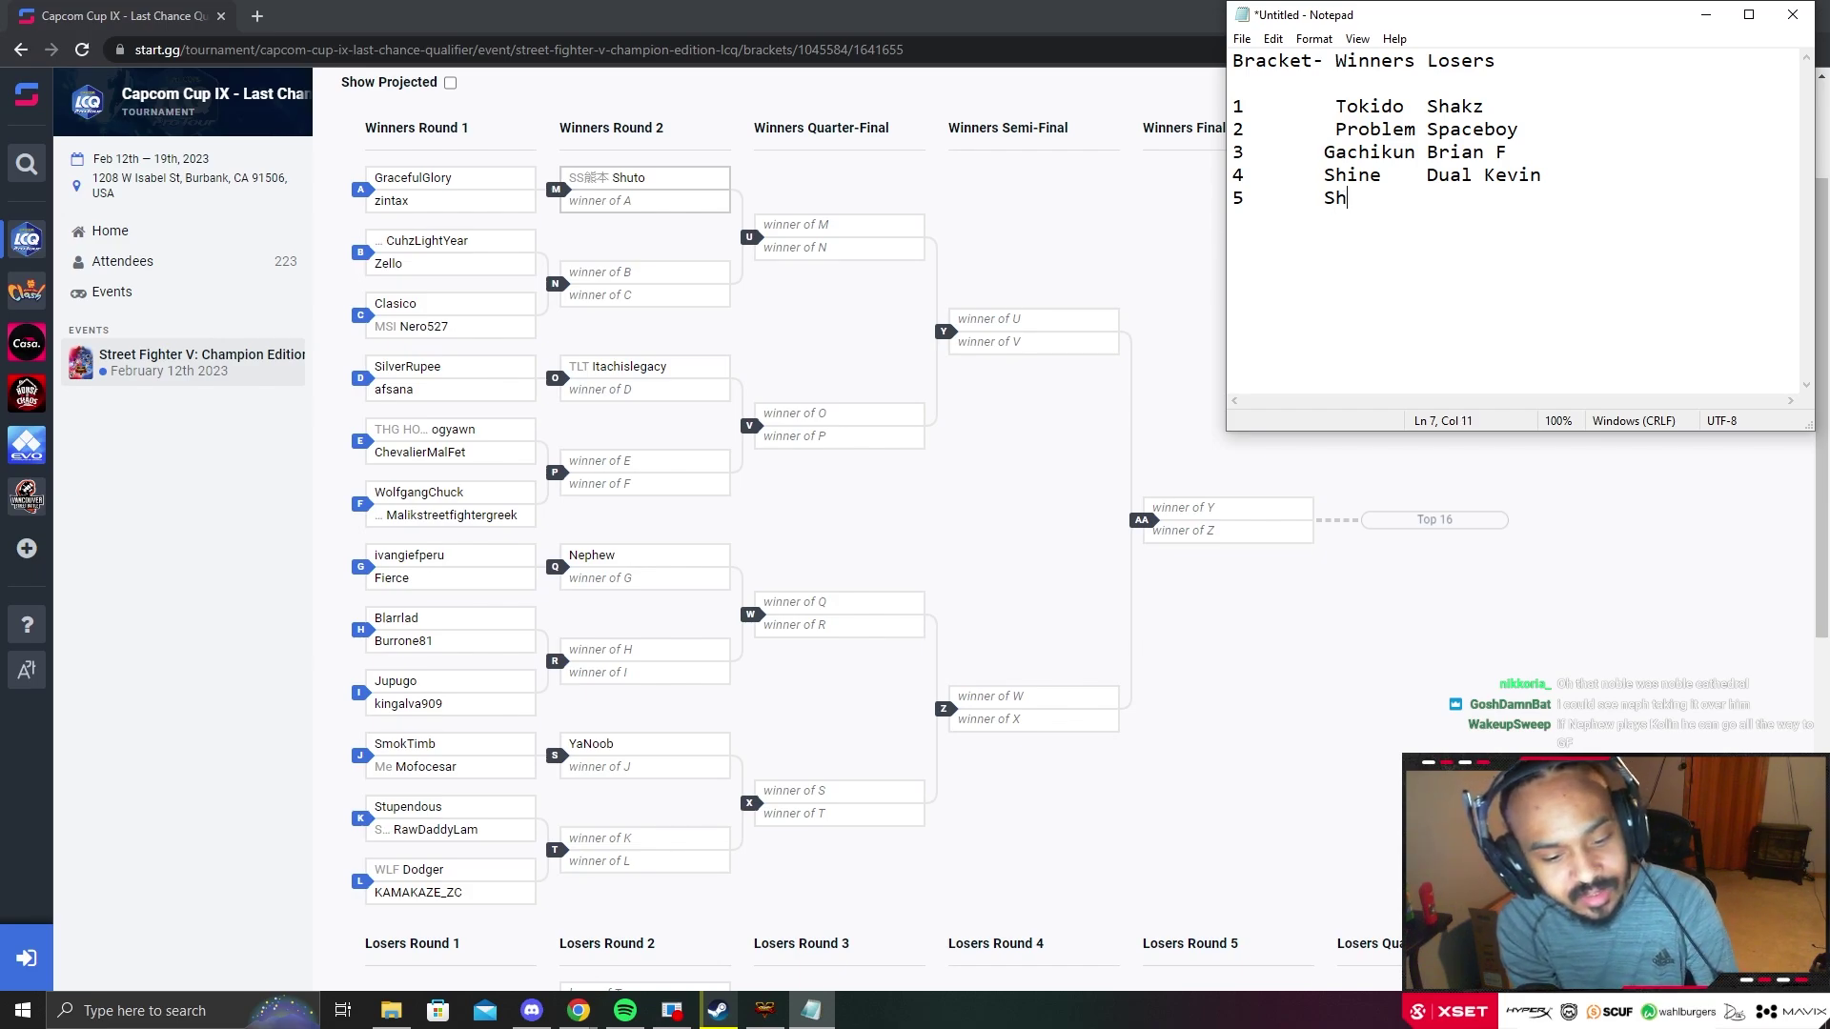
text( Nephew)
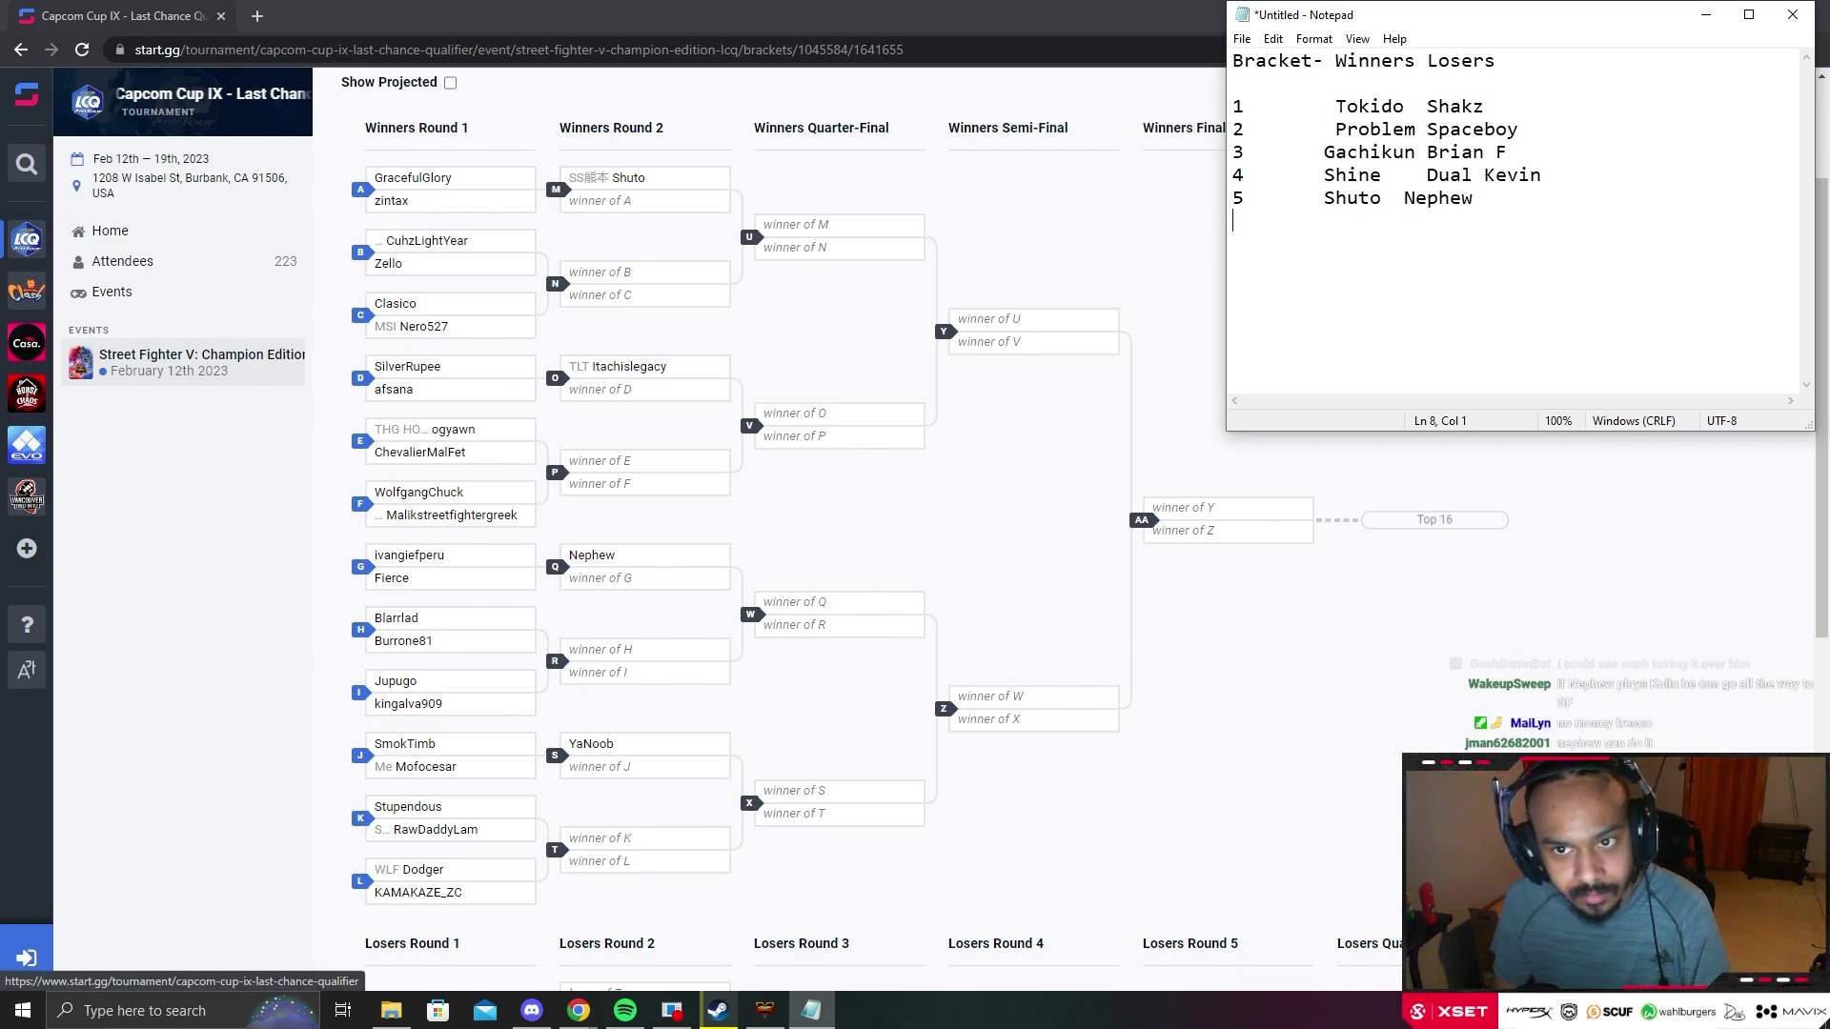
key(Return)
key(alt+Tab)
key(alt+Left)
key(alt+Tab)
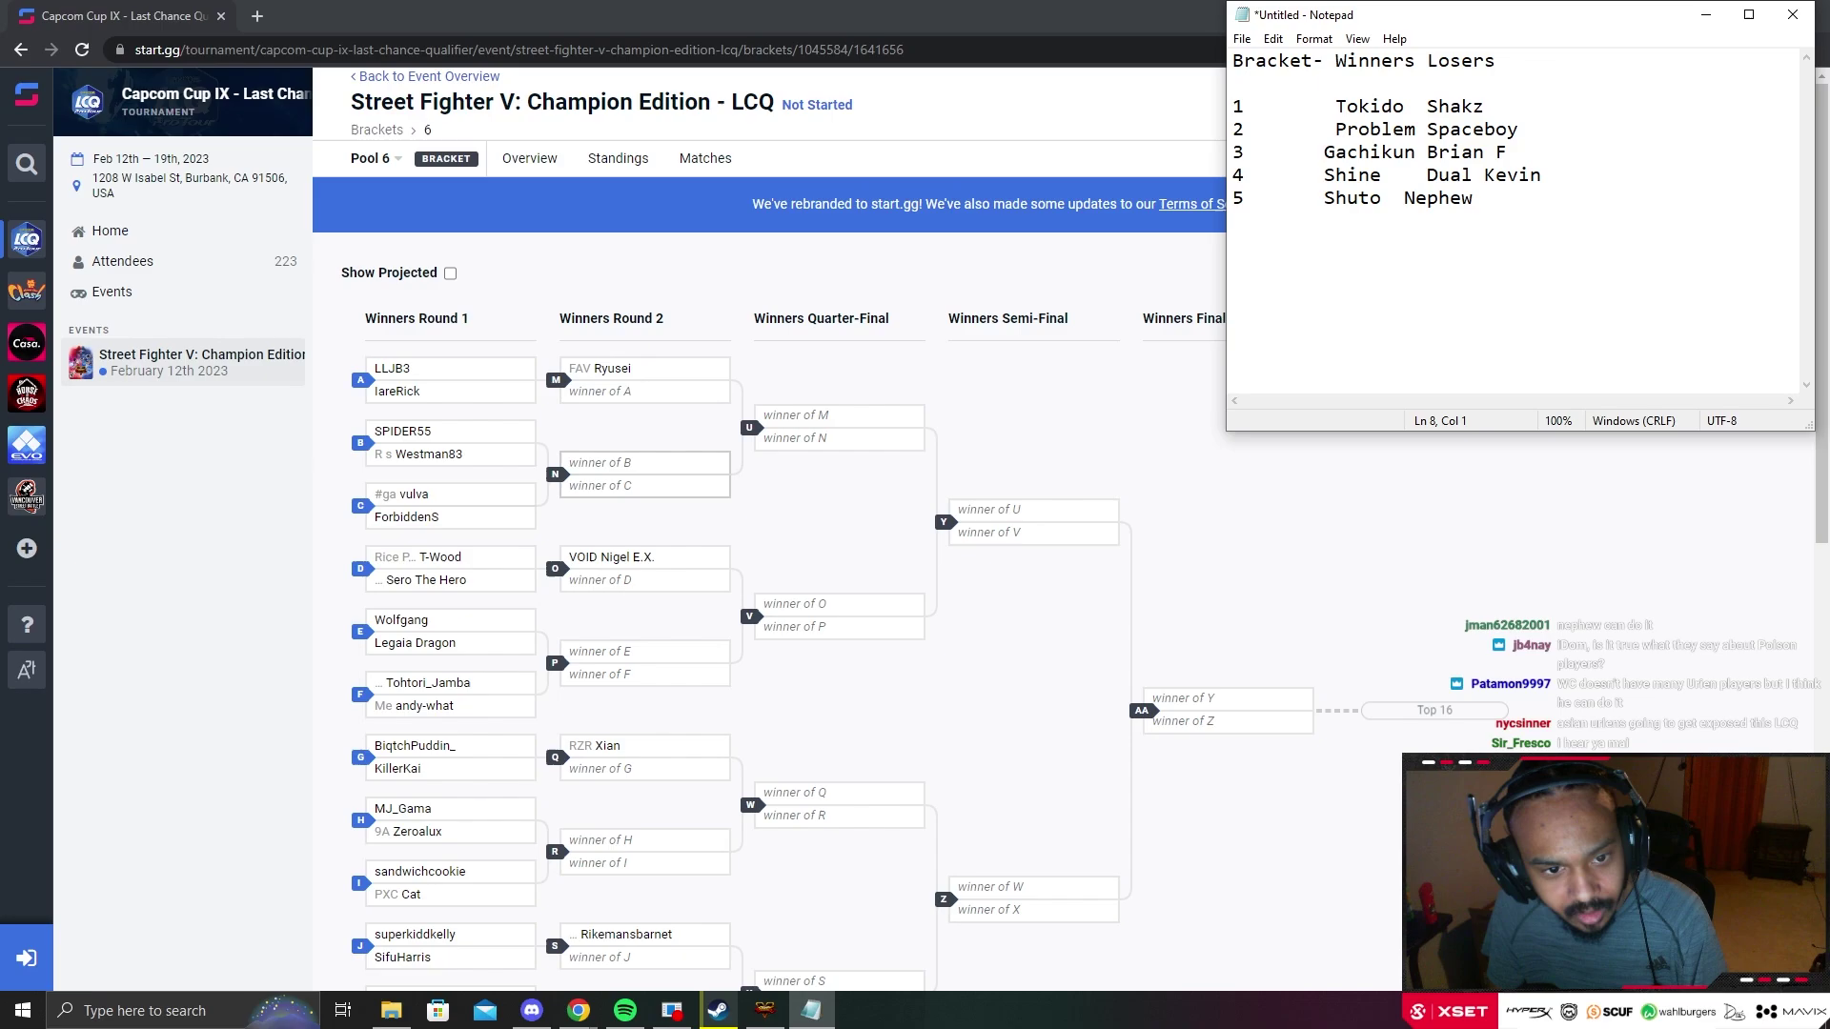
Step: Write row 6 as Wolfgang and Ryusei, then go back to the LCQ pool list
scroll(645, 566, down, 2)
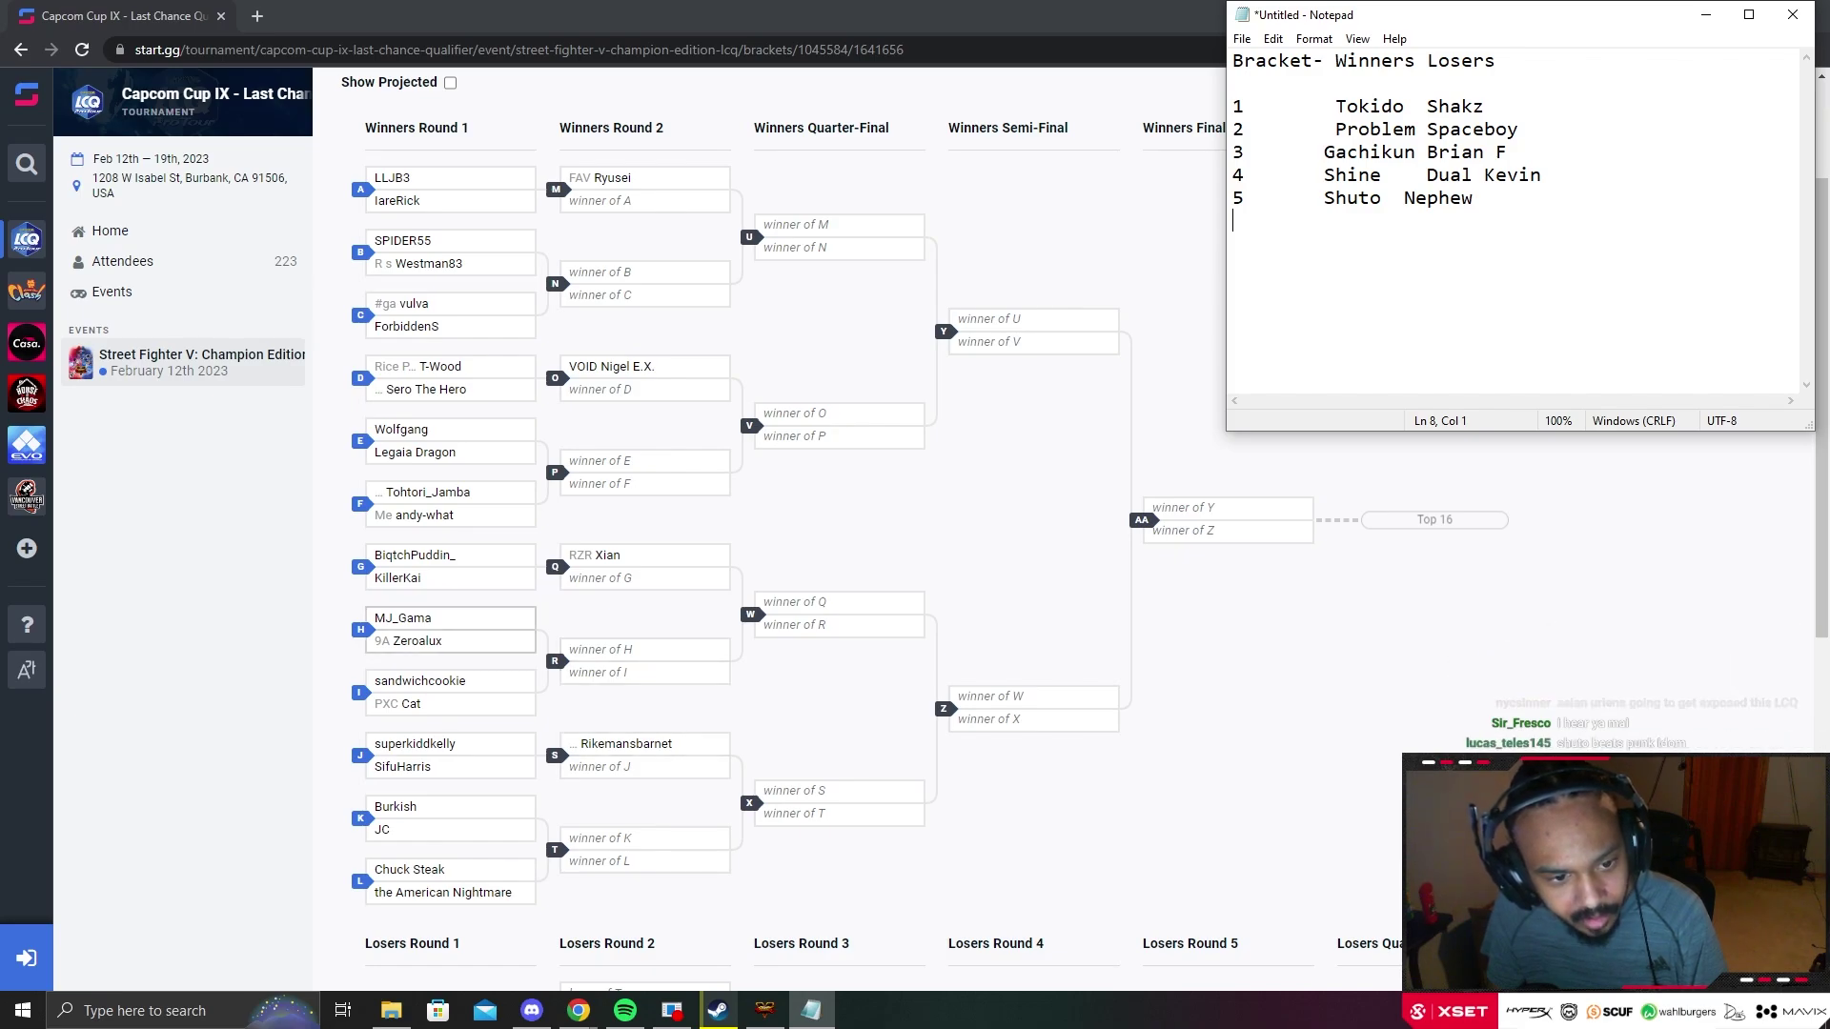
scroll(448, 832, up, 1)
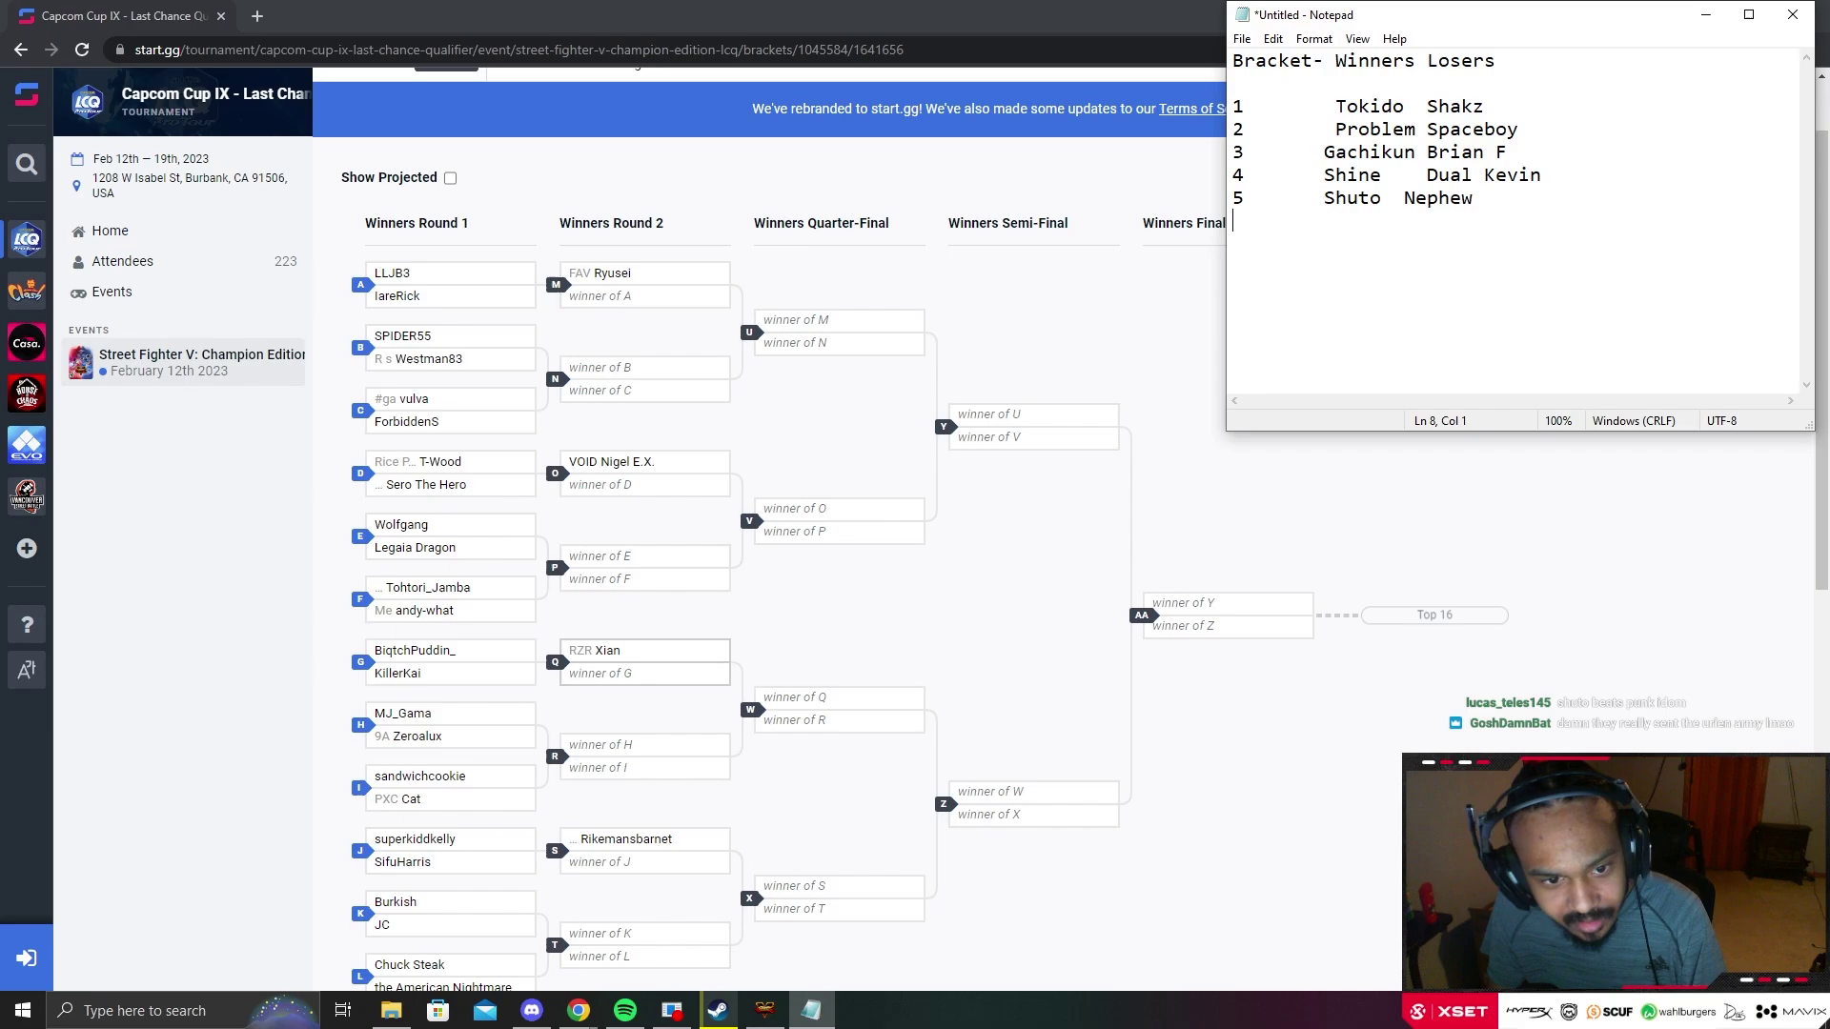
scroll(447, 629, up, 1)
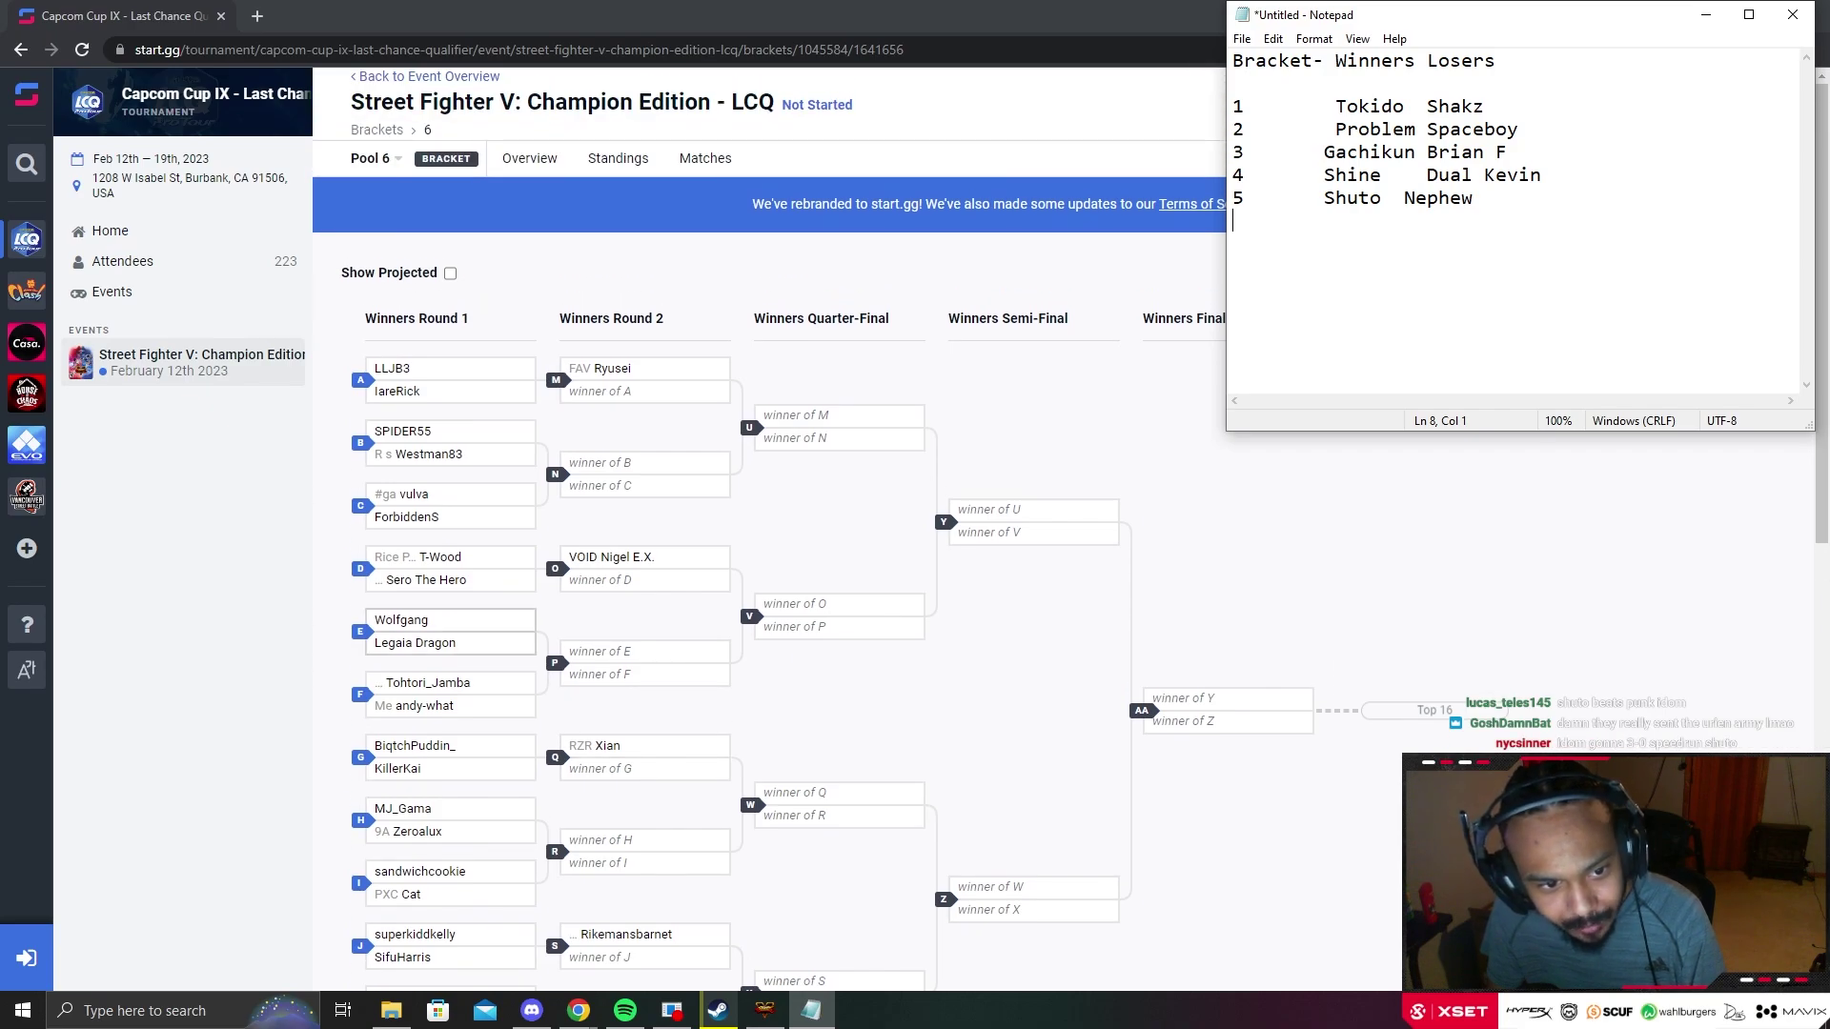
scroll(448, 629, down, 2)
scroll(448, 629, up, 1)
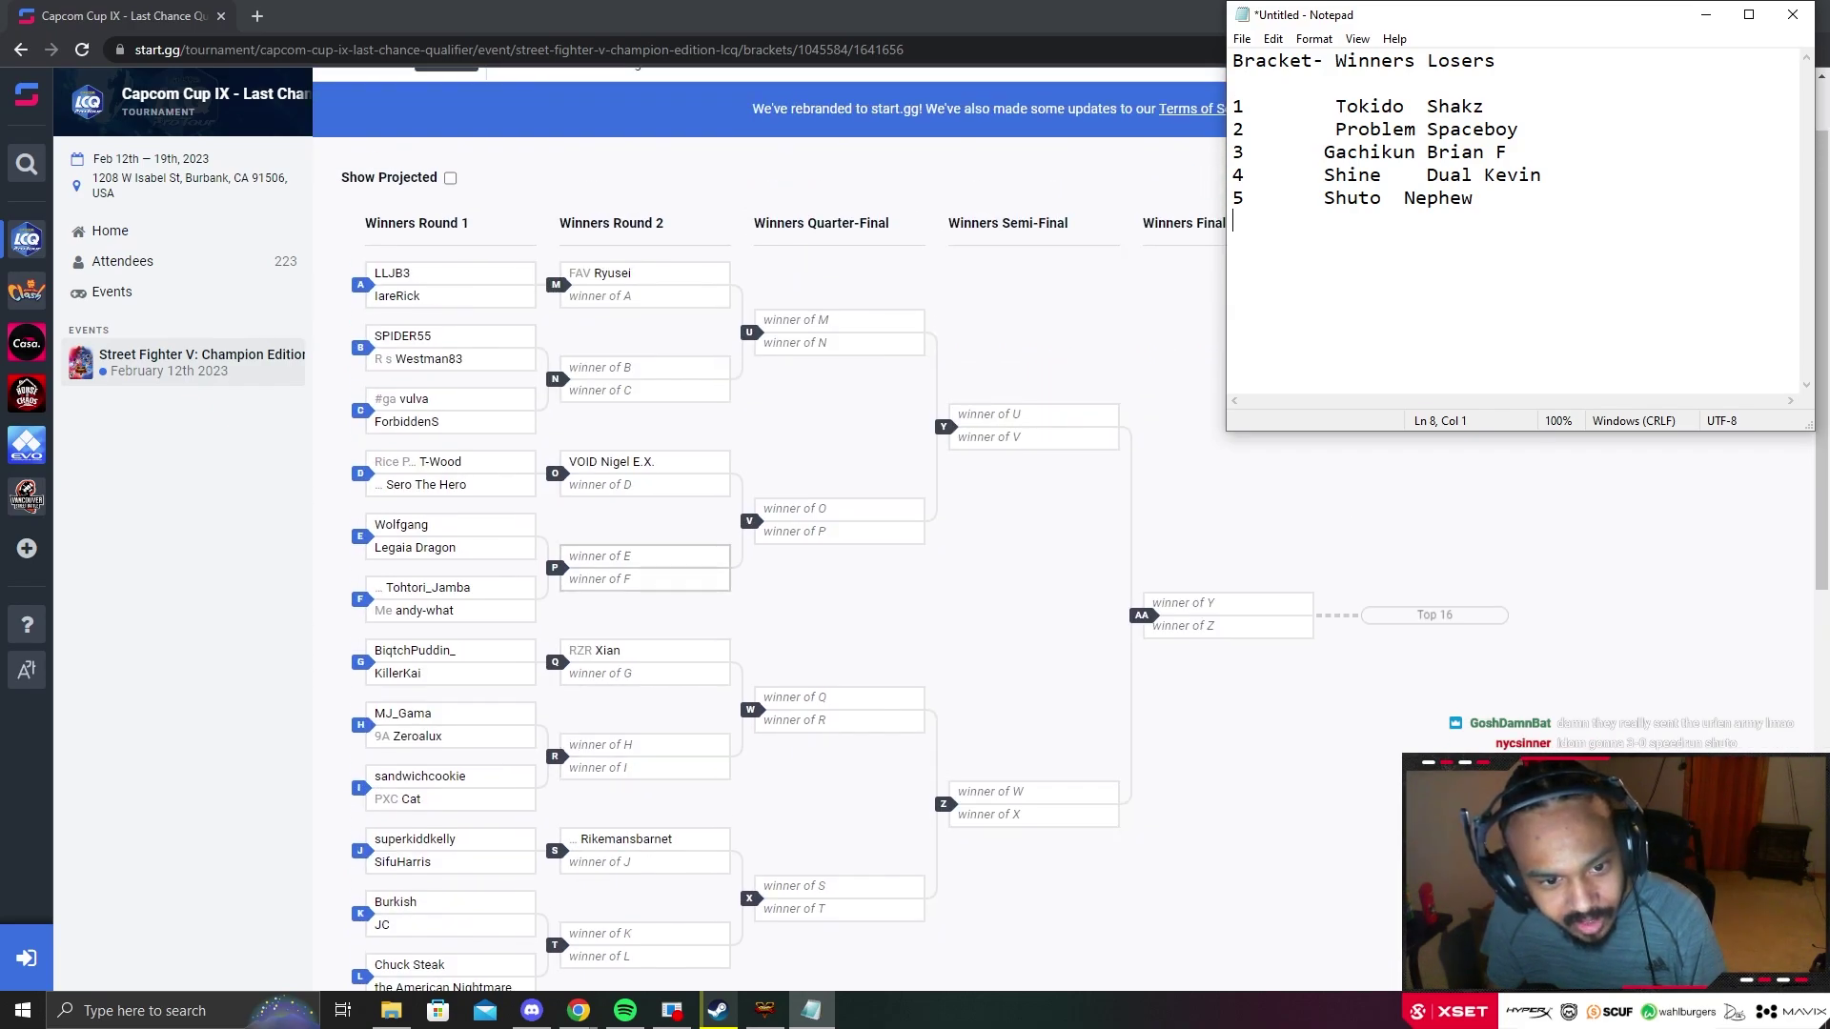
scroll(448, 629, down, 1)
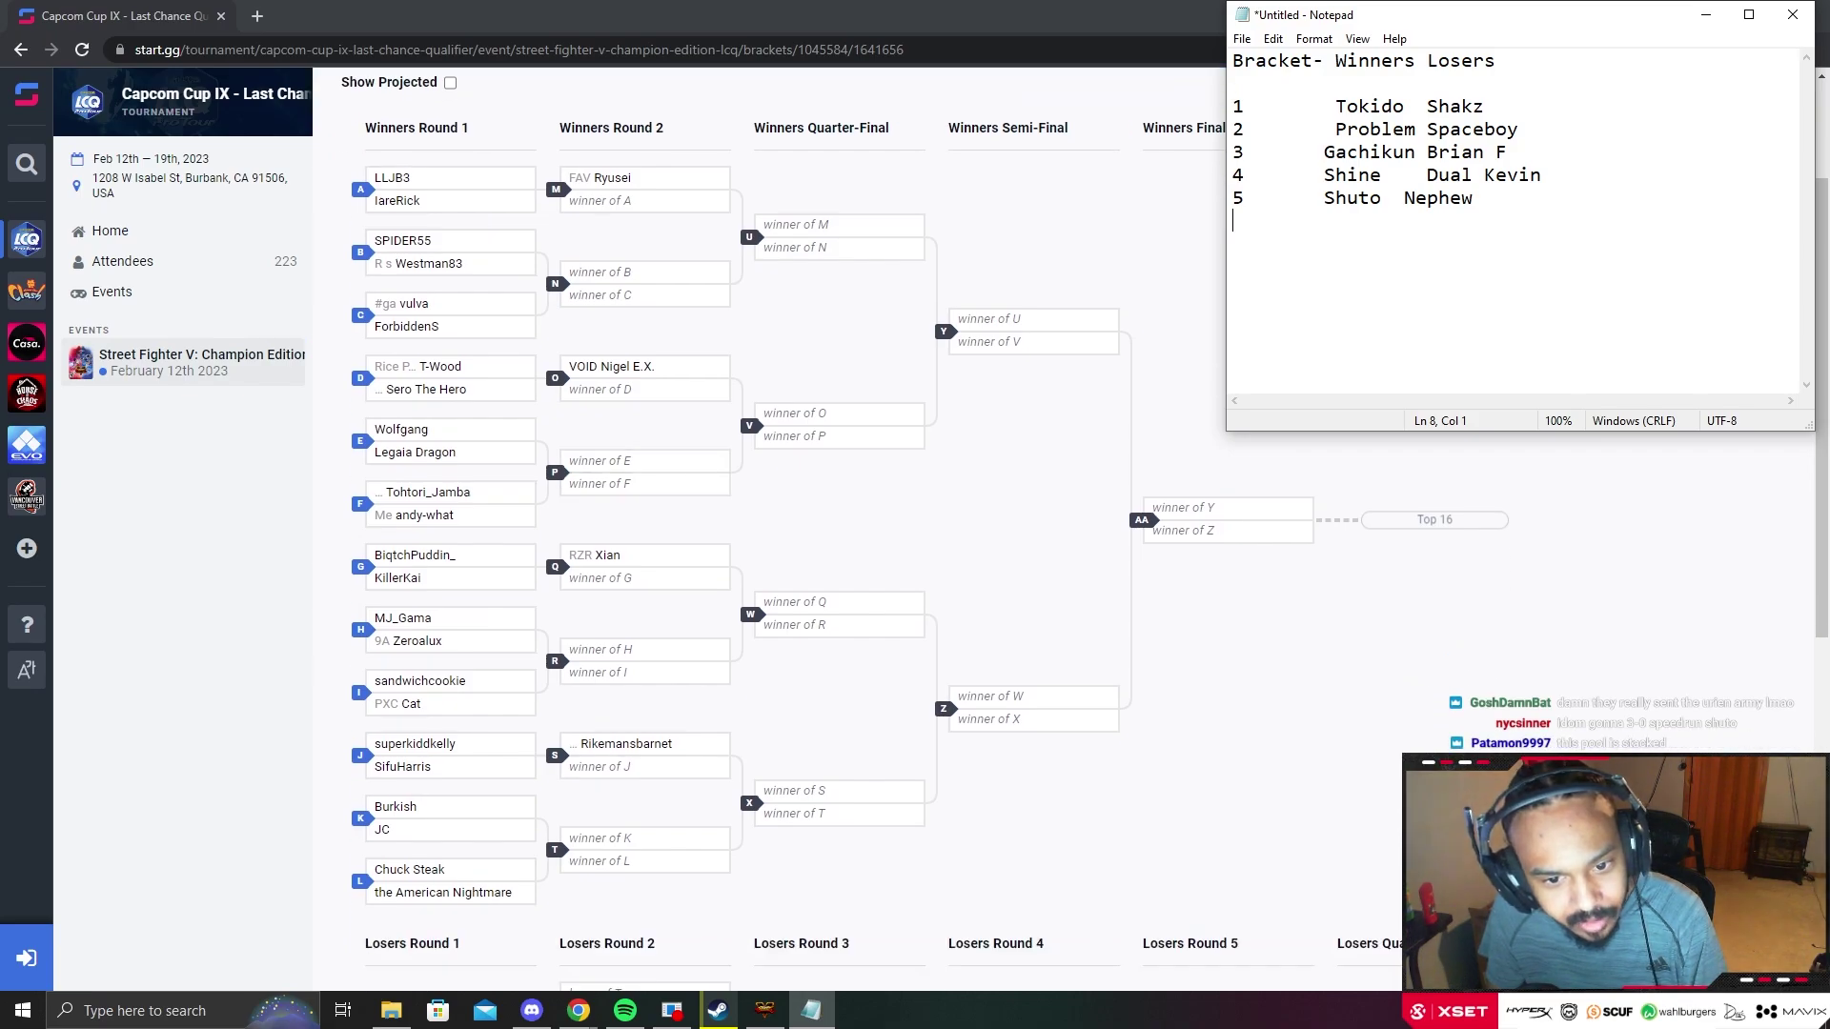
text(6	)
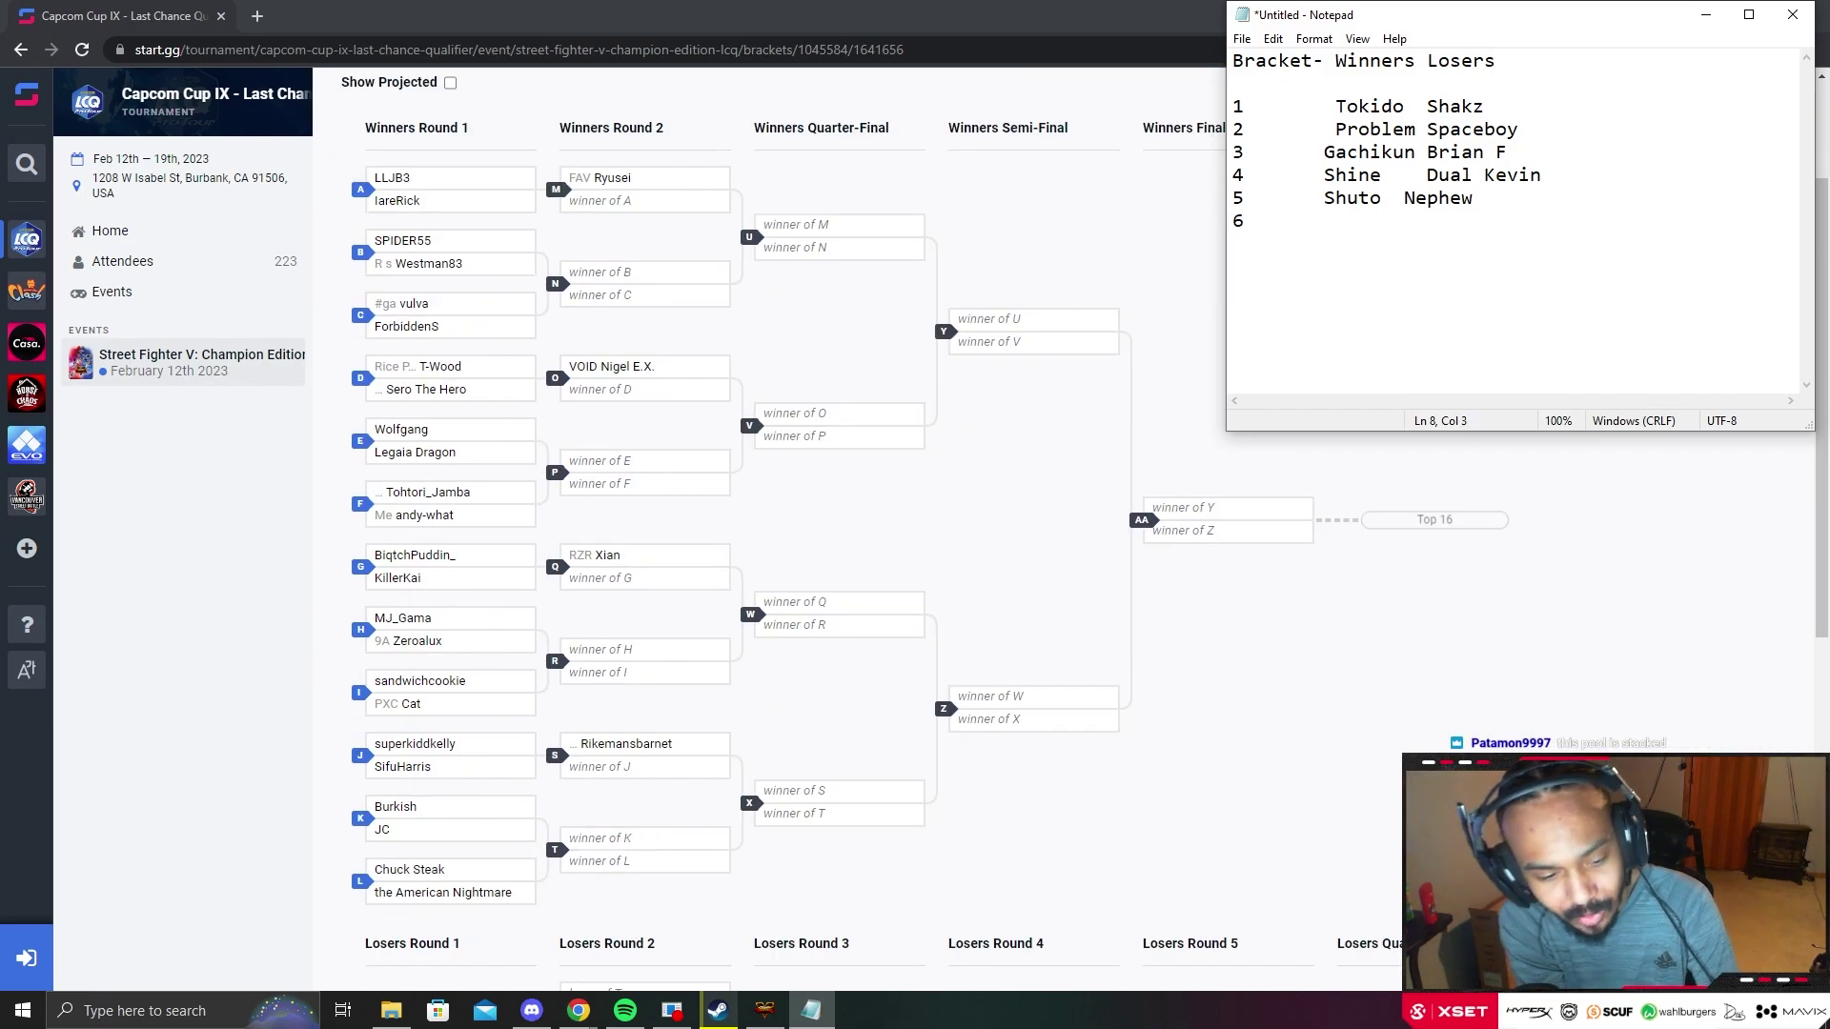
text(Wolfgan)
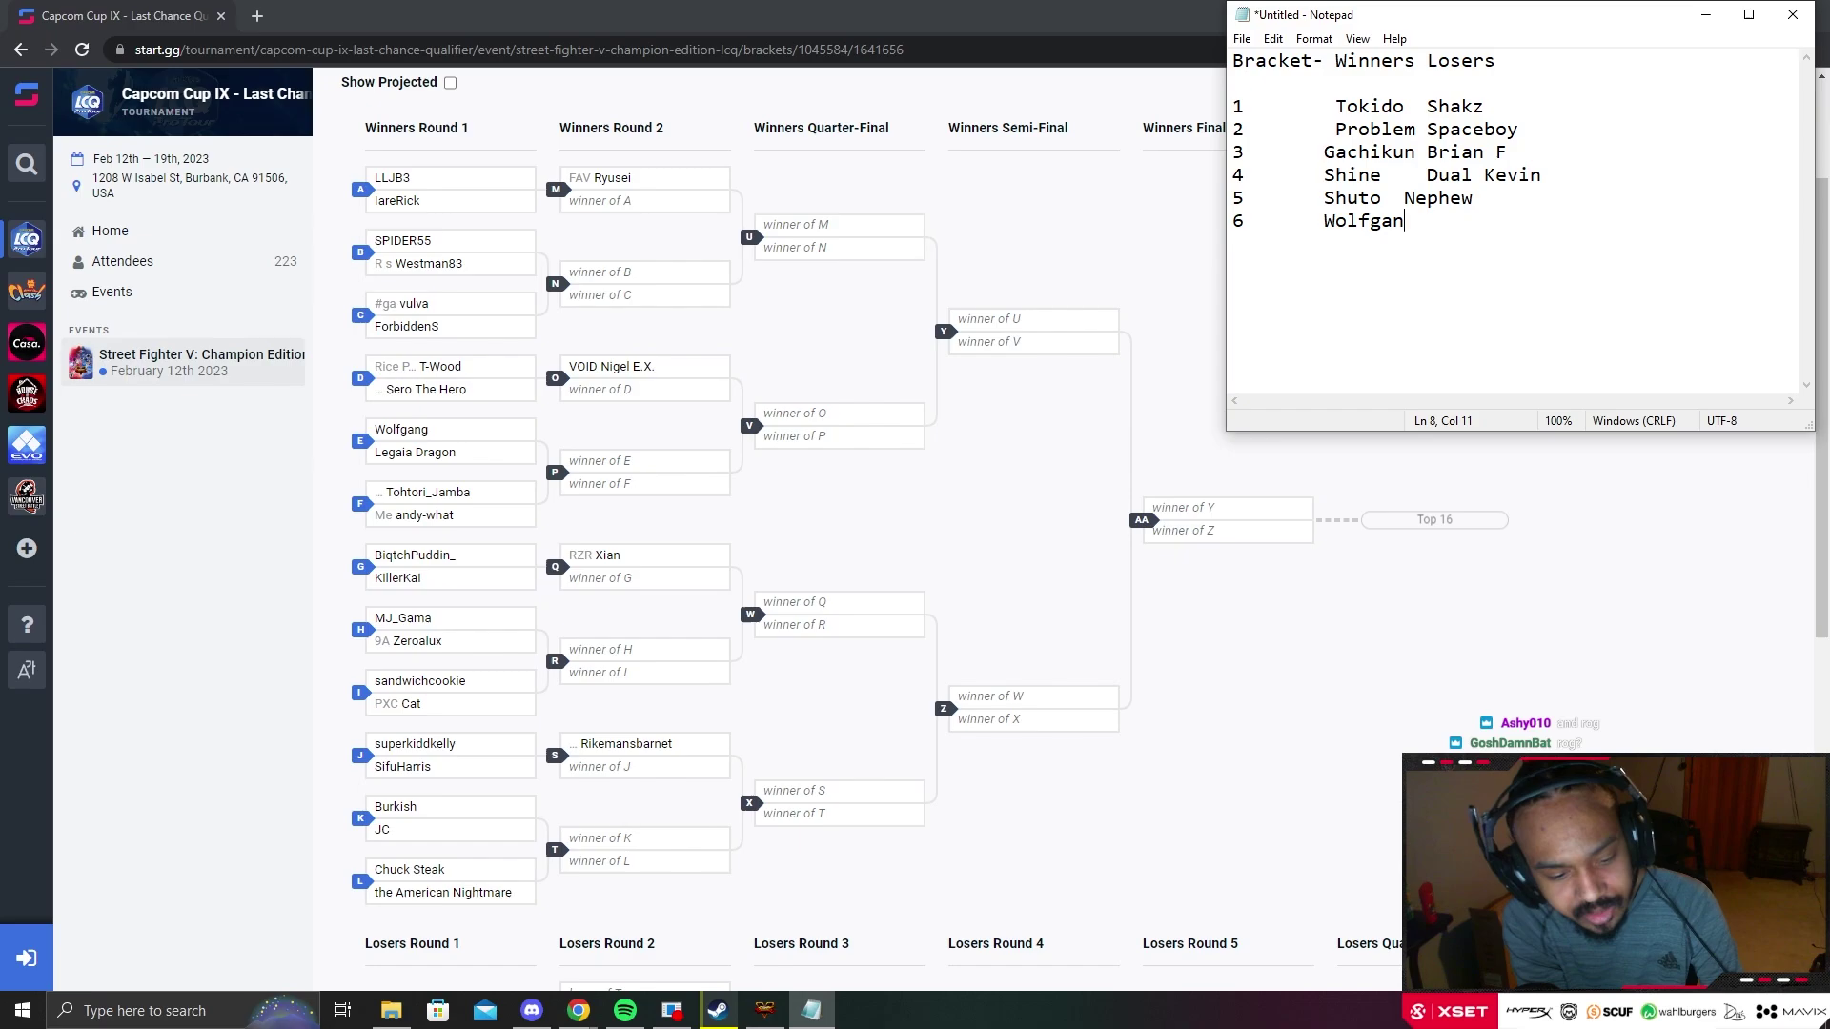
text(g Ryusei)
key(Return)
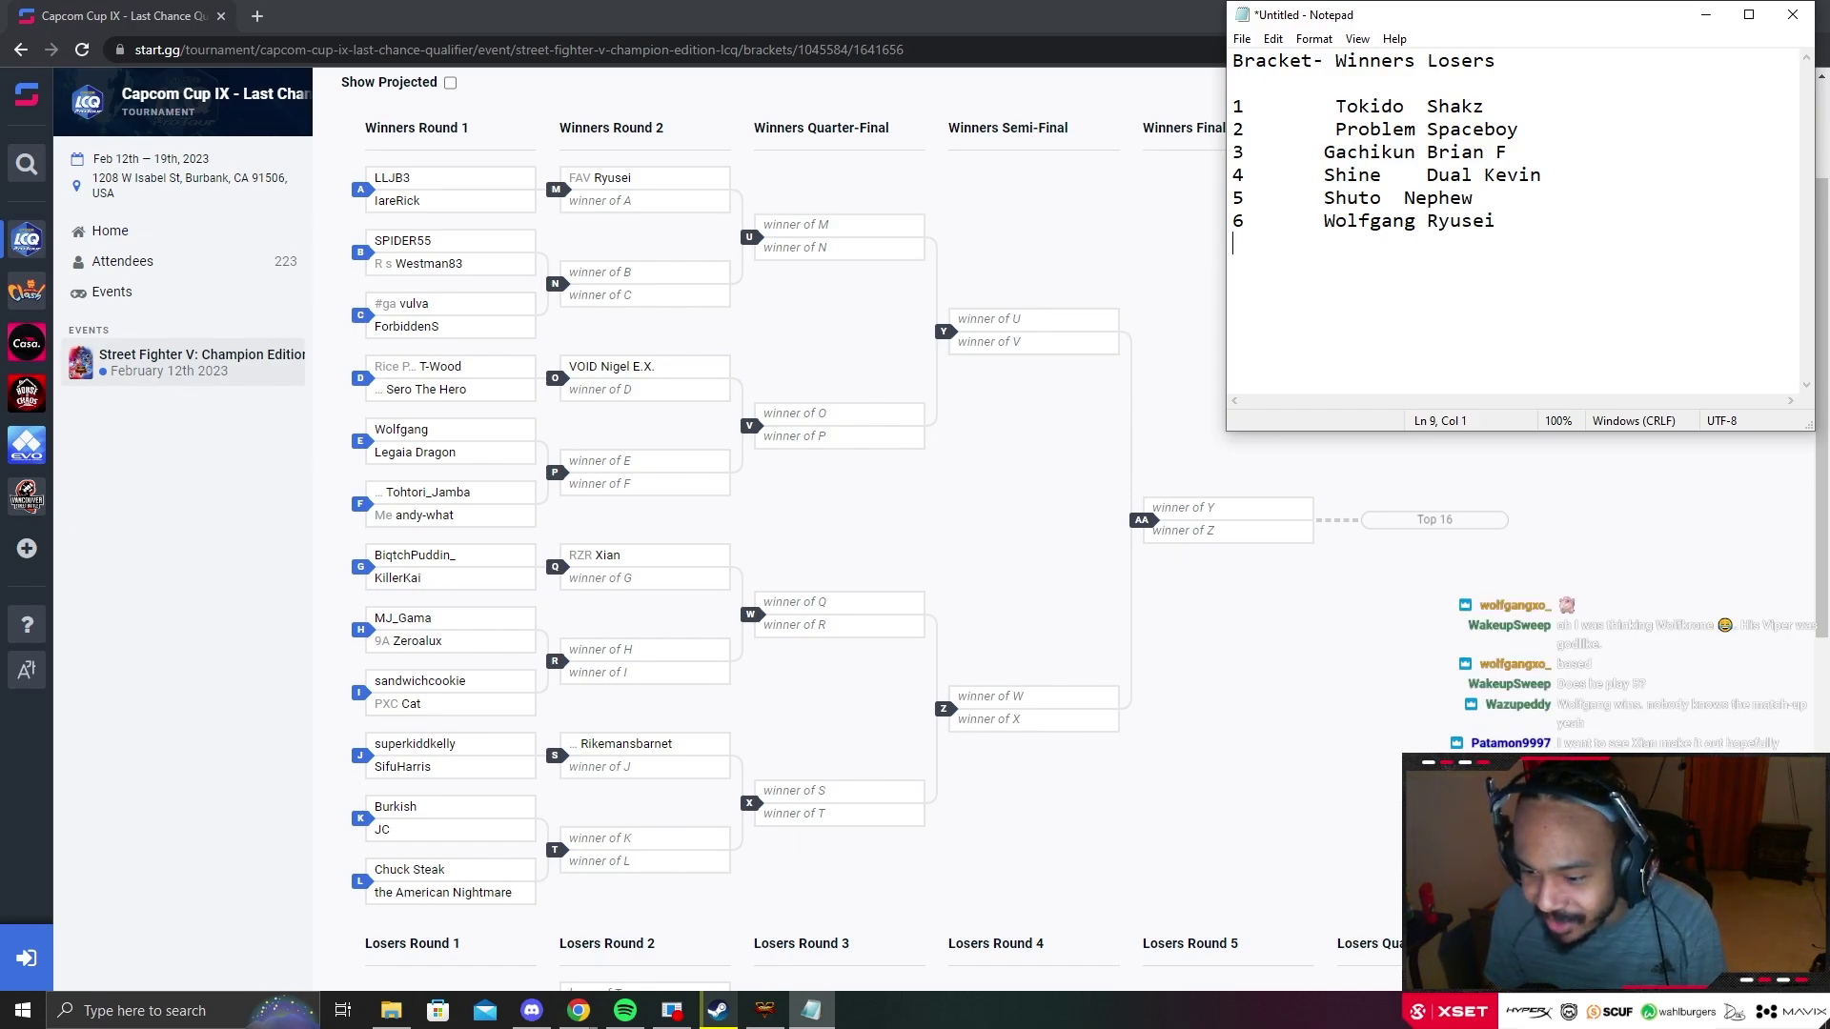
key(alt+Tab)
key(alt+Left)
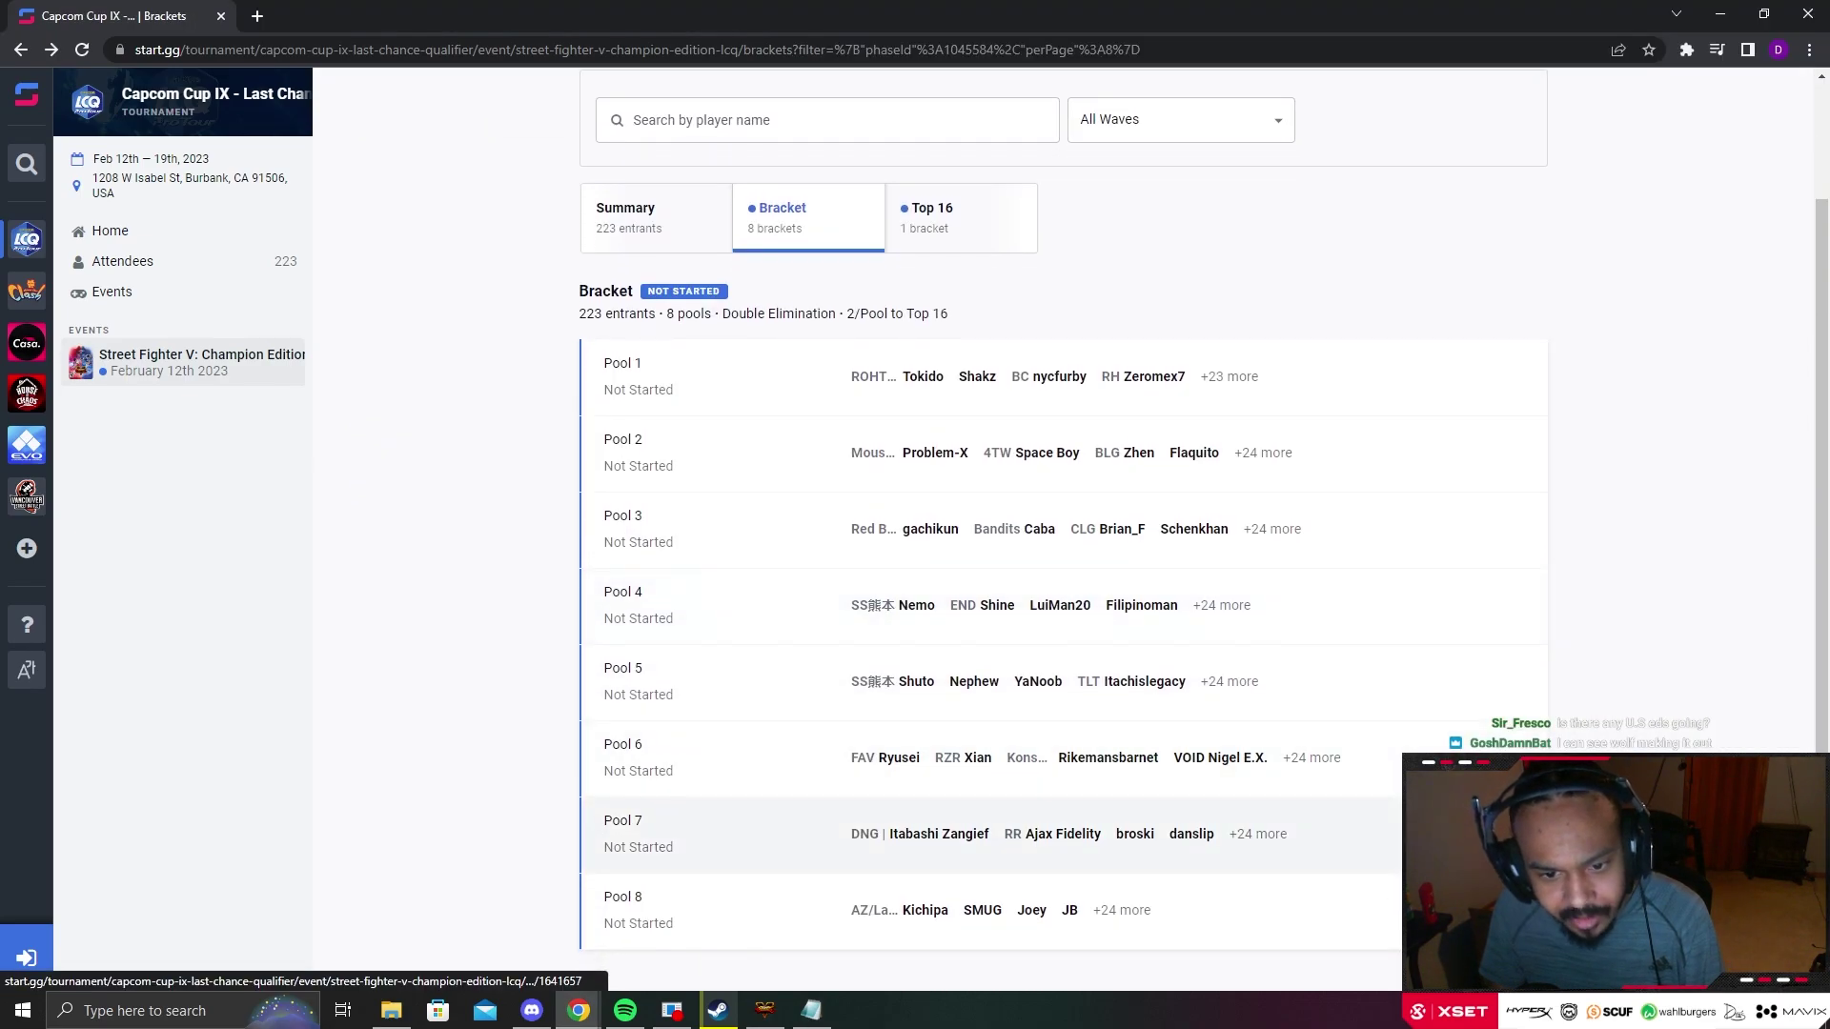
Step: Open the Pool 7 bracket on start.gg and look through it
click(629, 833)
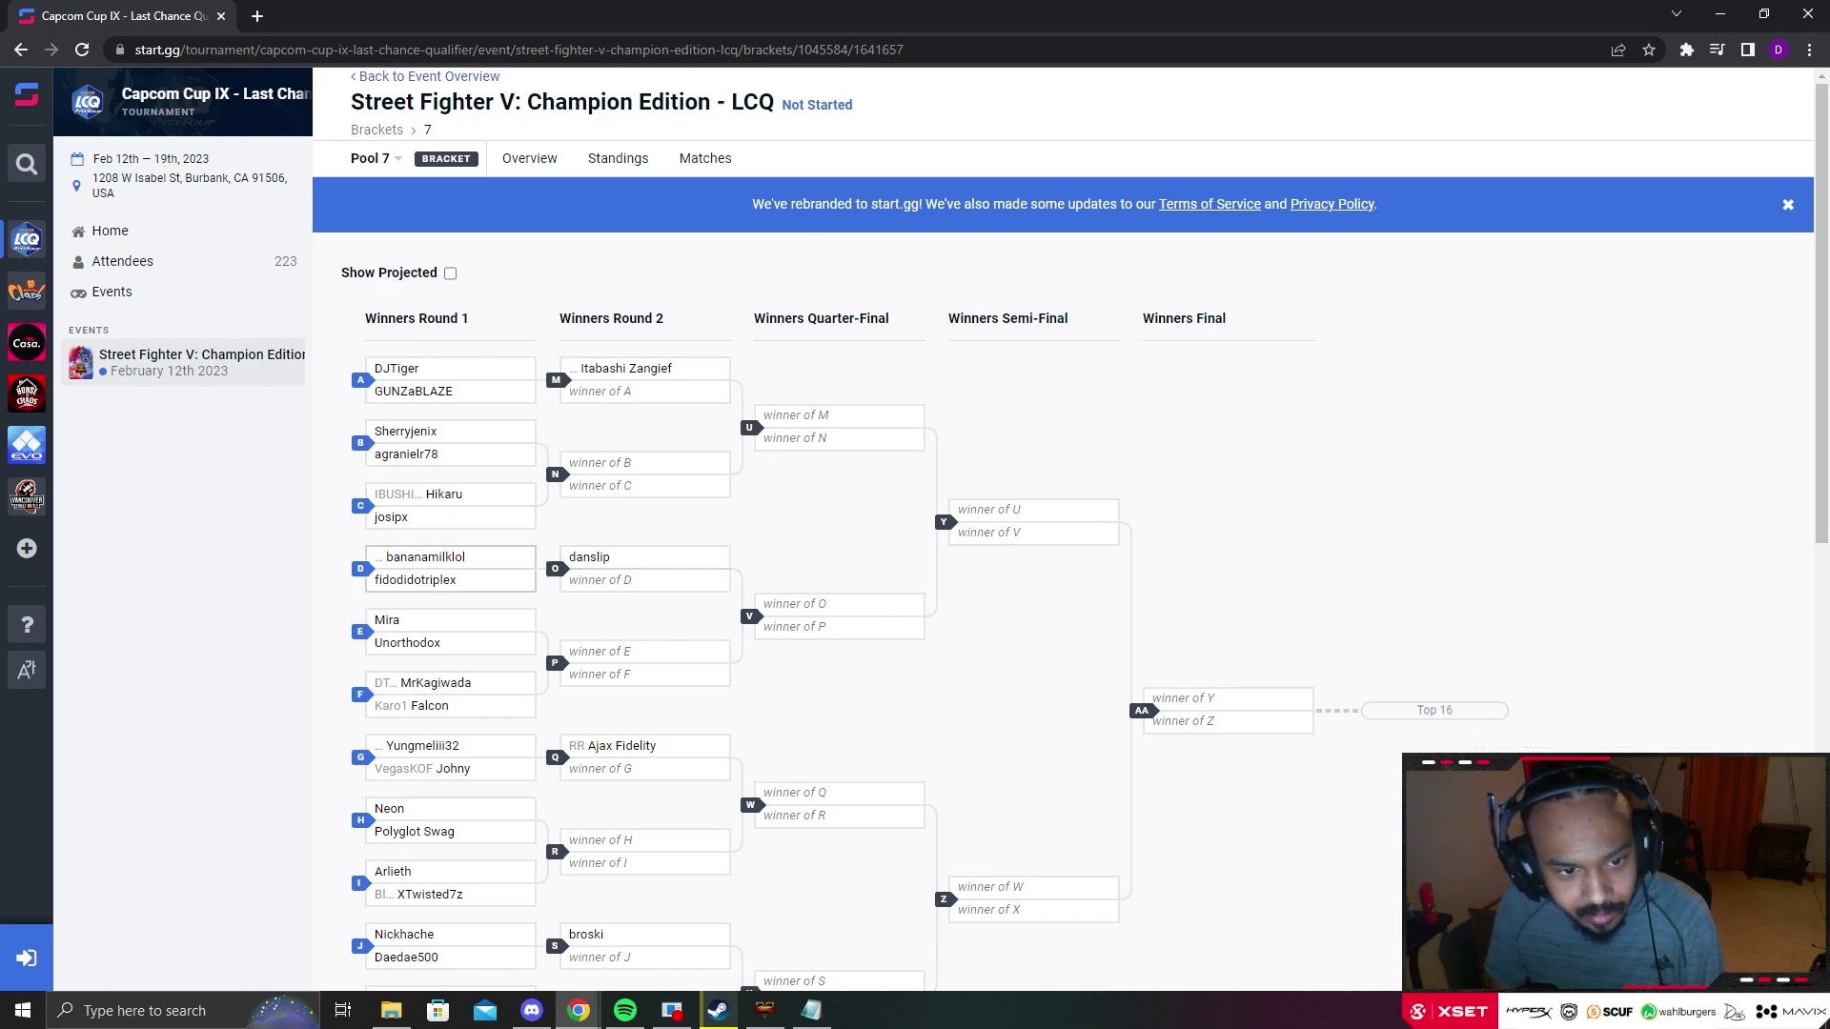
scroll(648, 619, down, 1)
scroll(448, 634, down, 1)
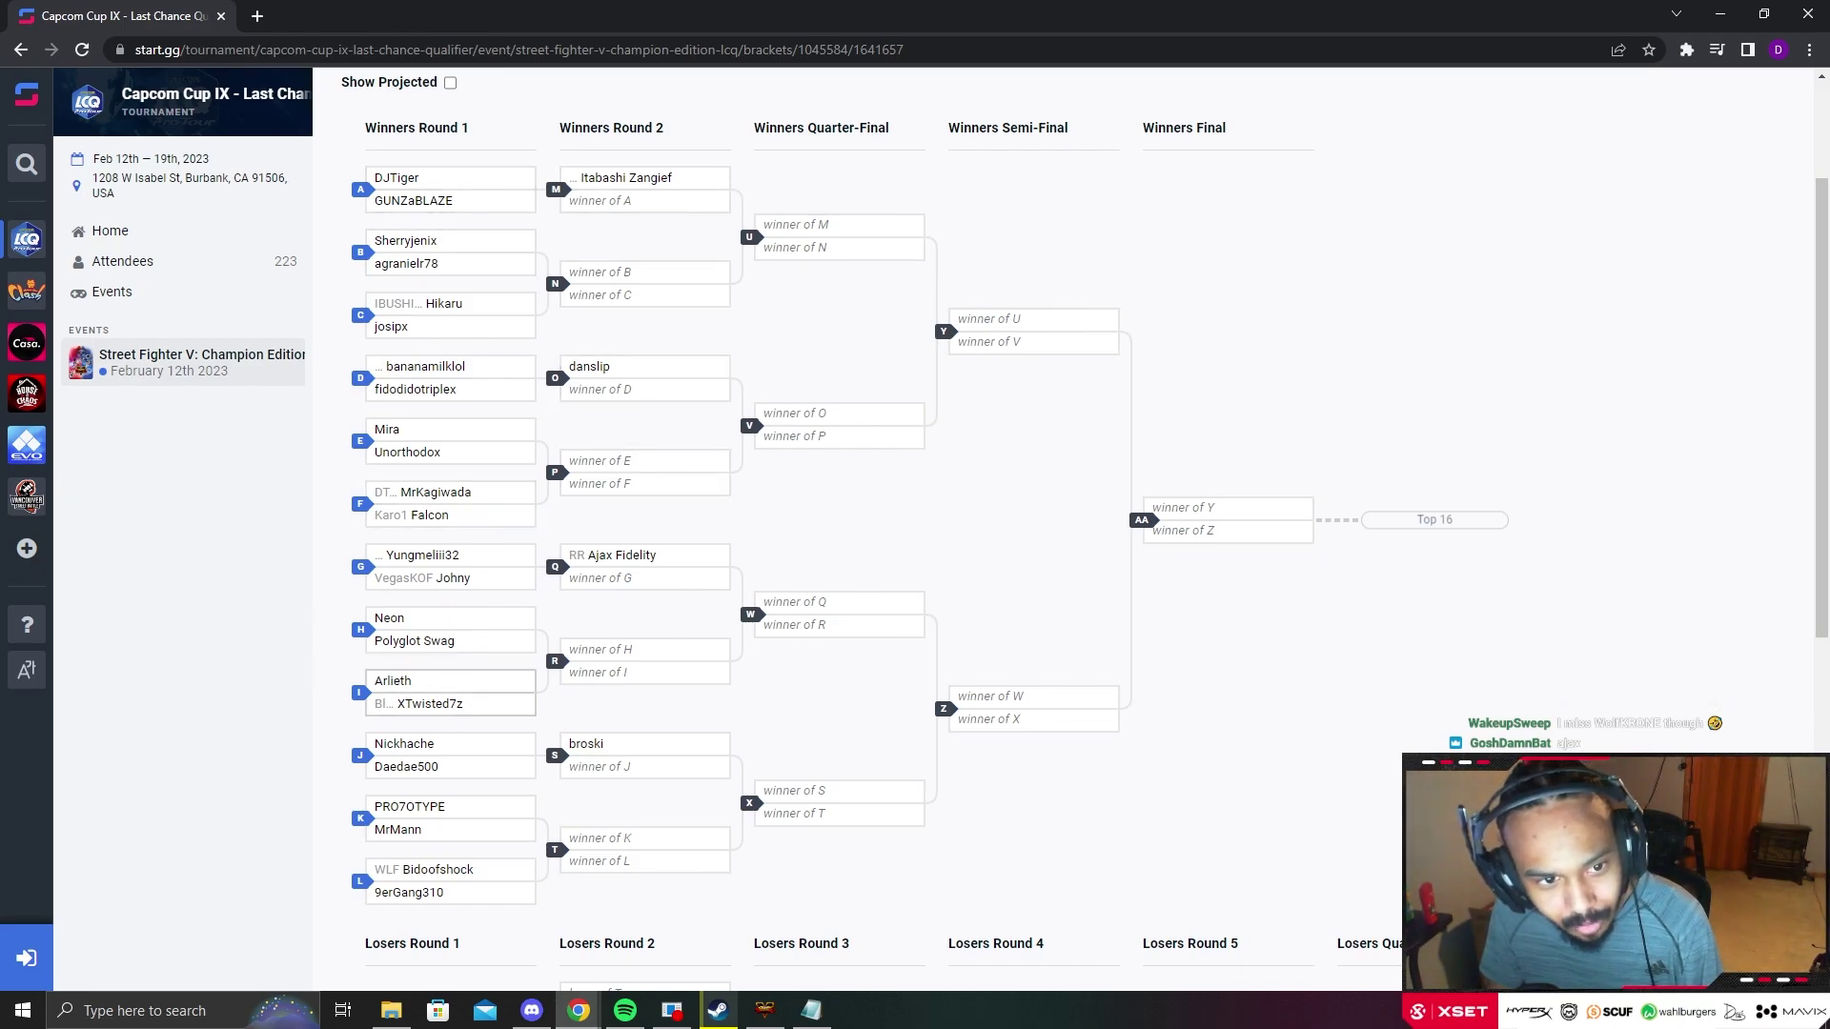
scroll(629, 525, down, 1)
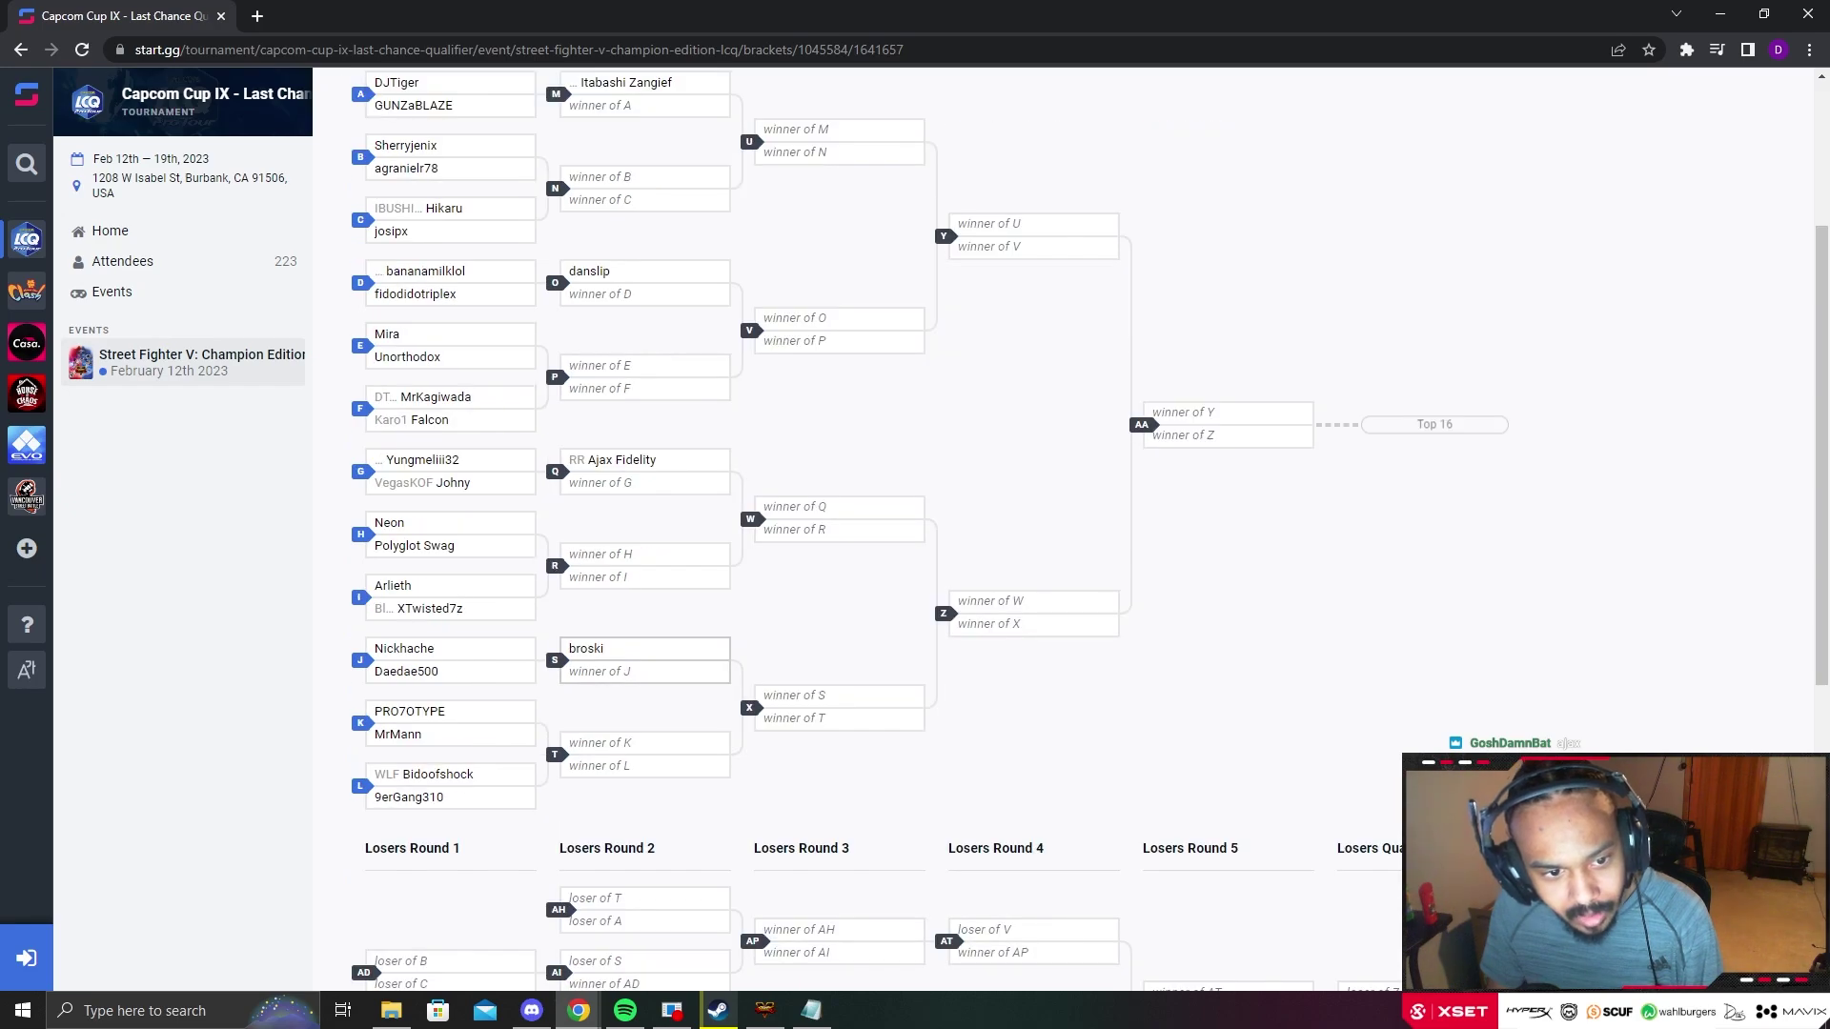
scroll(629, 524, up, 1)
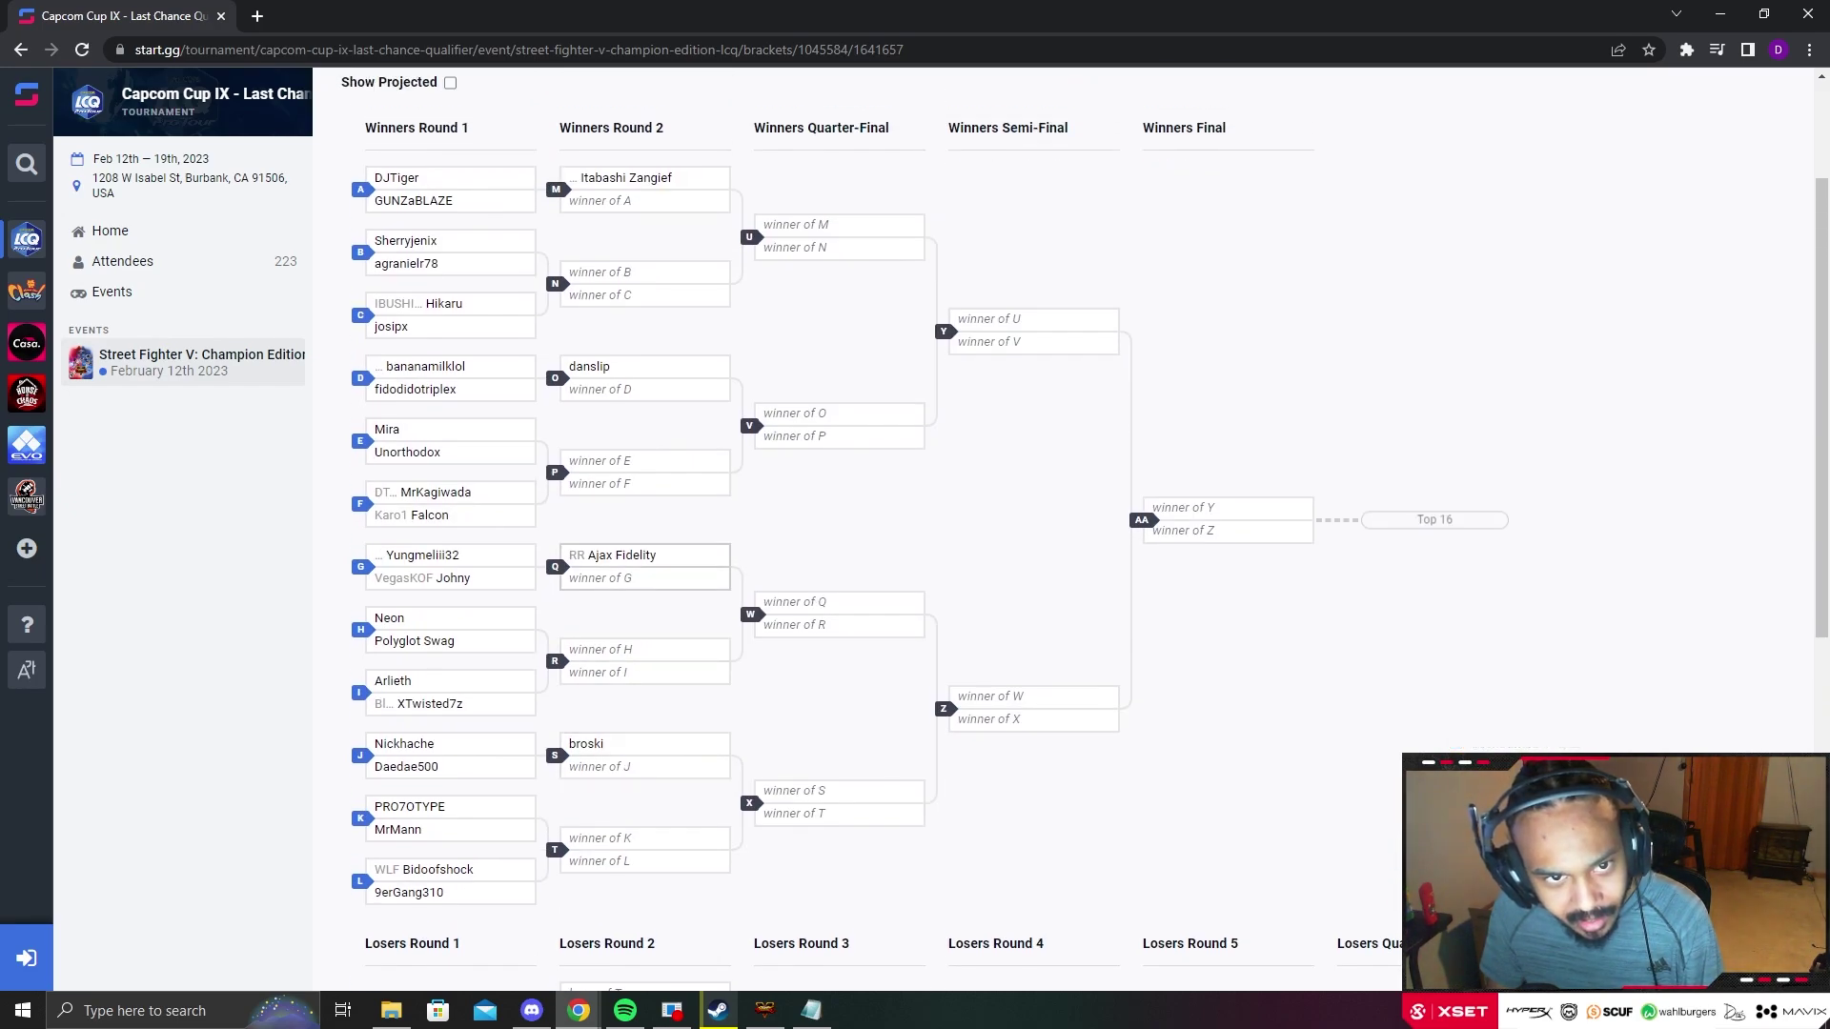
Step: Type 'Broski Itazan' as the Pool 7 picks in the notes
key(alt+Tab)
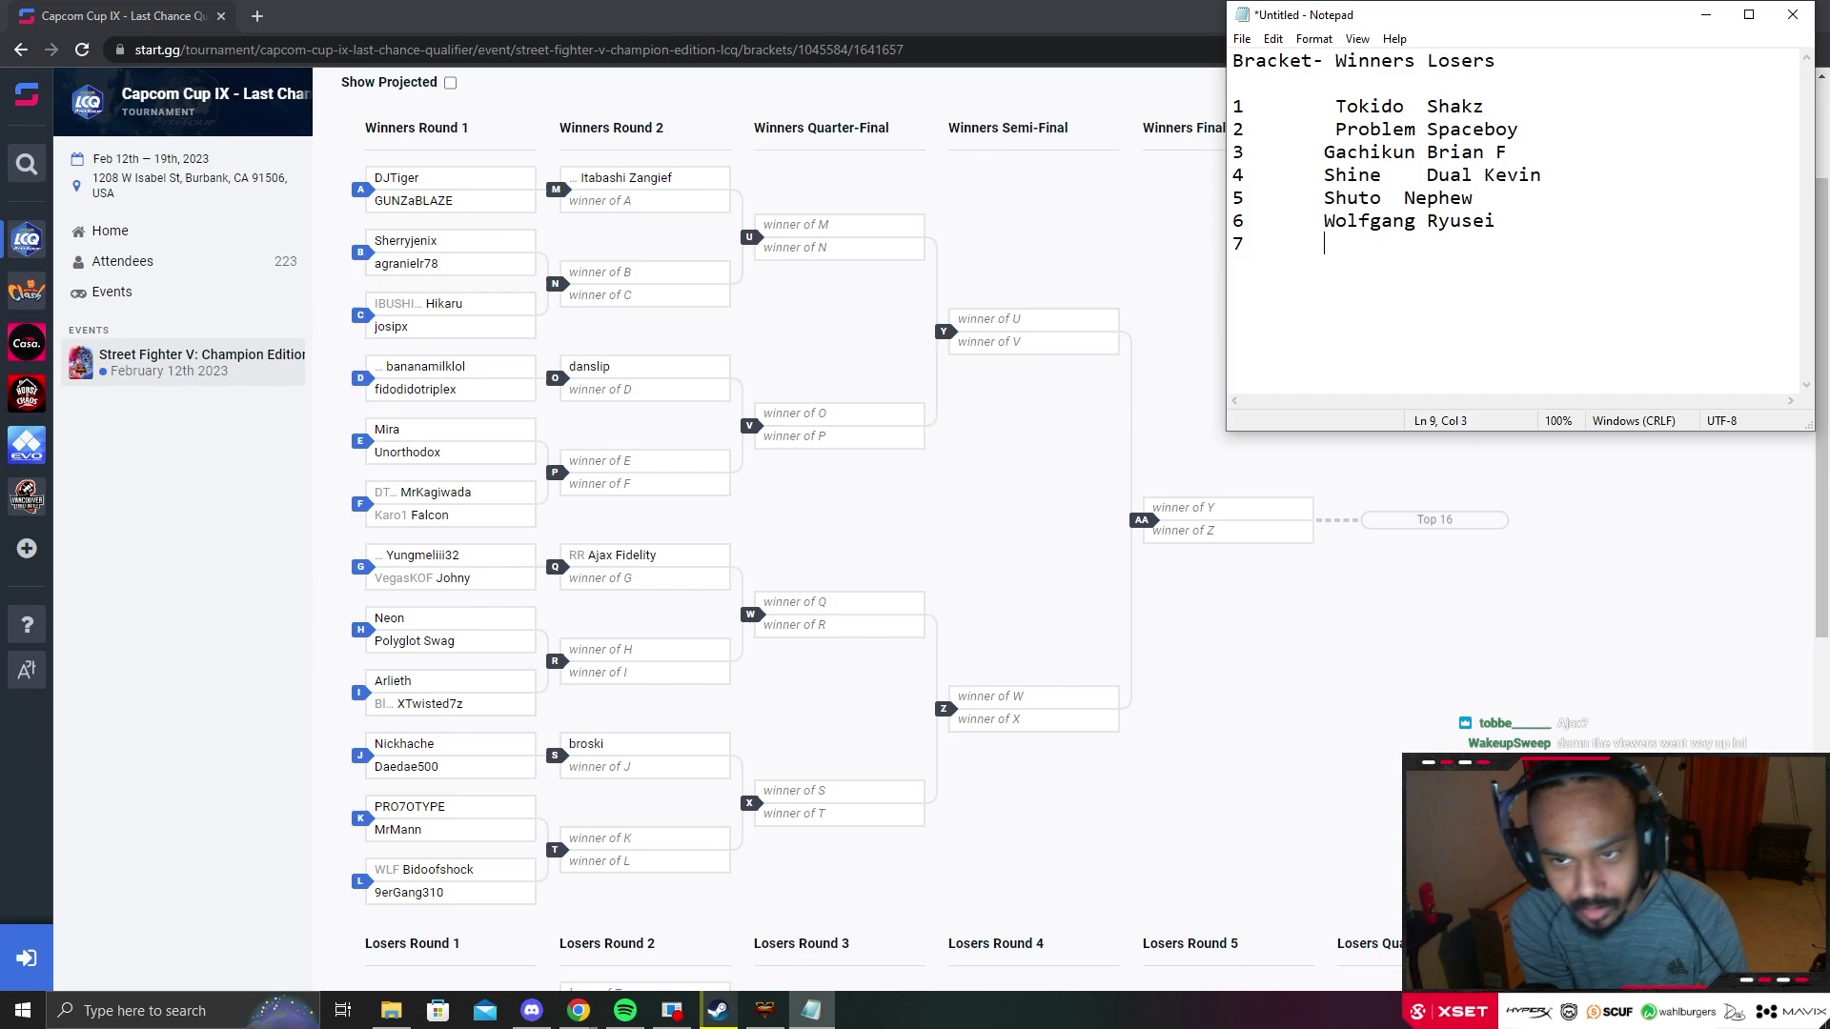
text(Bros)
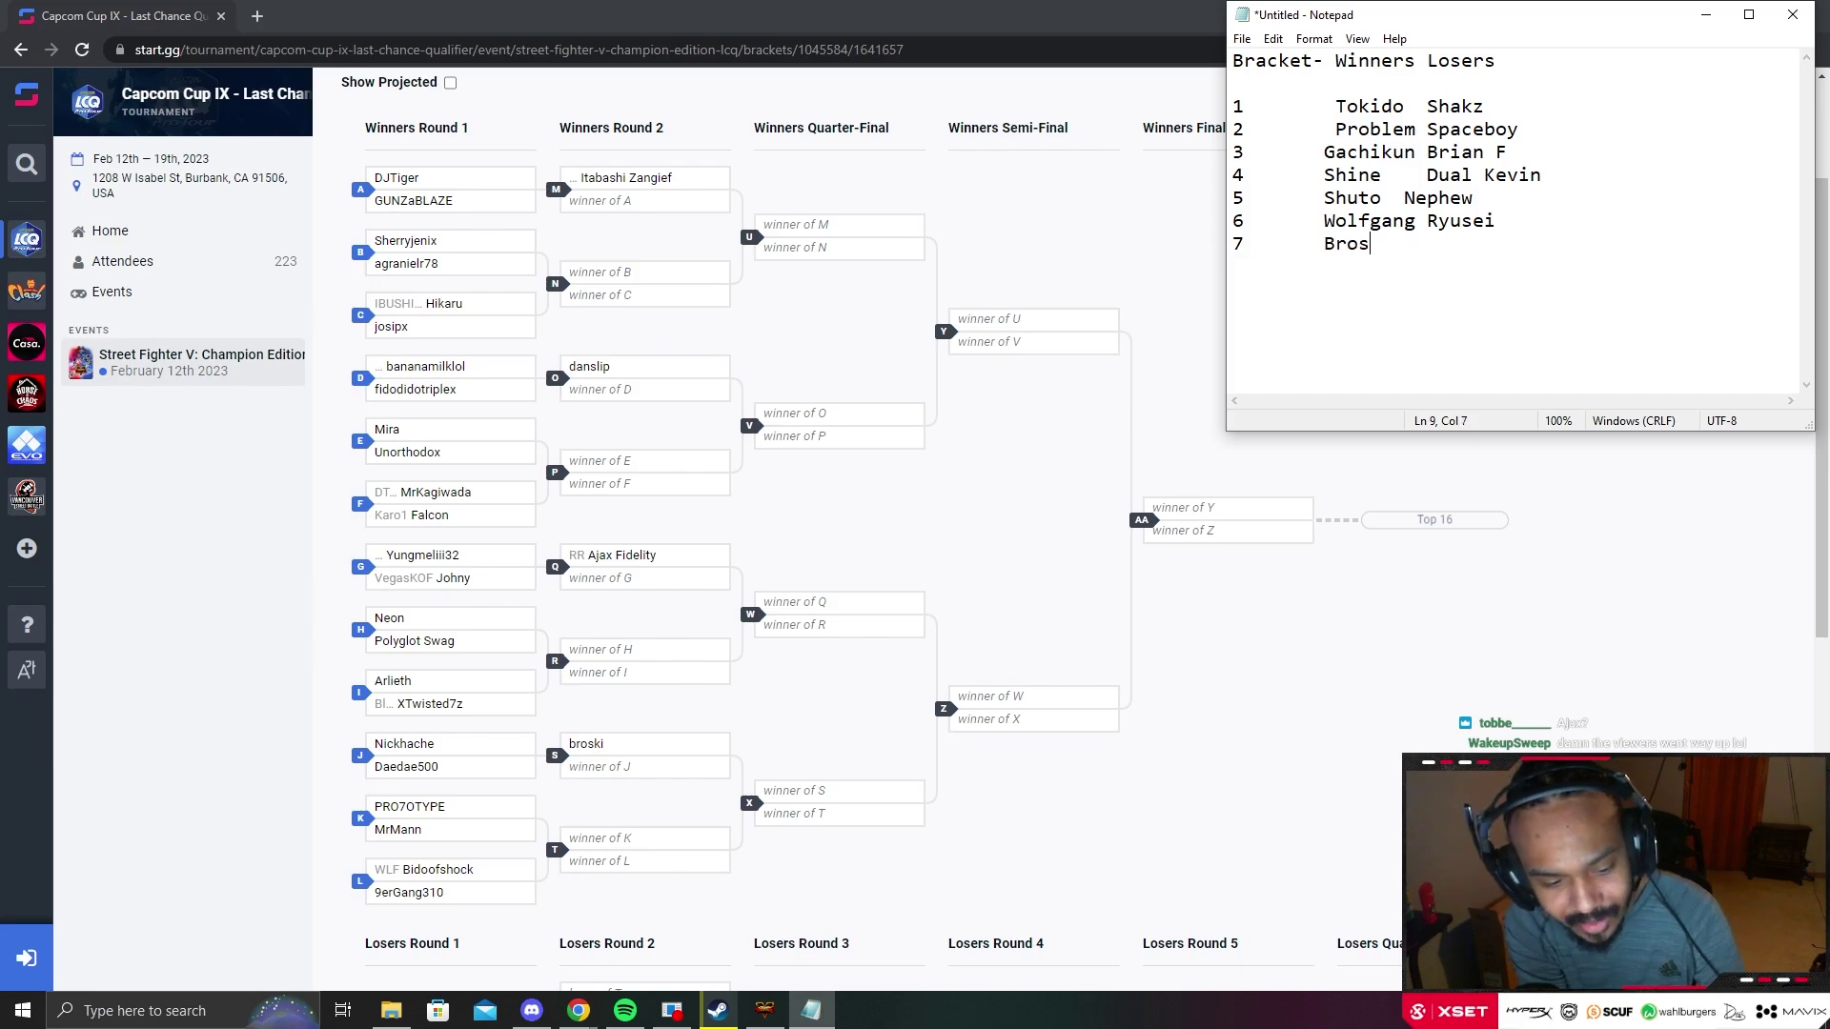
text(ki Itazan)
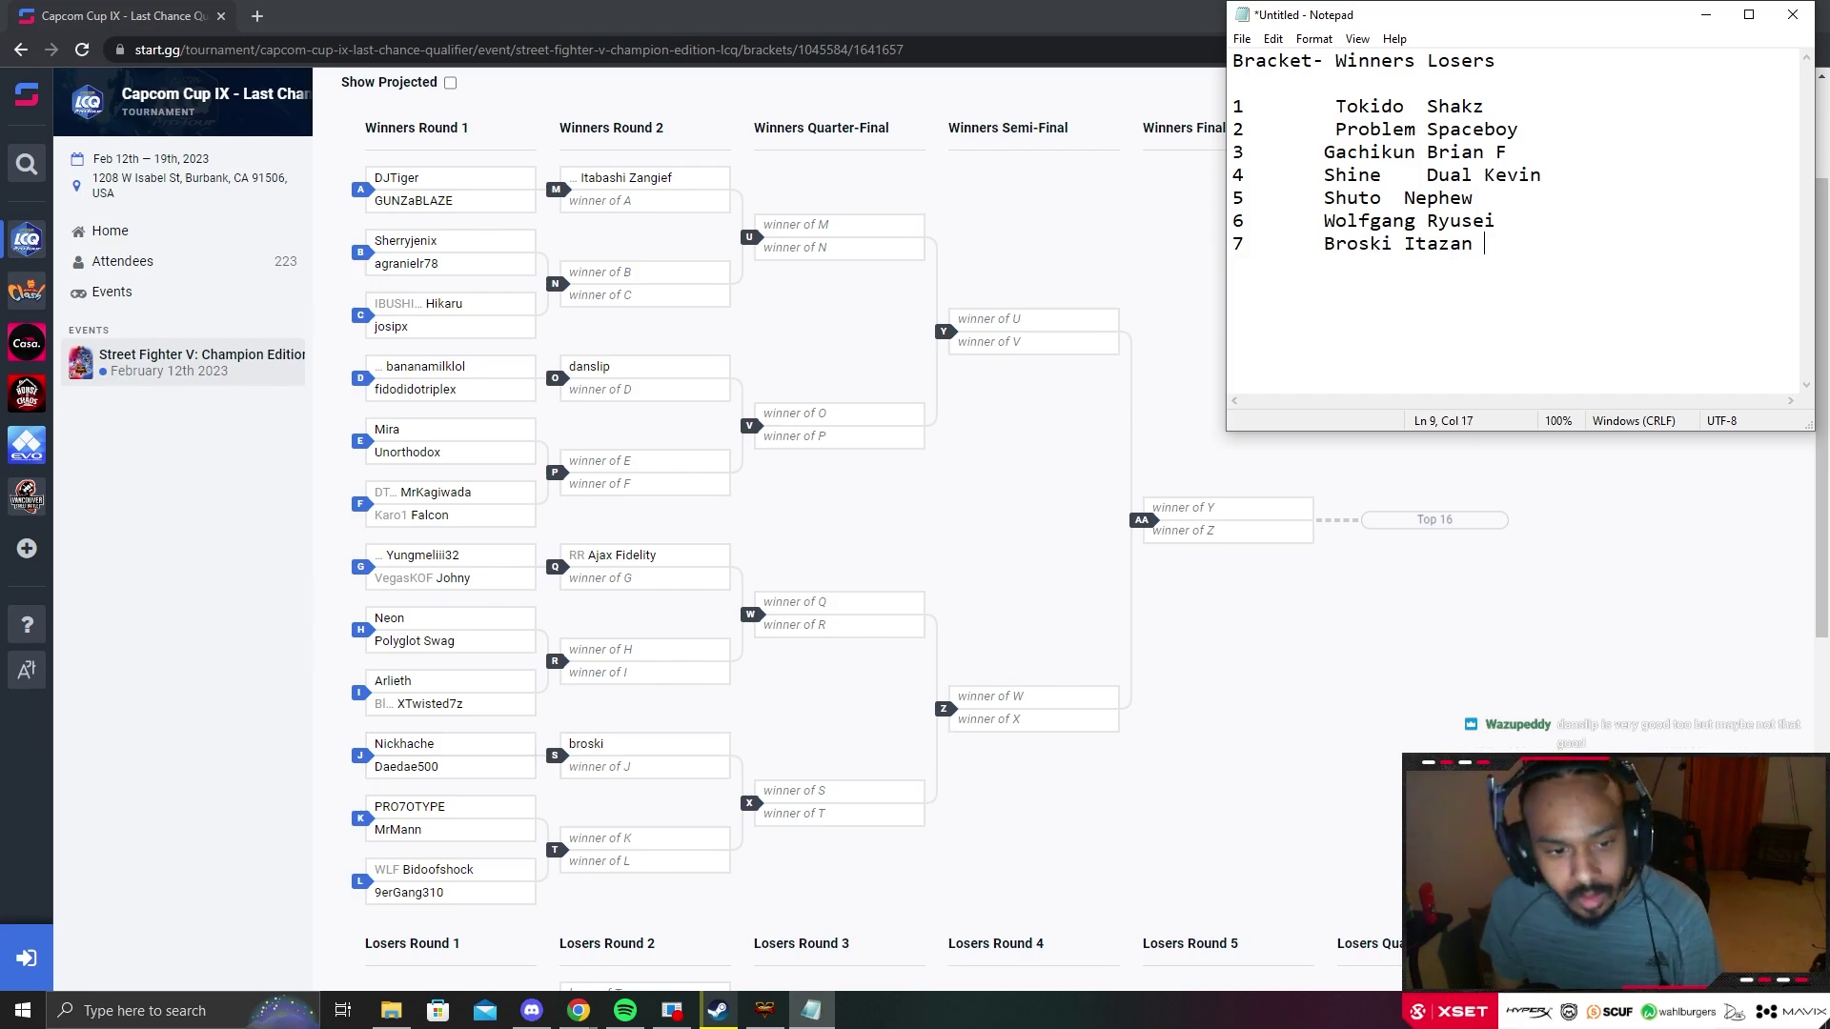
scroll(448, 786, down, 1)
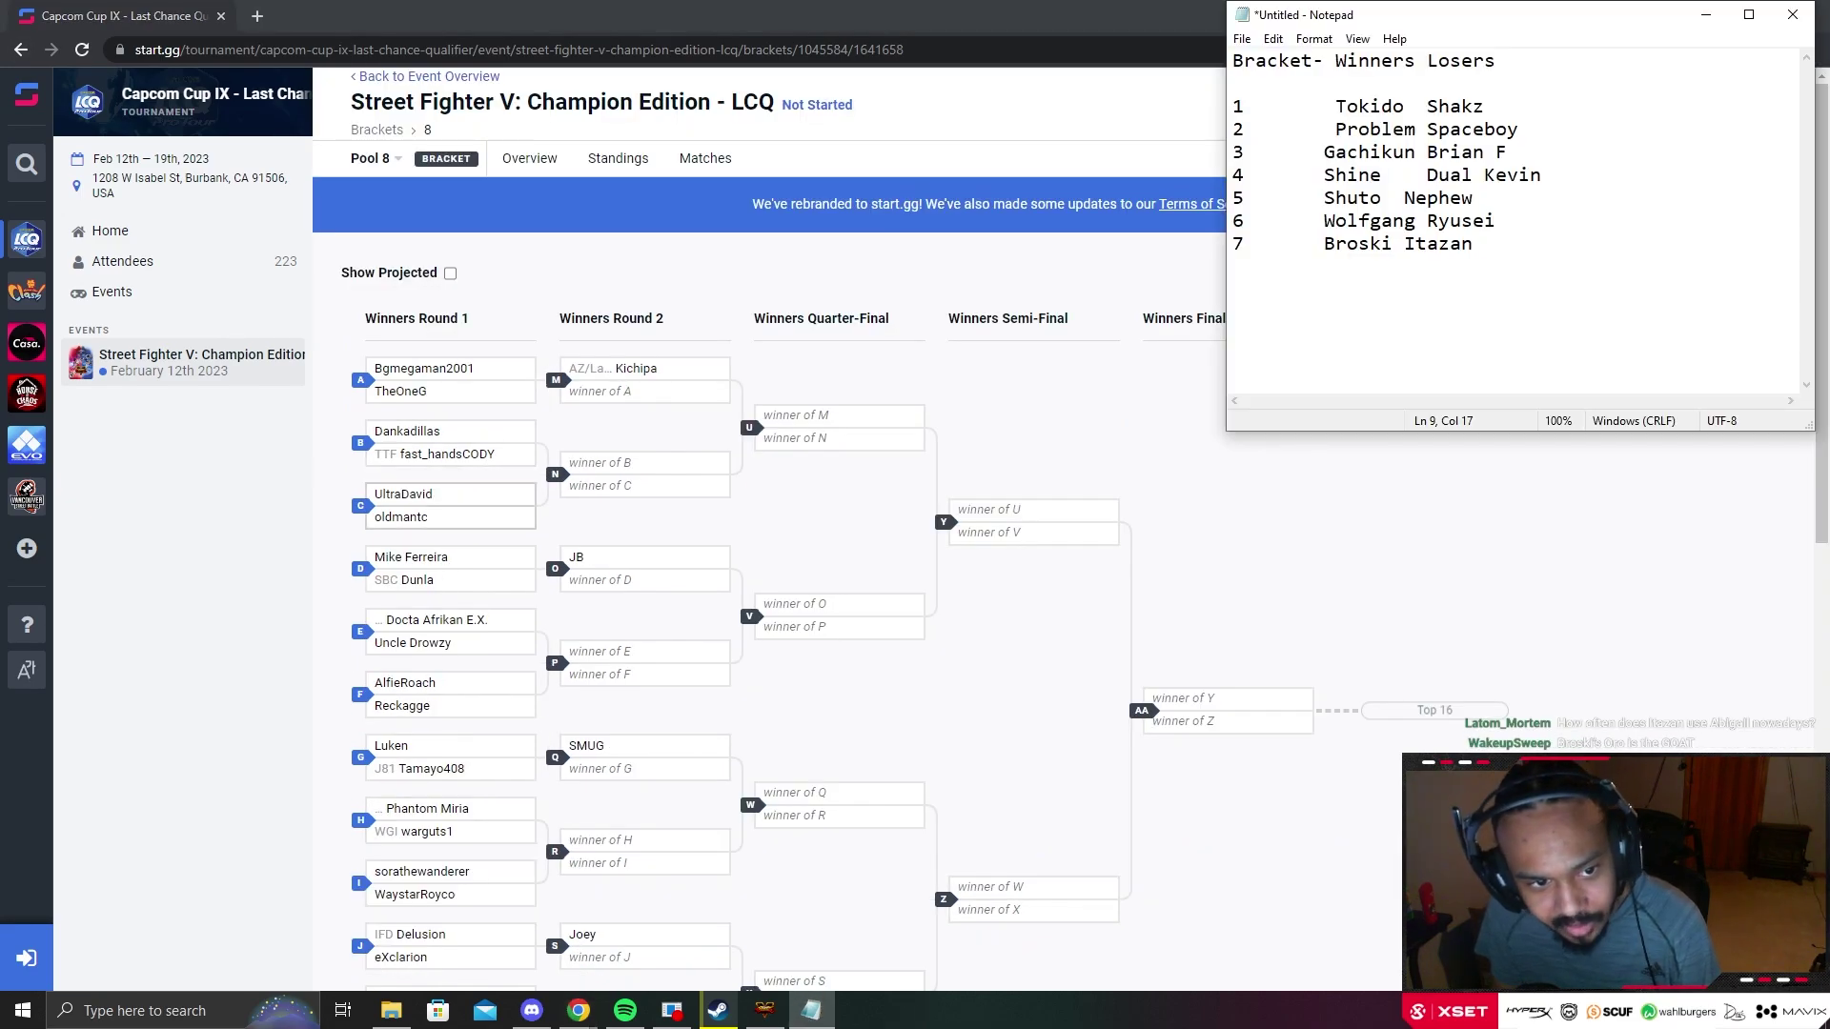
scroll(448, 424, down, 1)
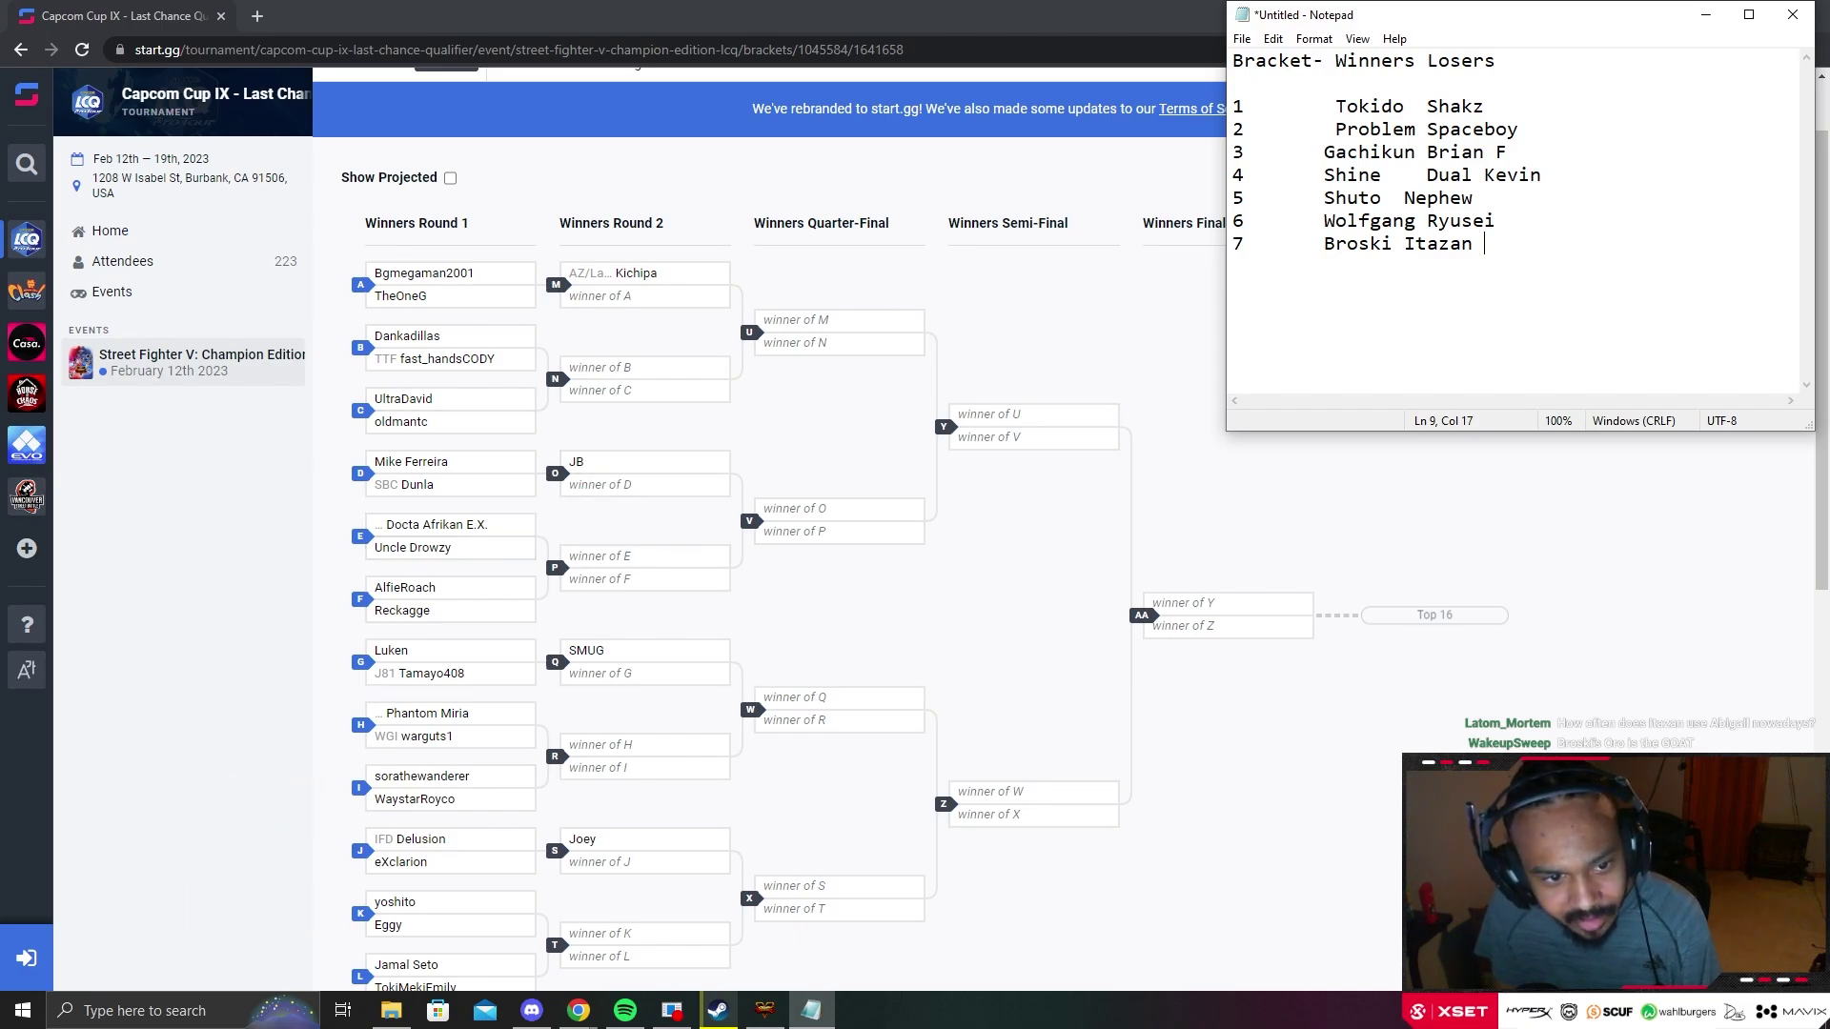
scroll(448, 535, down, 1)
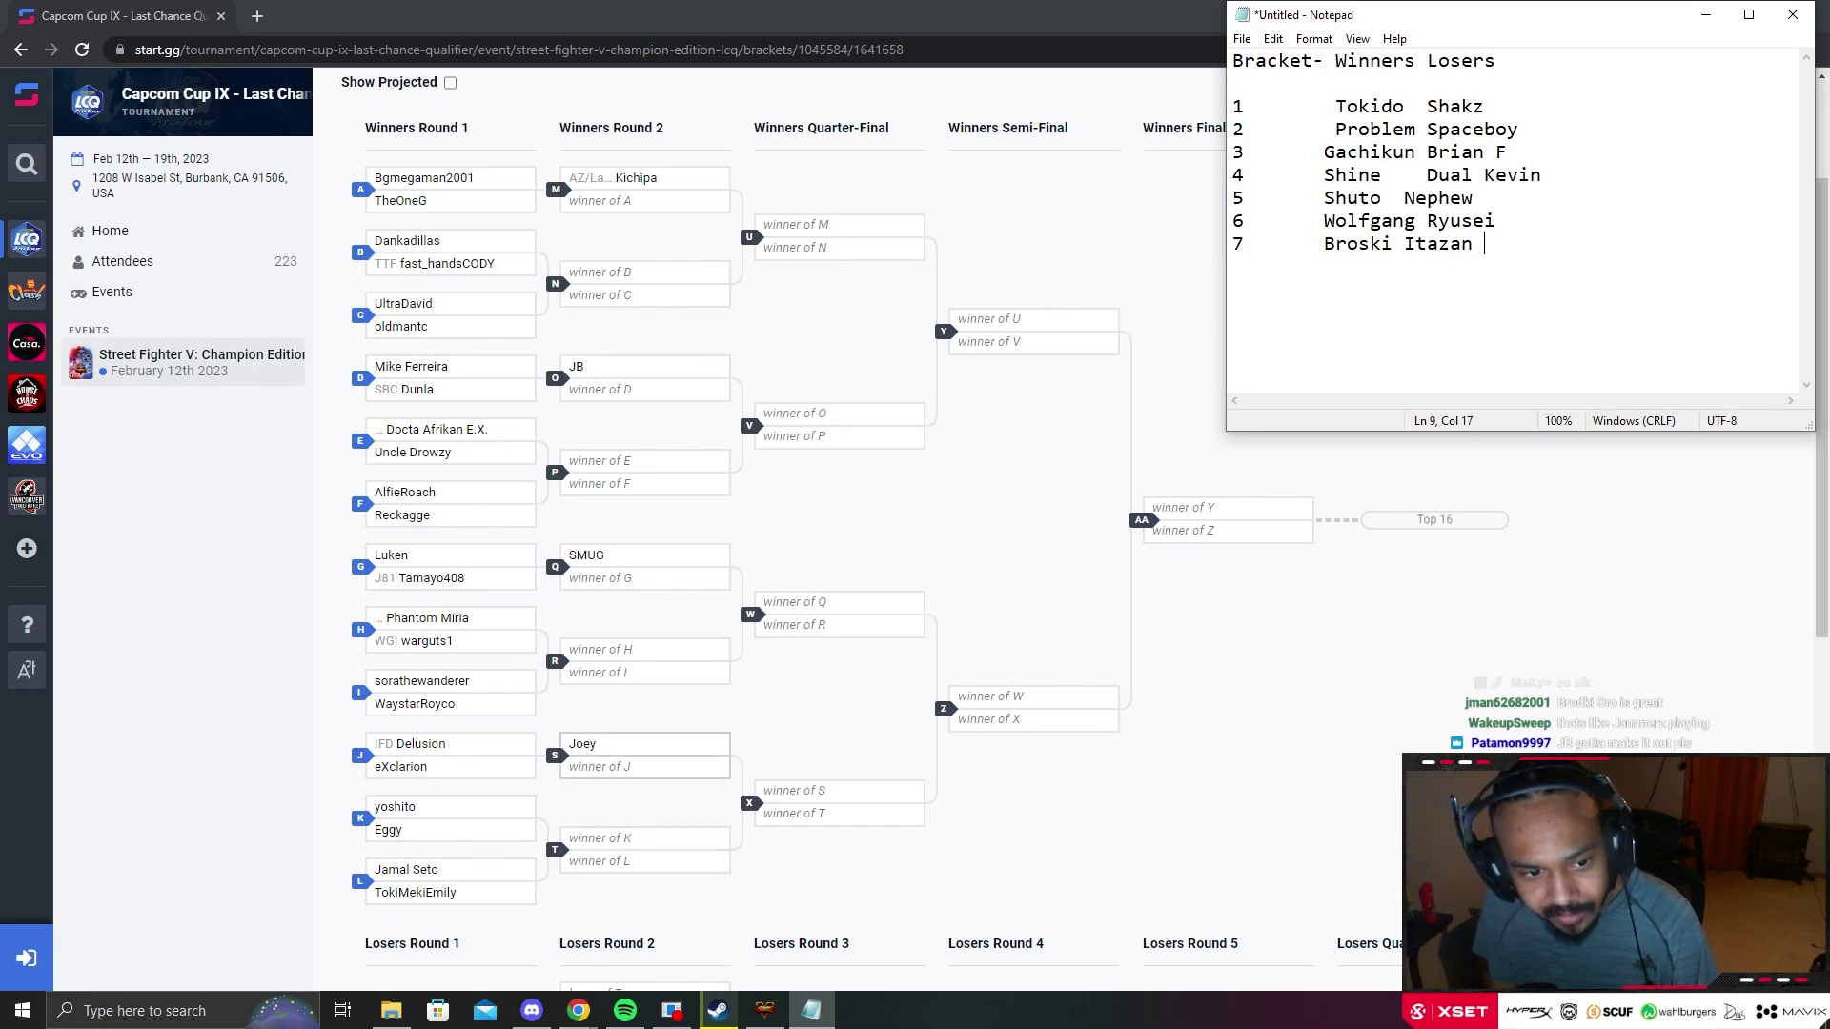
key(shift+Right)
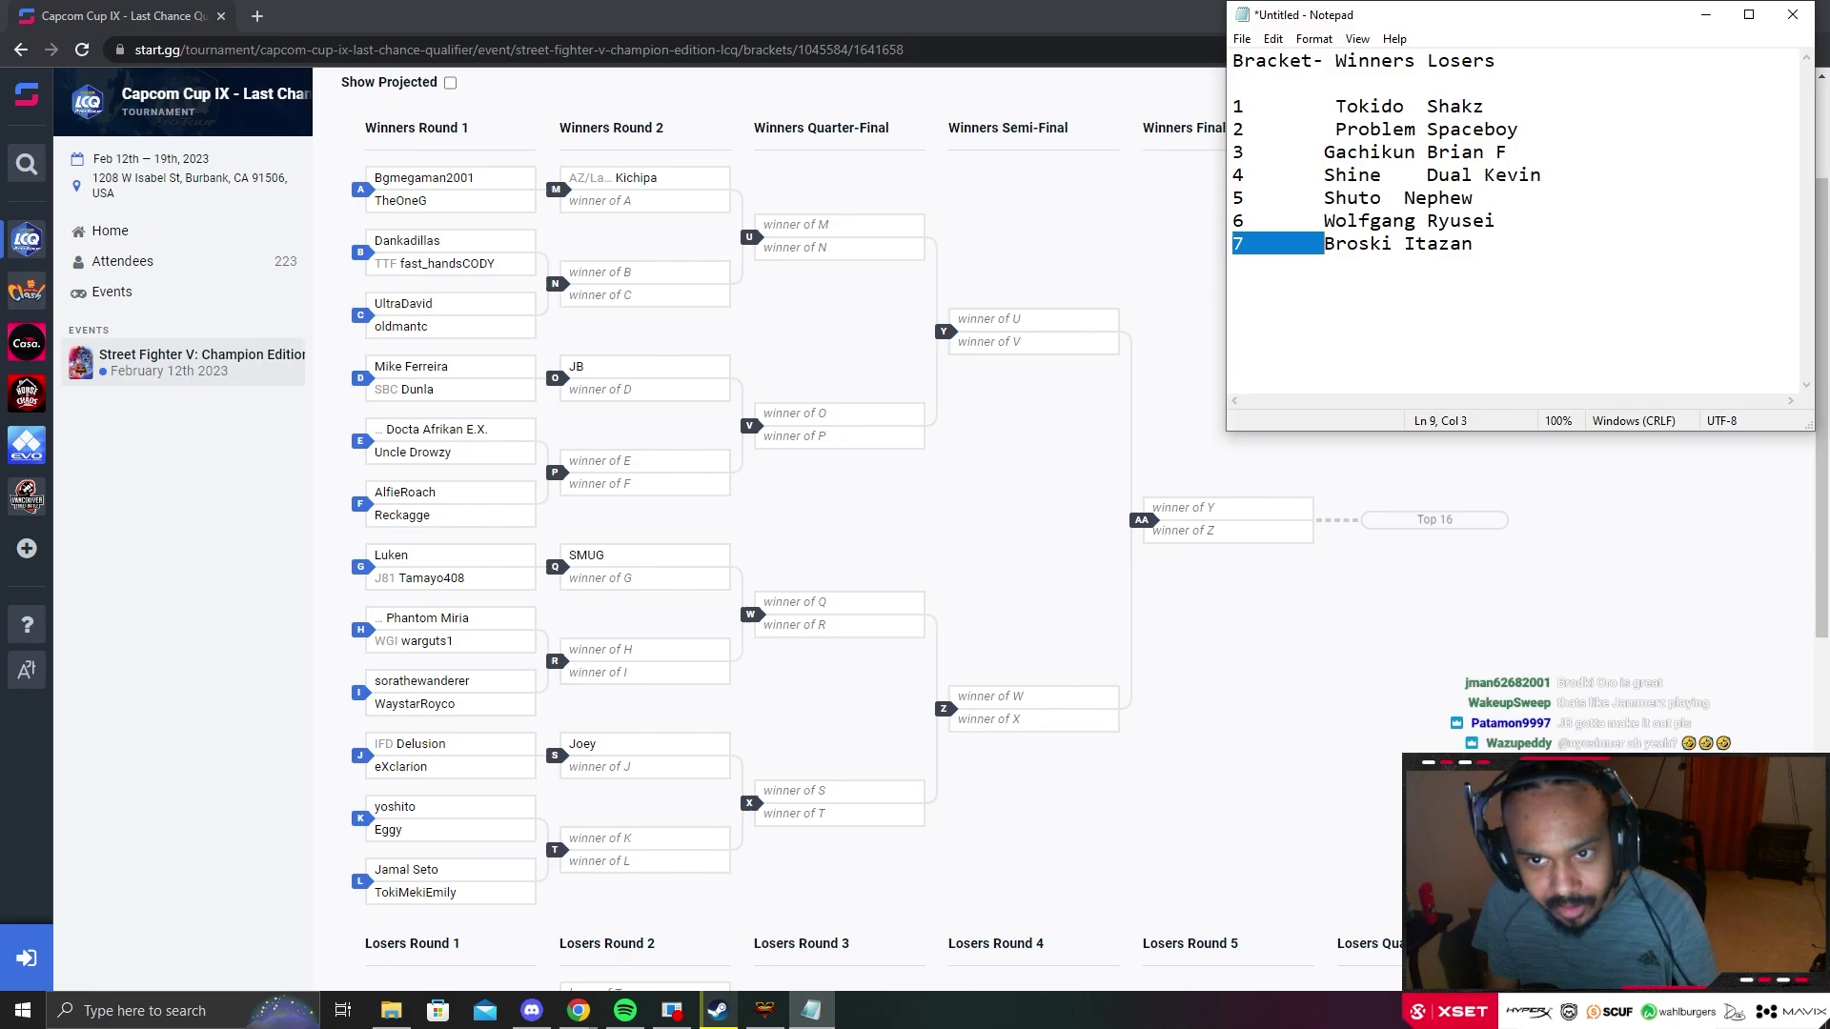
key(End)
key(Return)
text(8	)
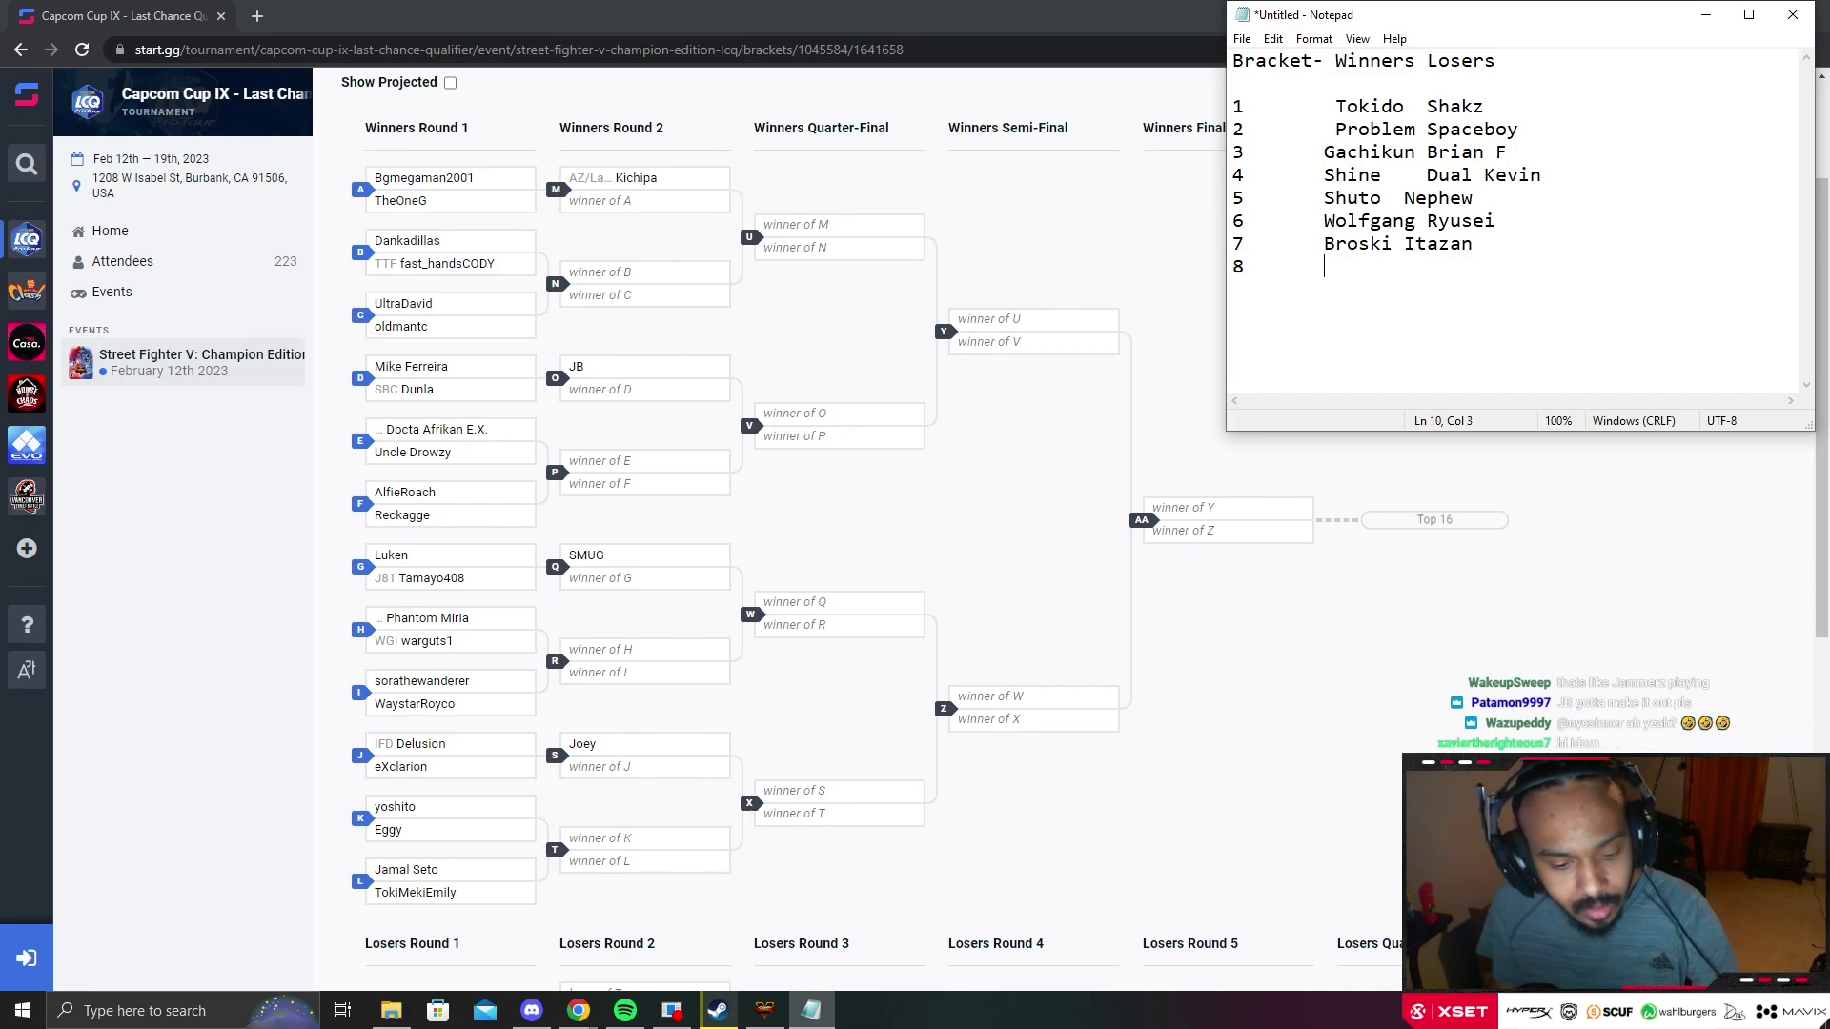
text(JB)
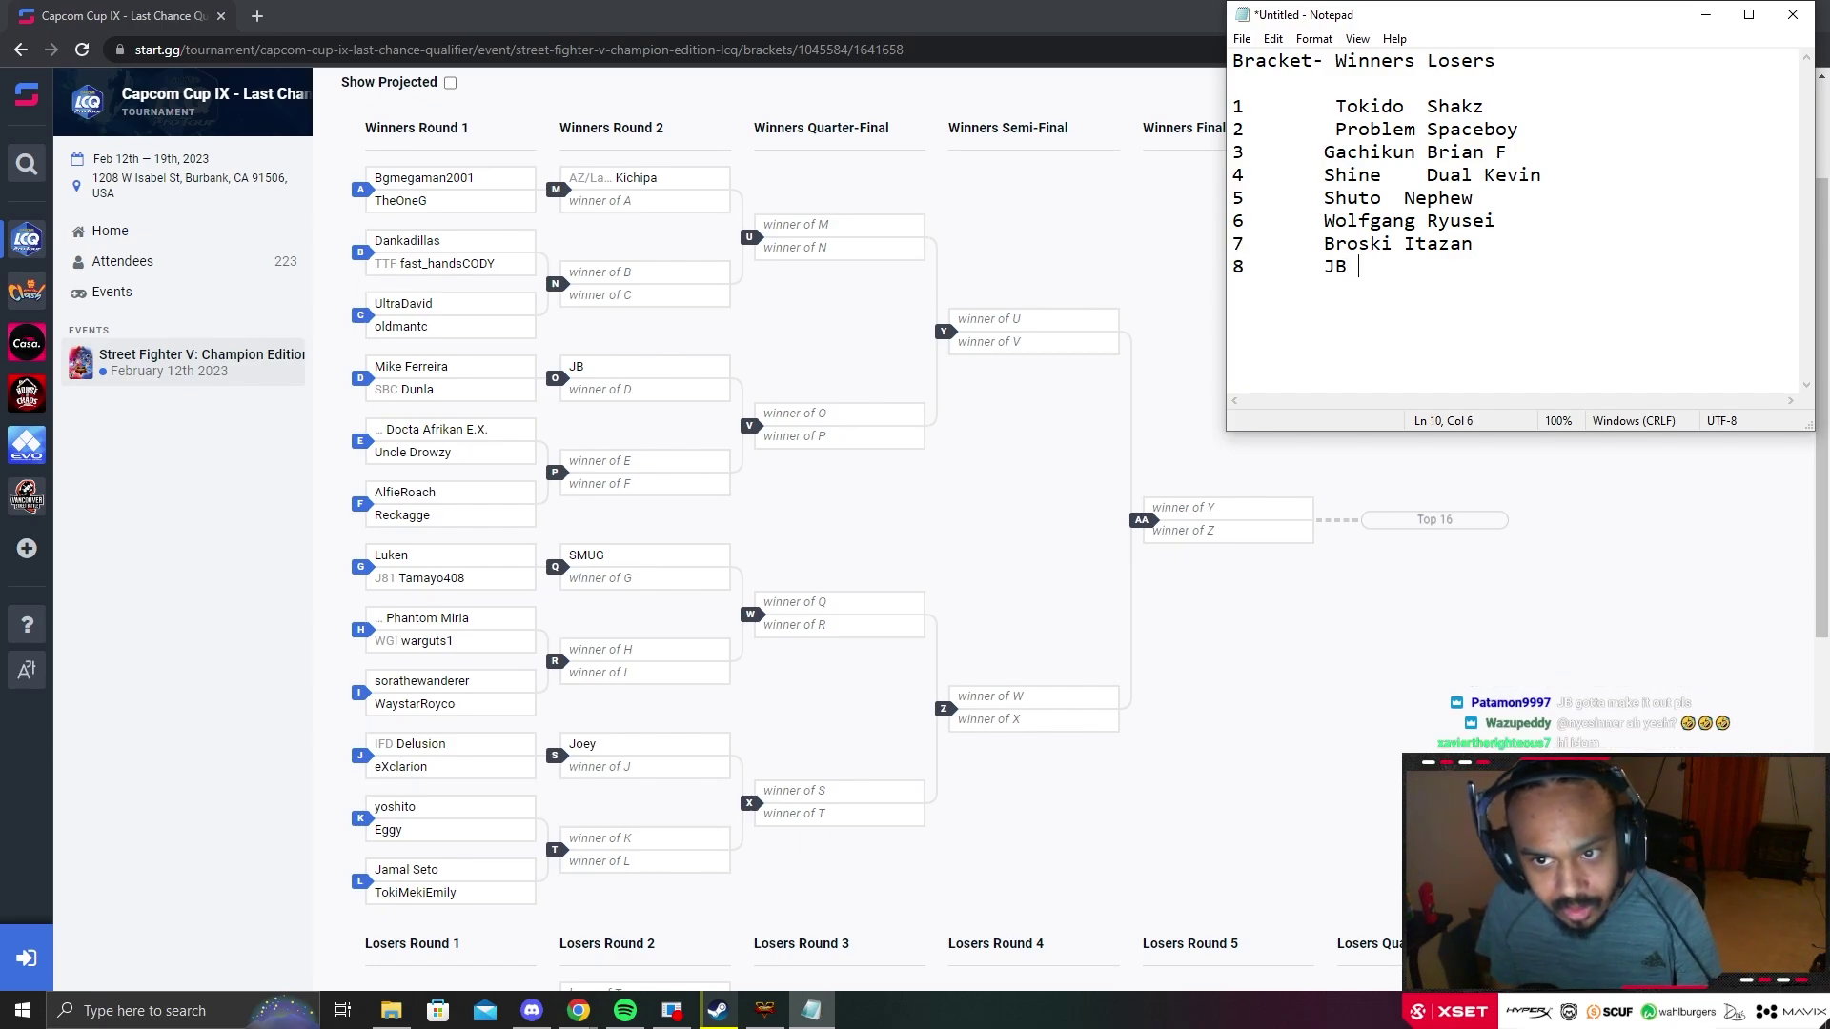
Step: Add Smug as the second Pool 8 pick and open the LCQ Top 16 bracket
scroll(820, 529, down, 2)
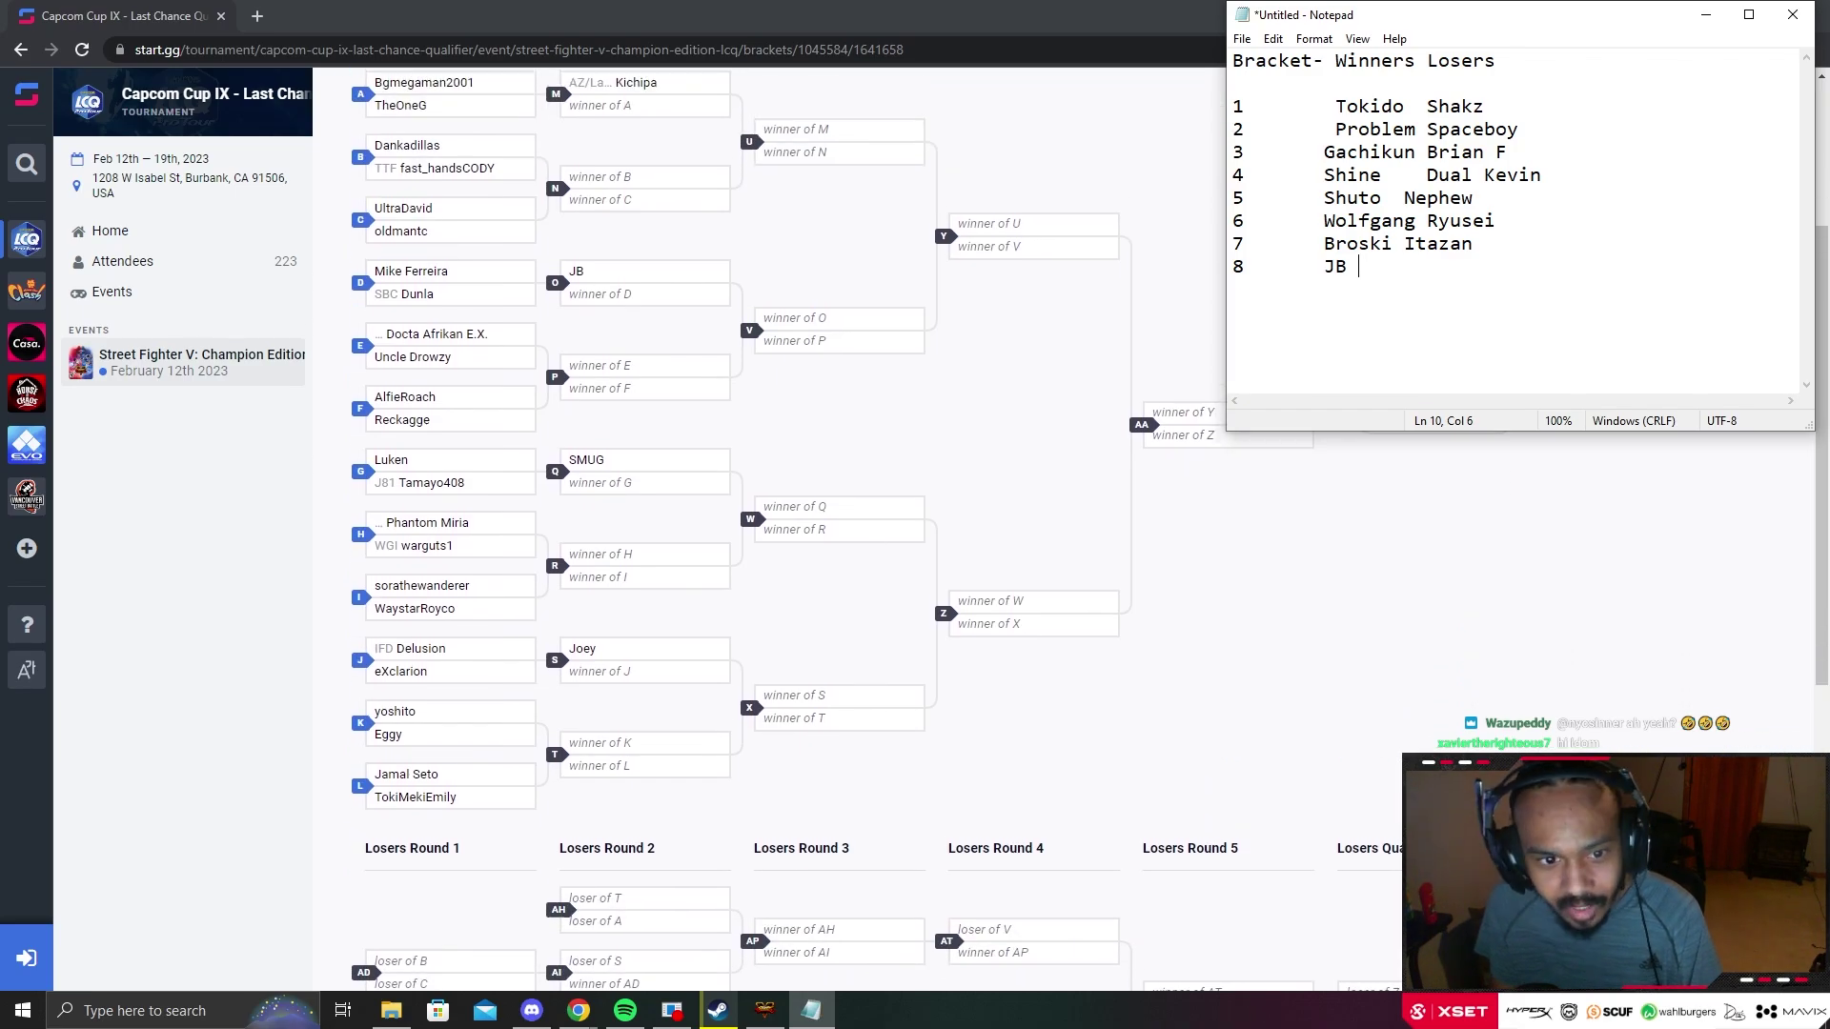
scroll(820, 529, up, 3)
scroll(820, 528, down, 3)
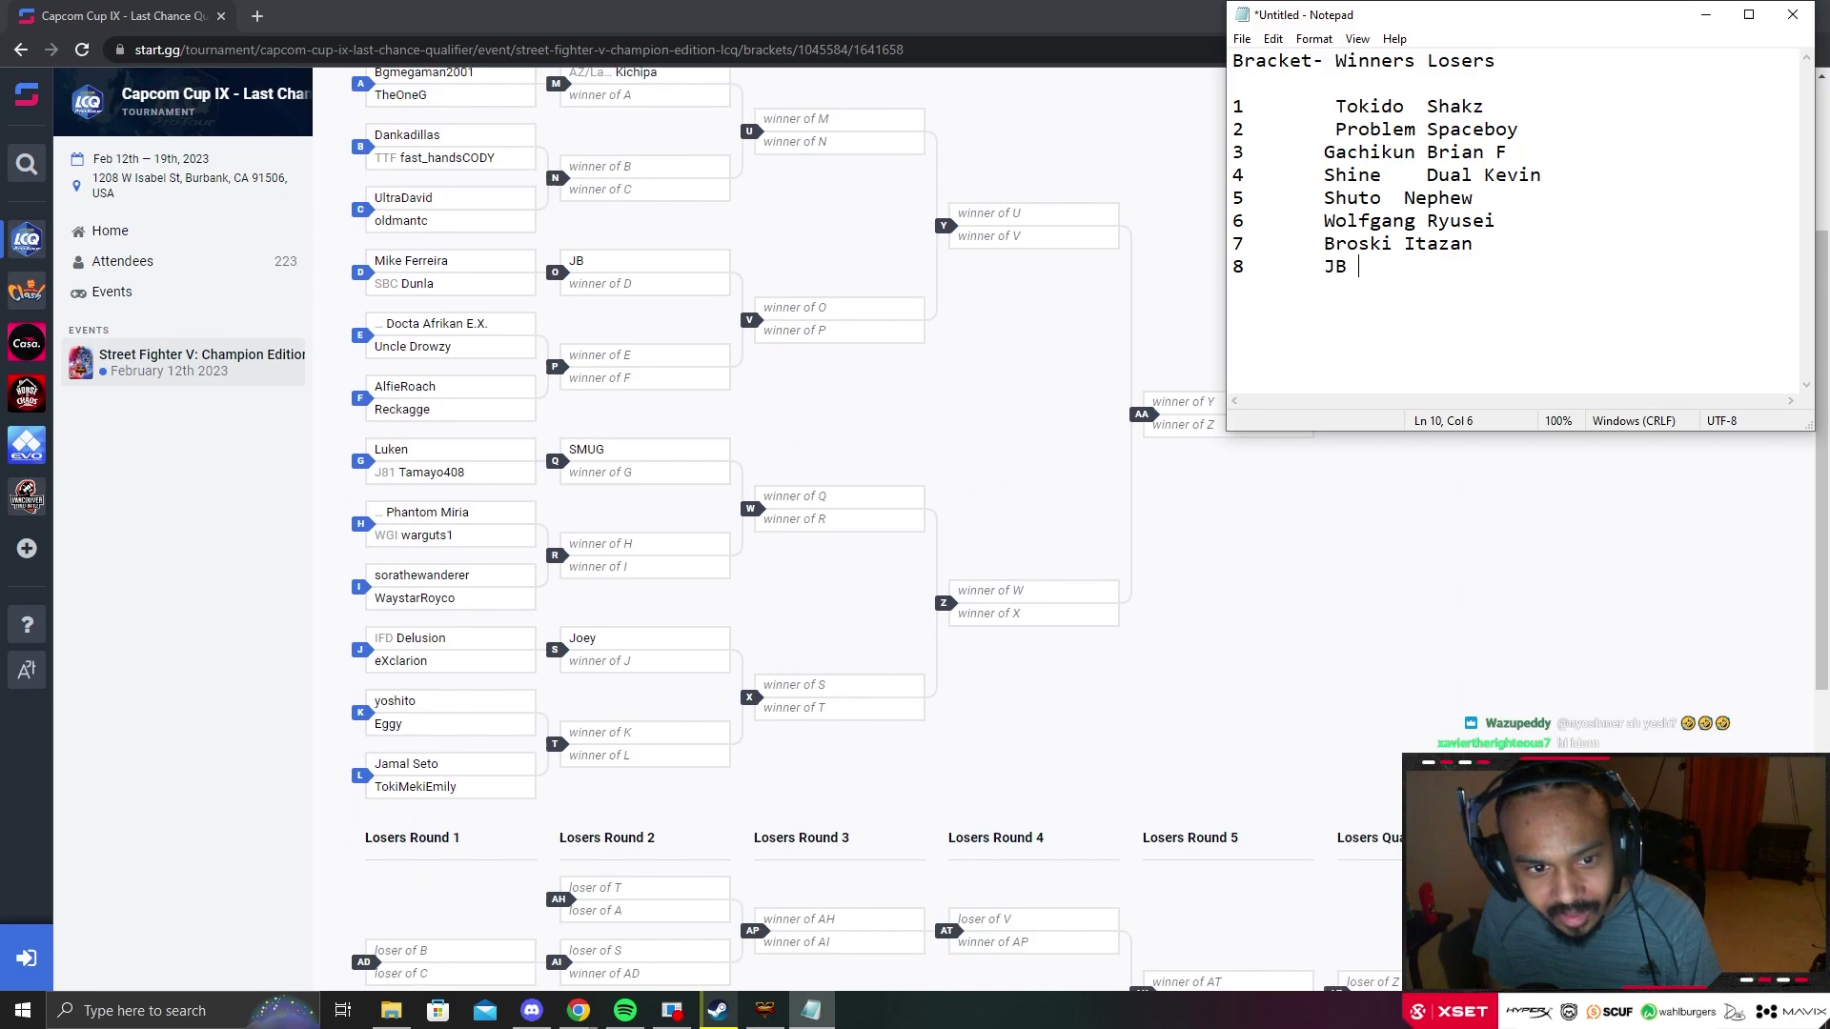
scroll(820, 529, down, 1)
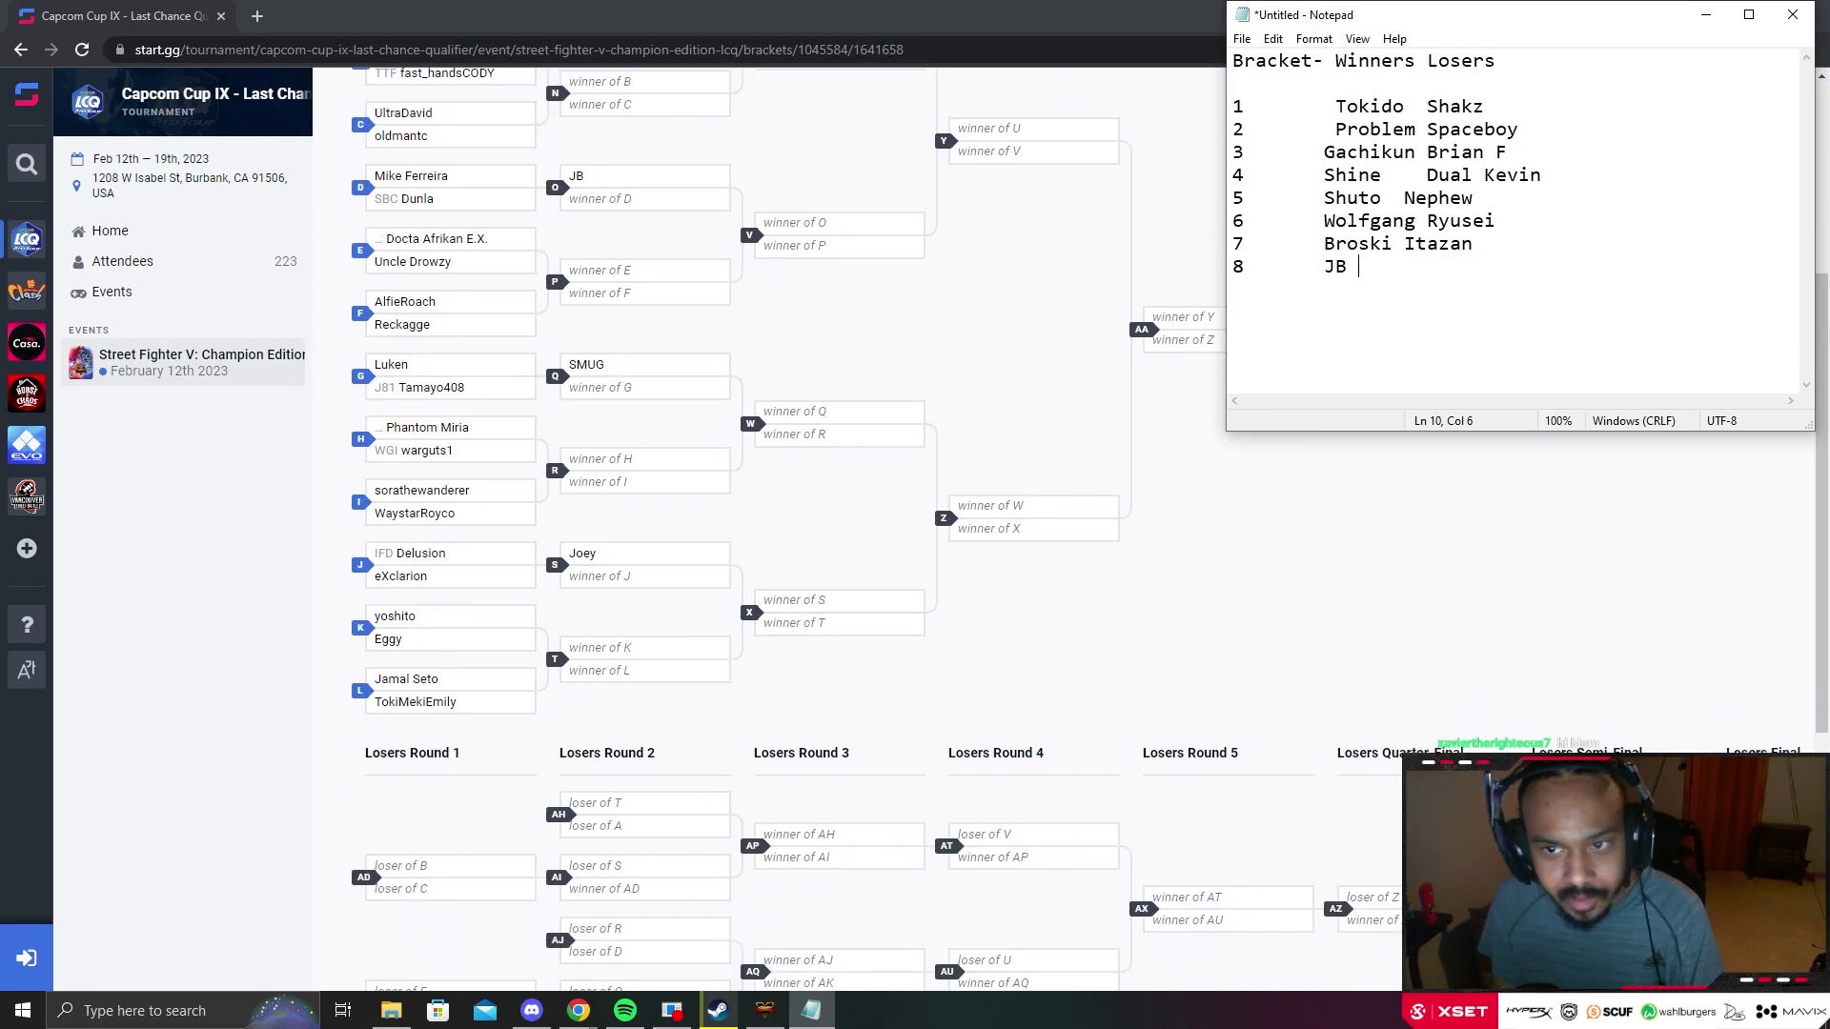
scroll(819, 529, up, 3)
key(Tab)
text(Smug)
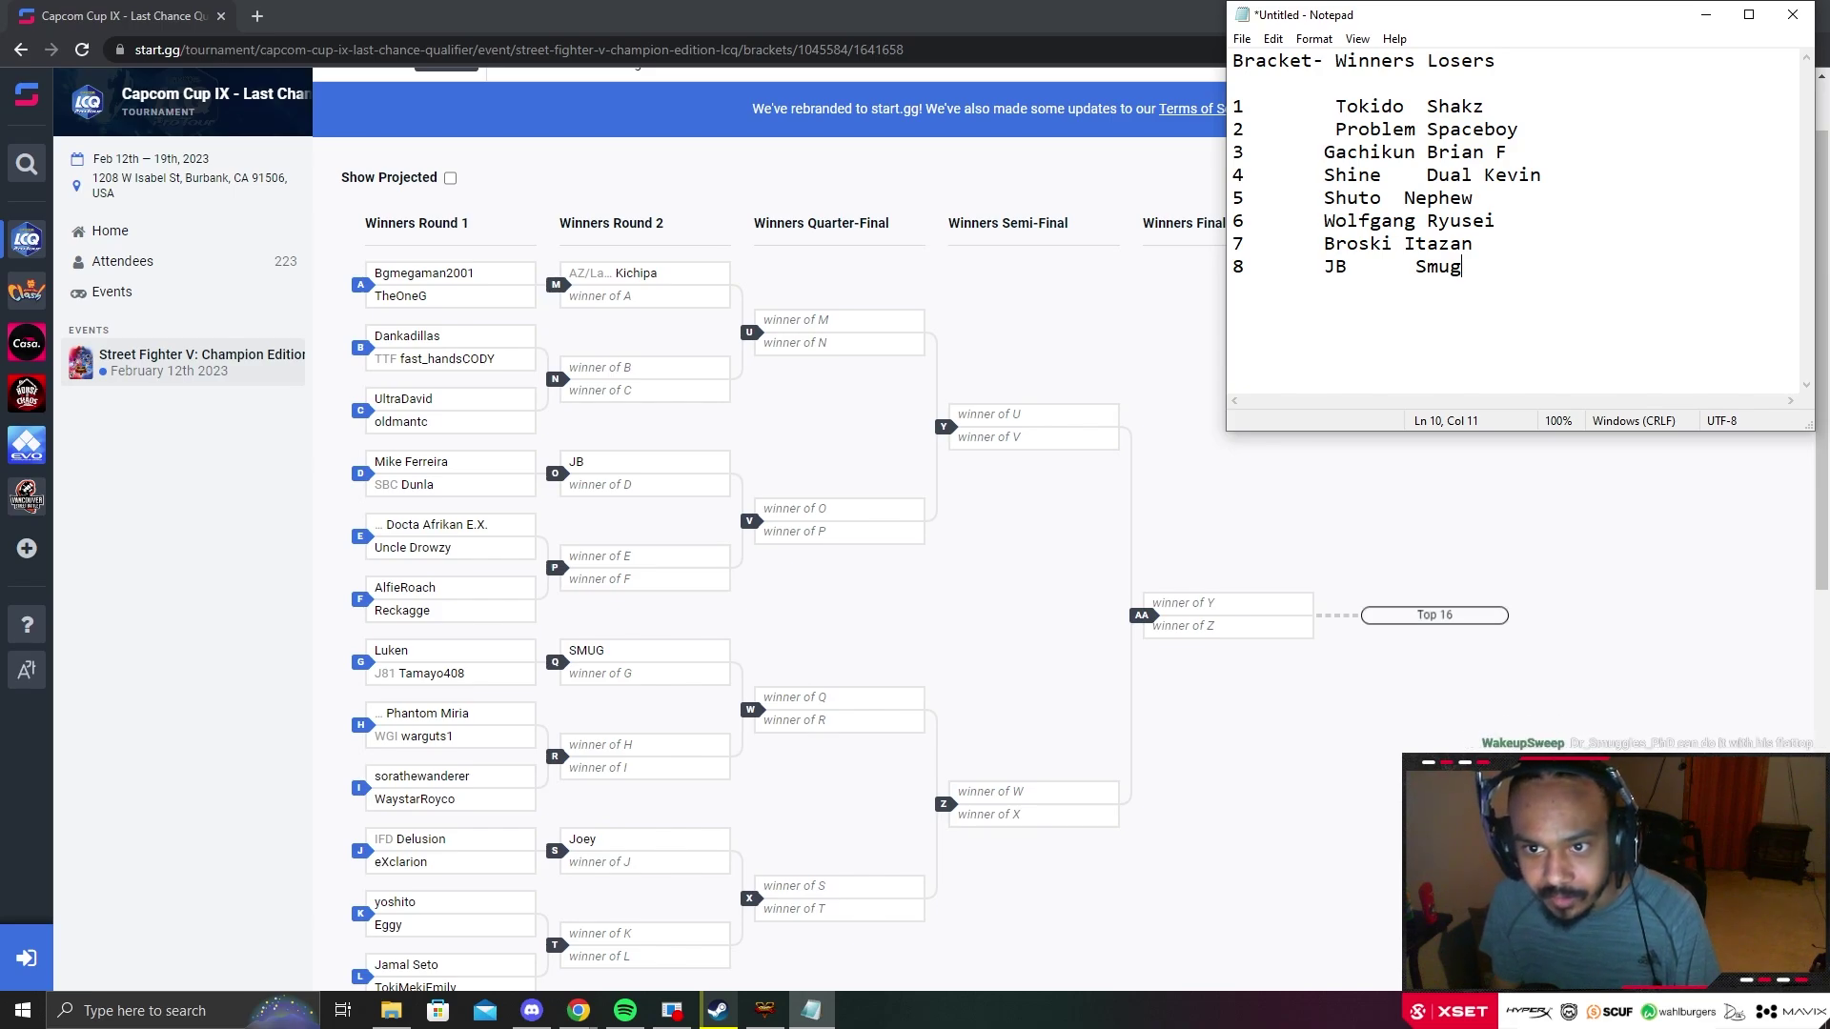
click(1435, 615)
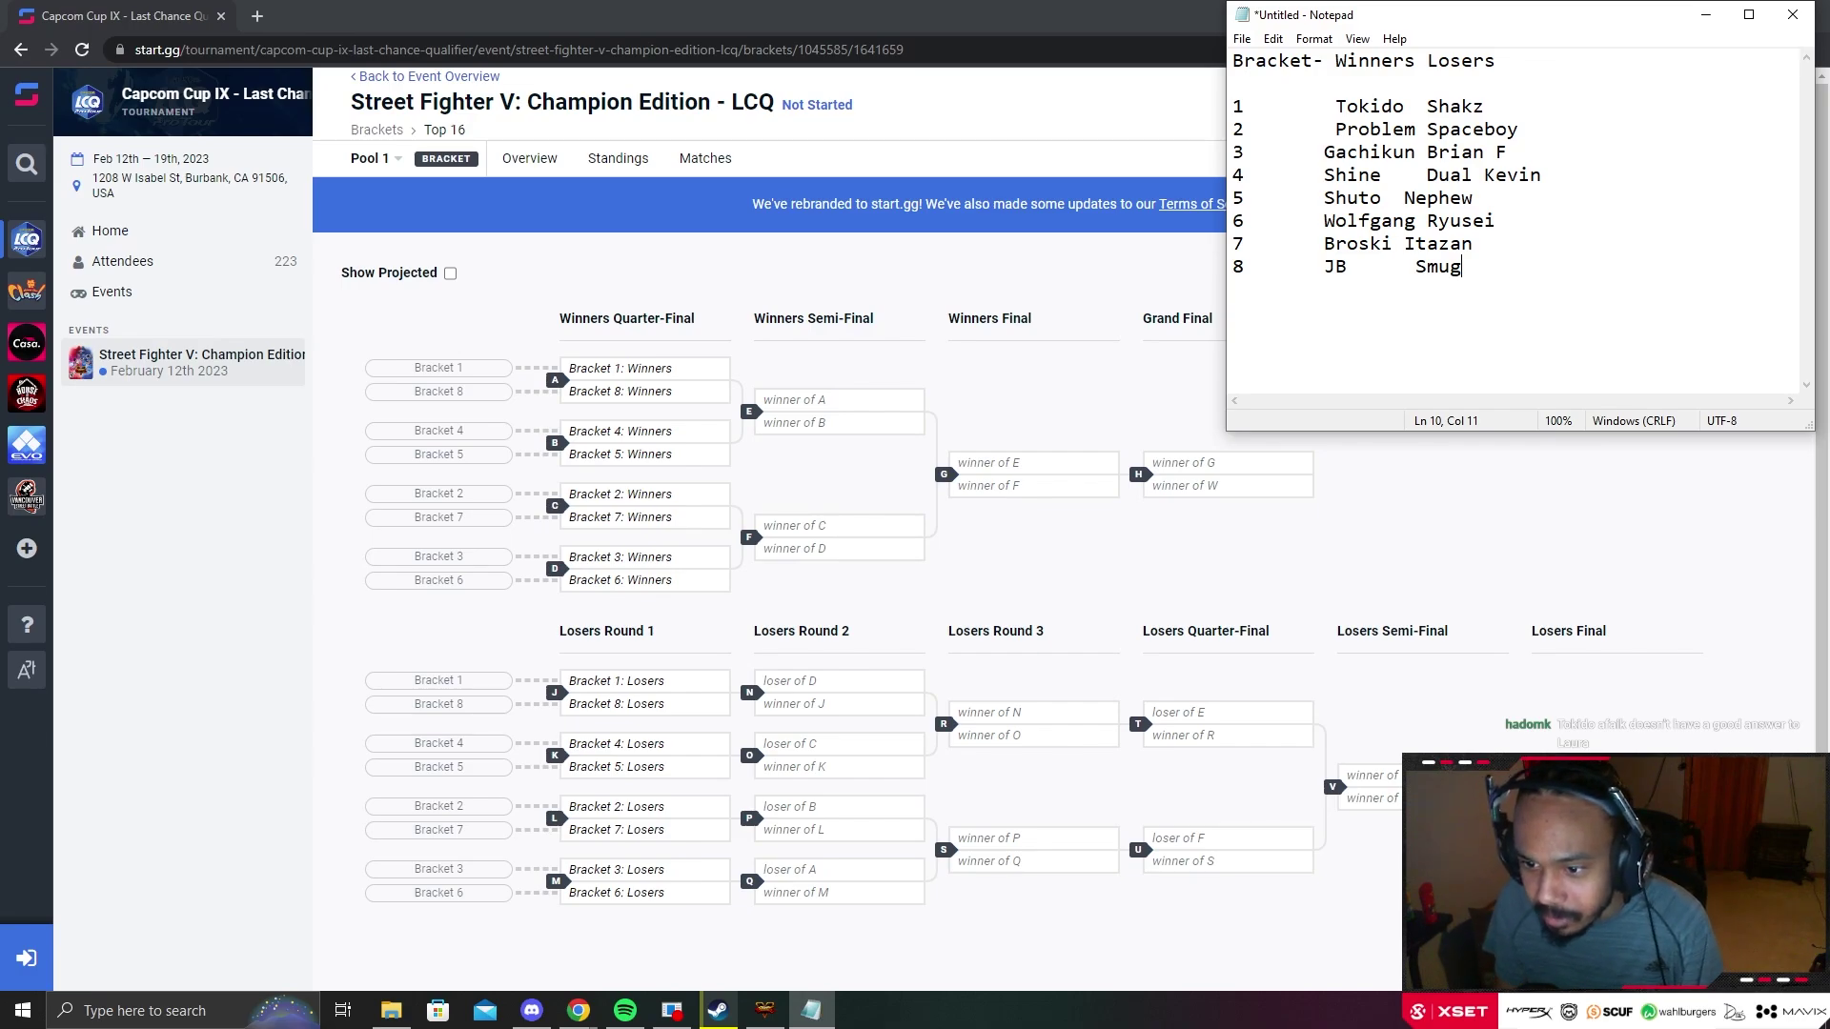
Step: Switch to Chrome and drag the Capcom Cup IX Finals Top 16 bracket window into view
key(alt+Tab)
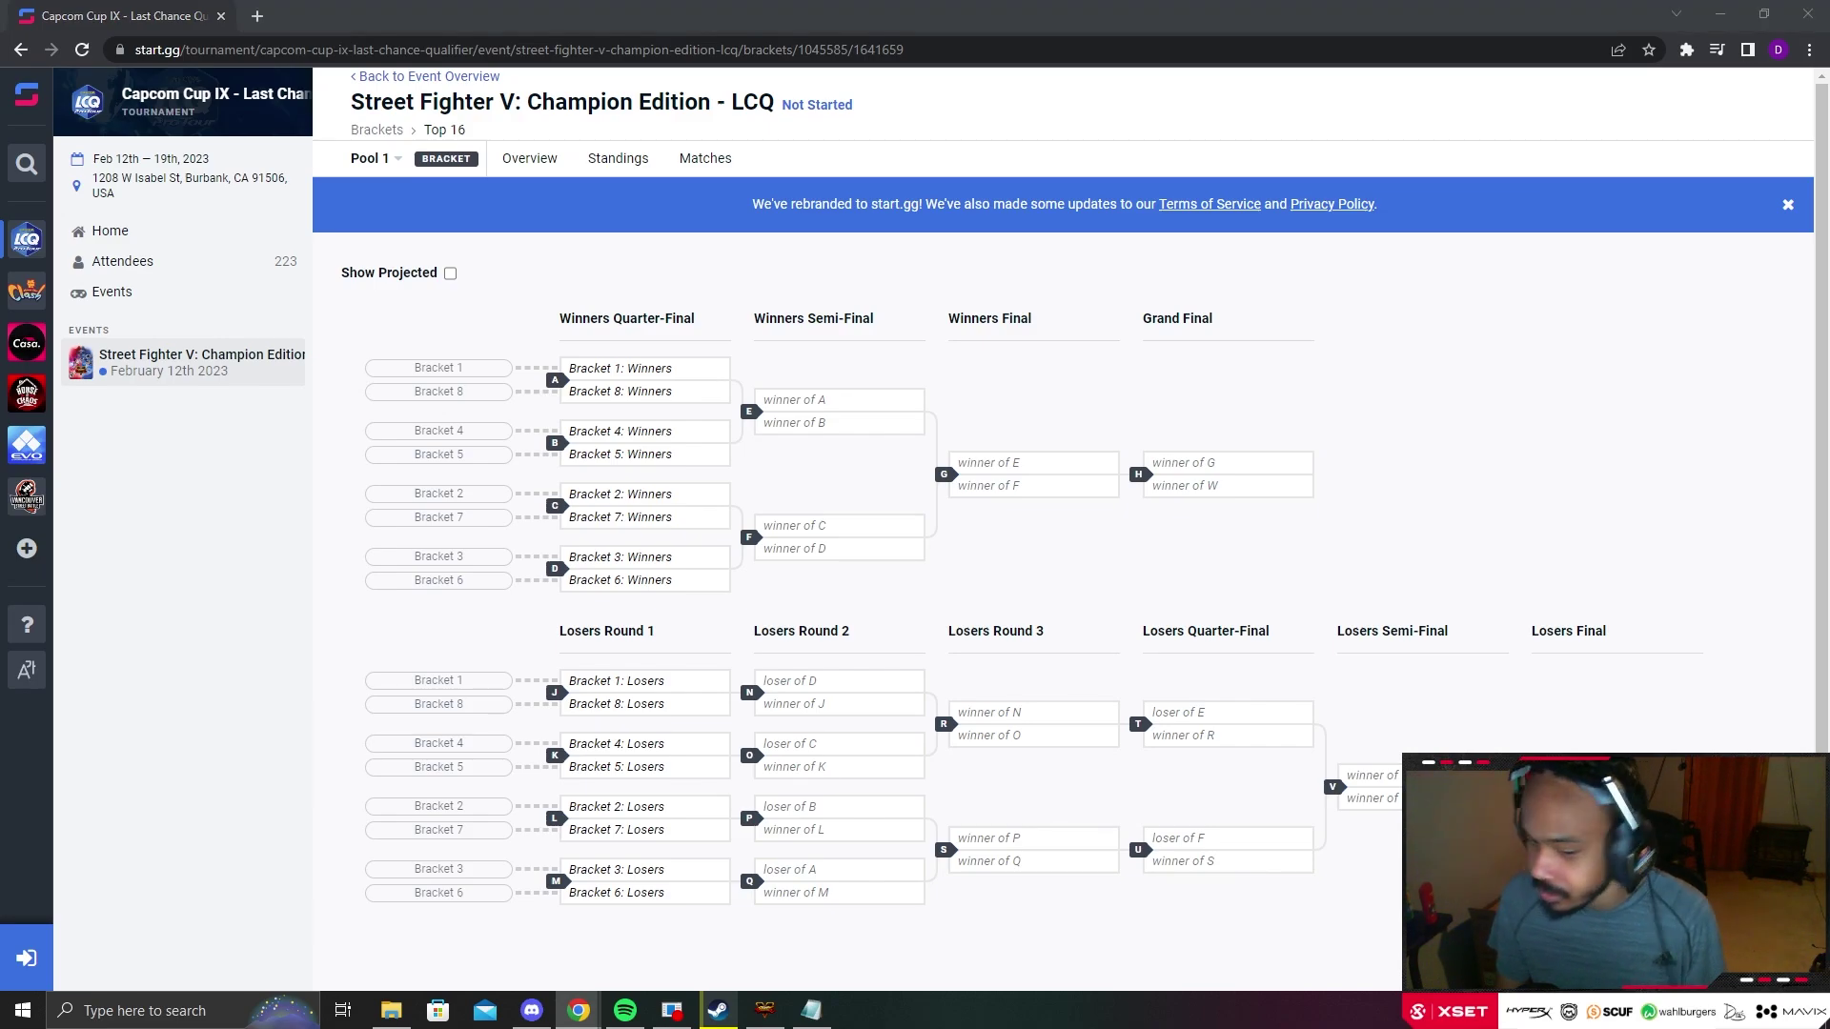
drag(1828, 57, 1030, 19)
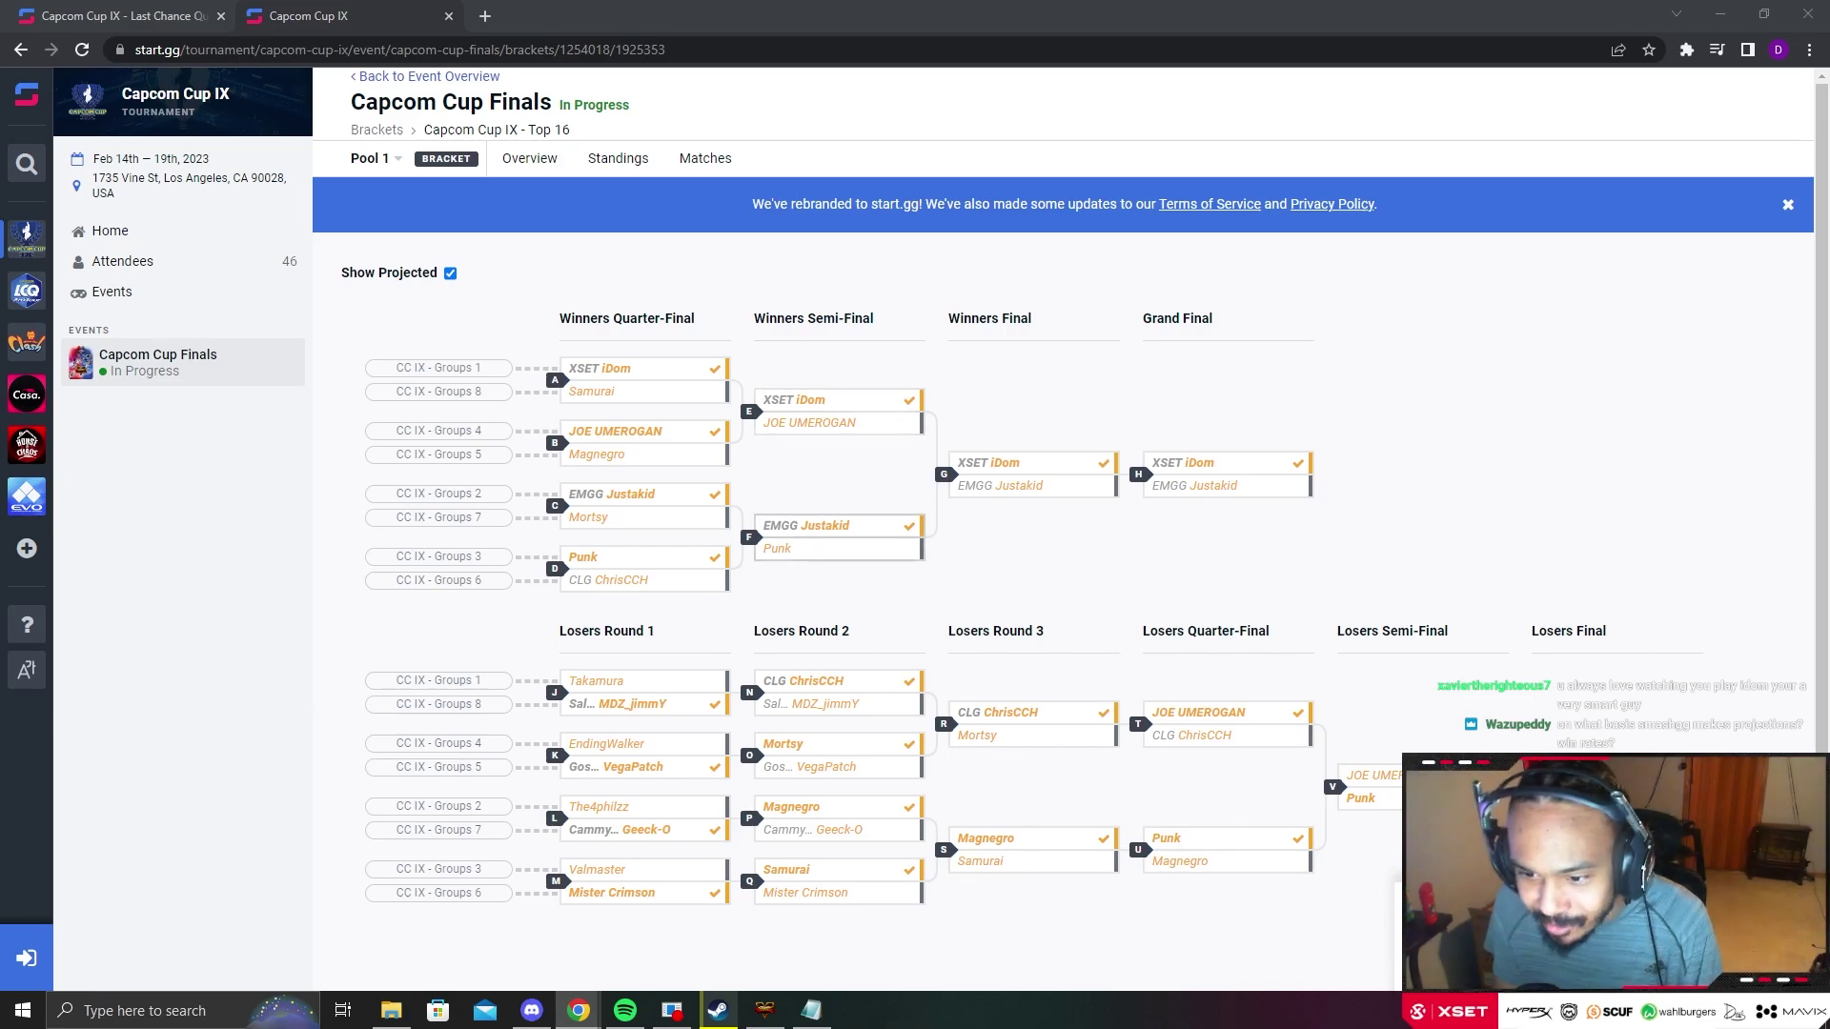
click(450, 272)
click(450, 272)
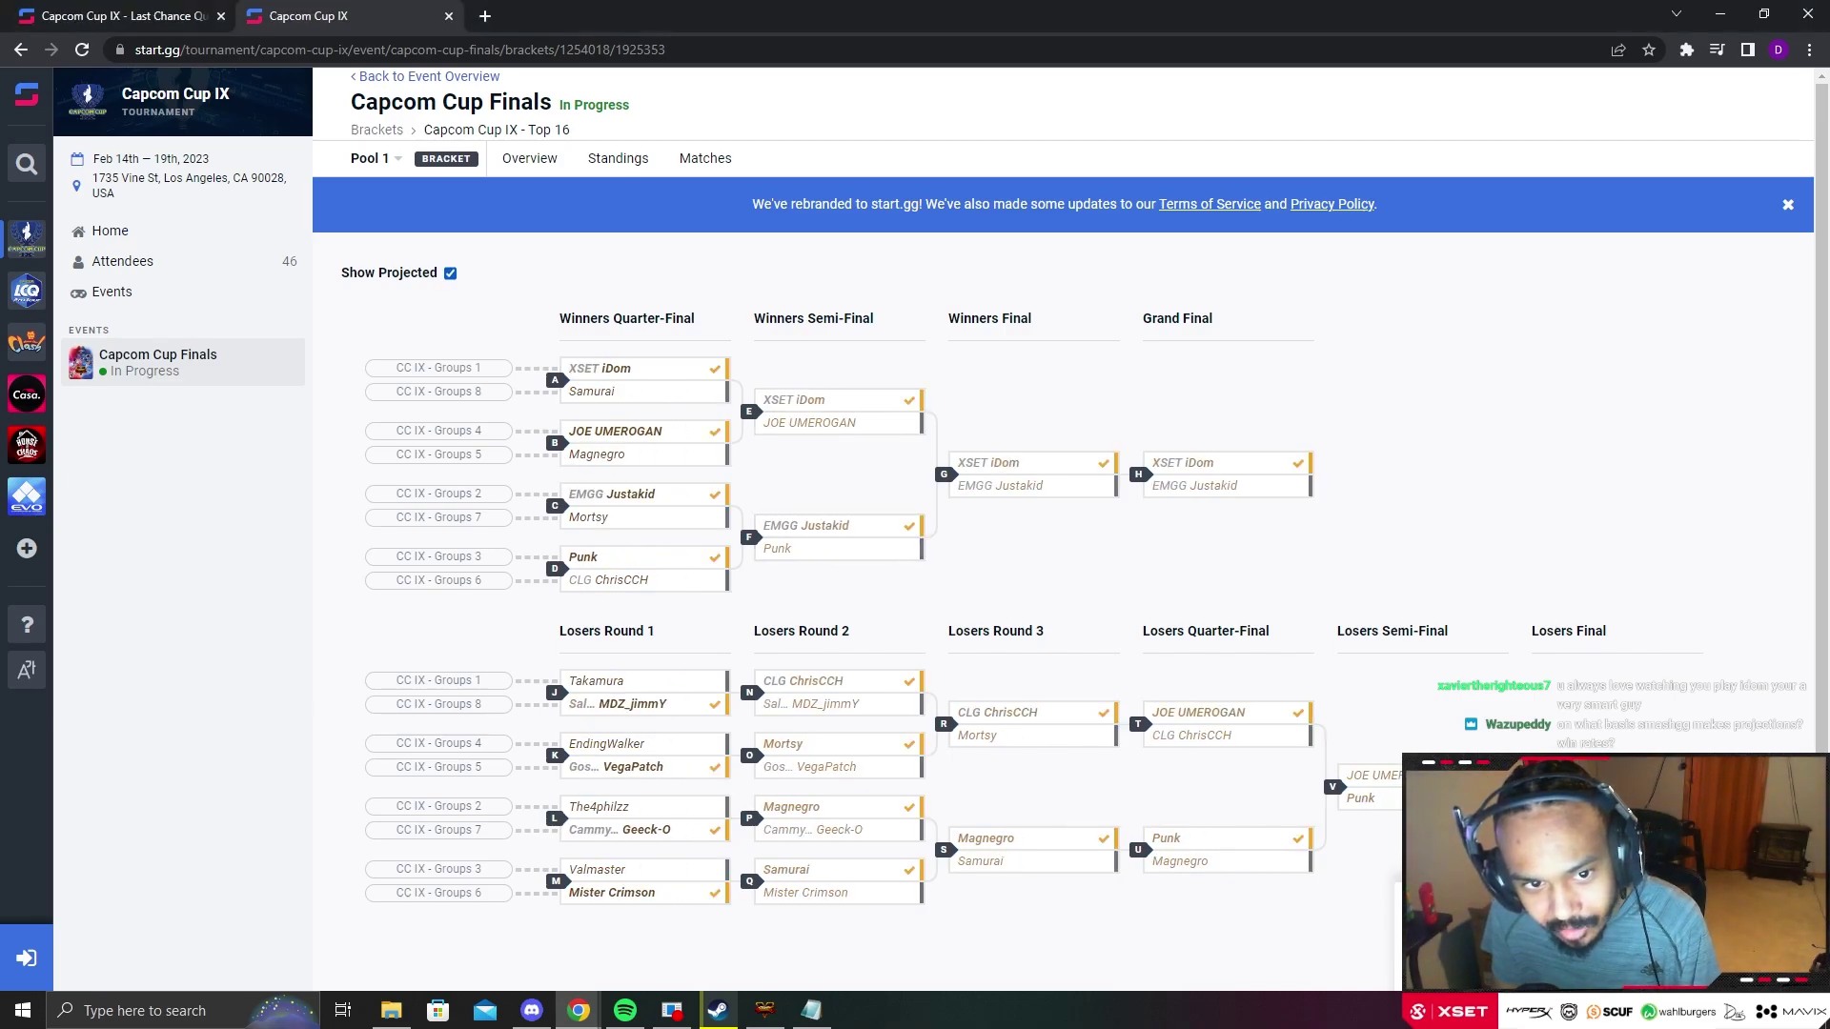
click(450, 272)
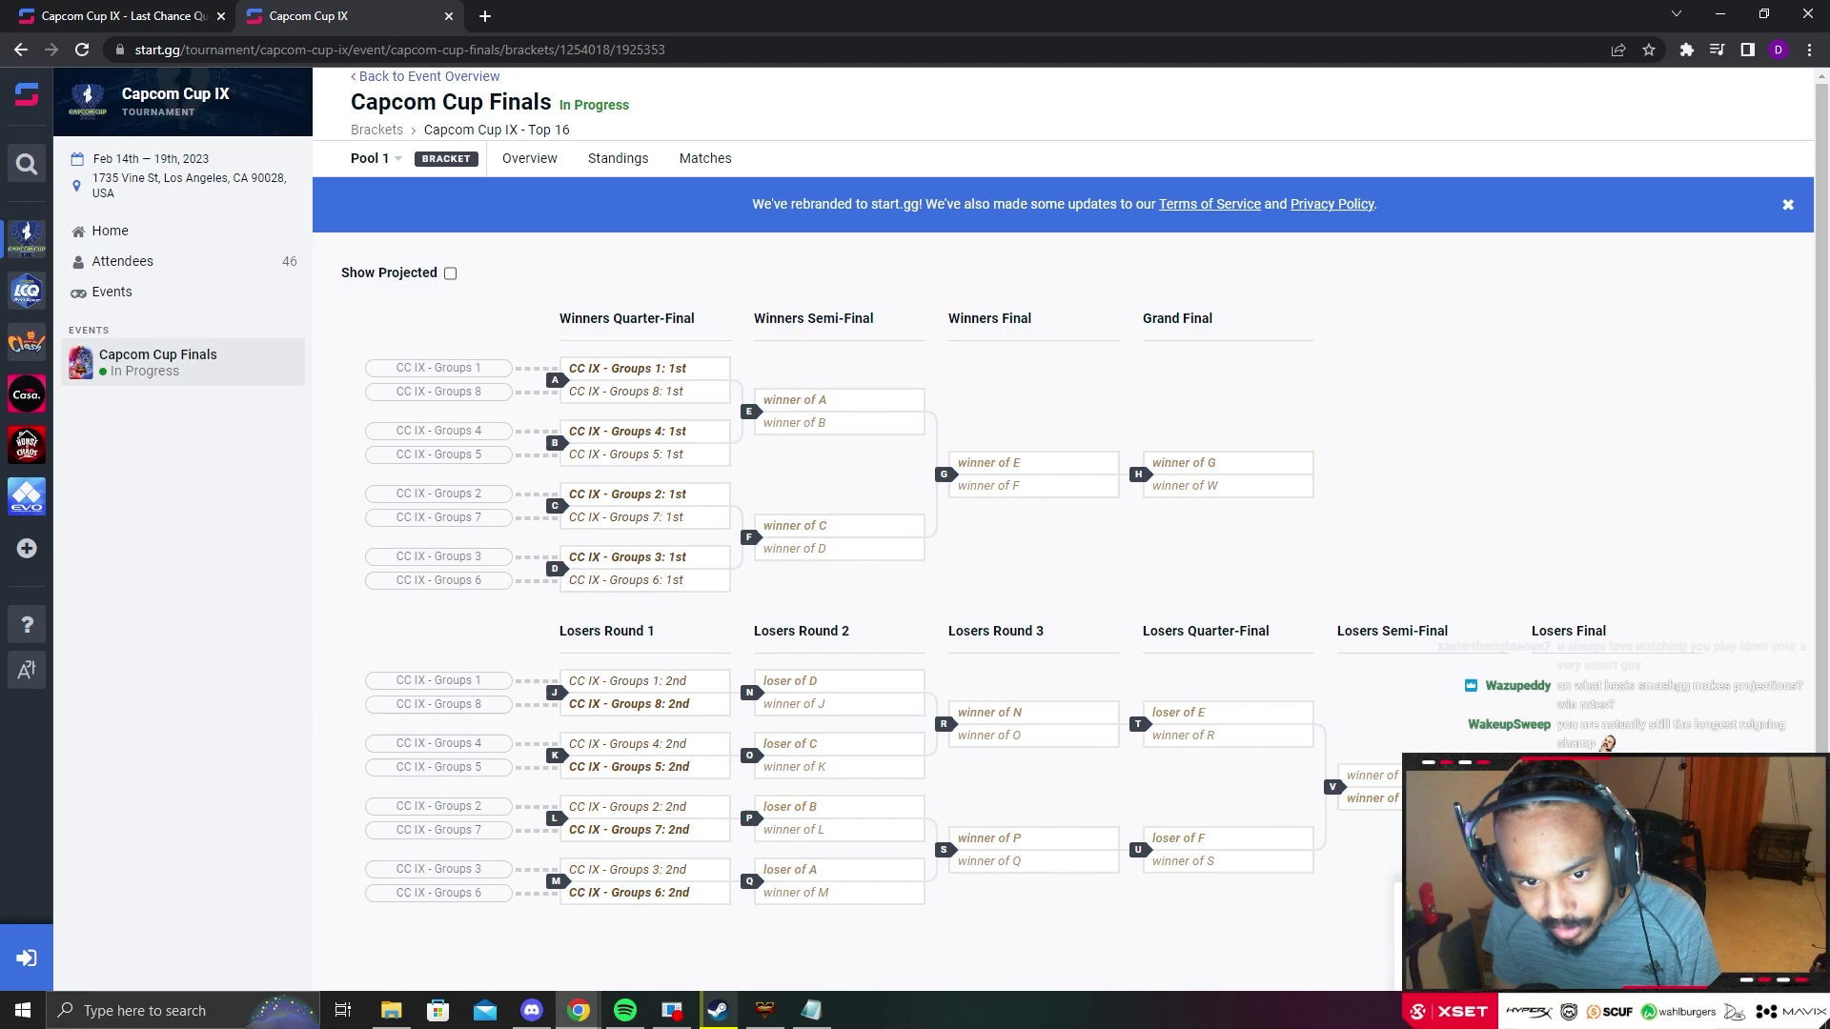
click(450, 272)
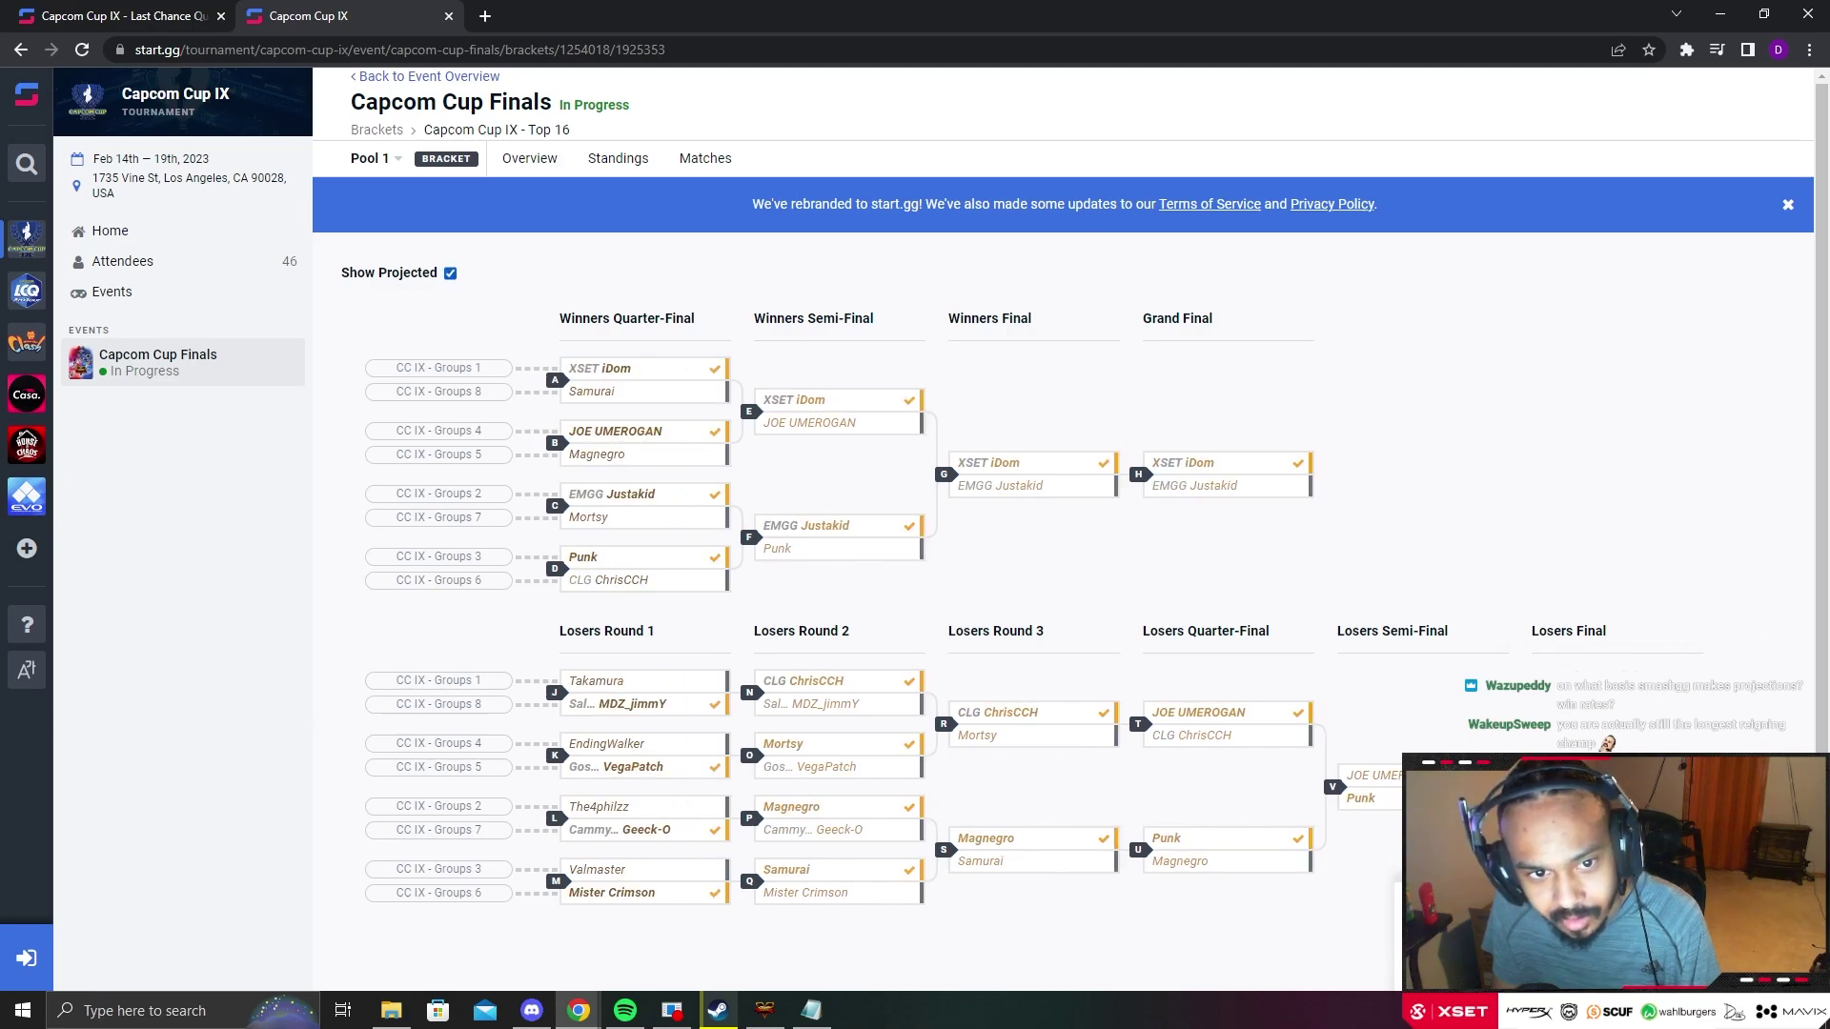